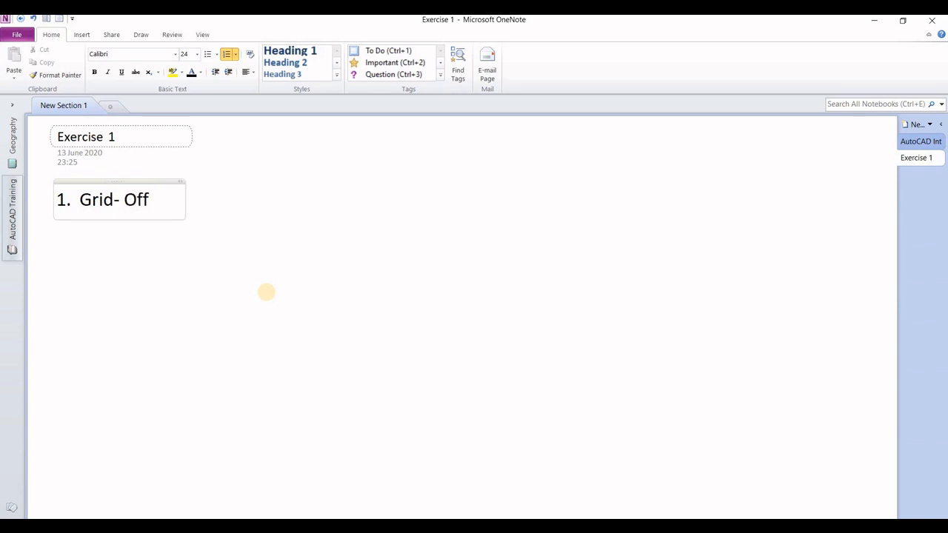
Add "Grid Snap-Off" as the second item of the numbered list on the Exercise 1 page.
key(Return)
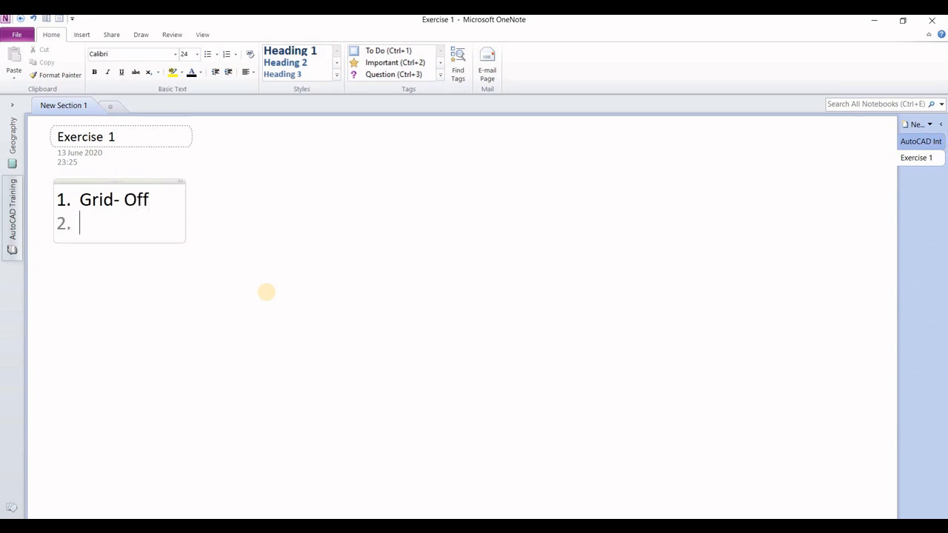
text(grid)
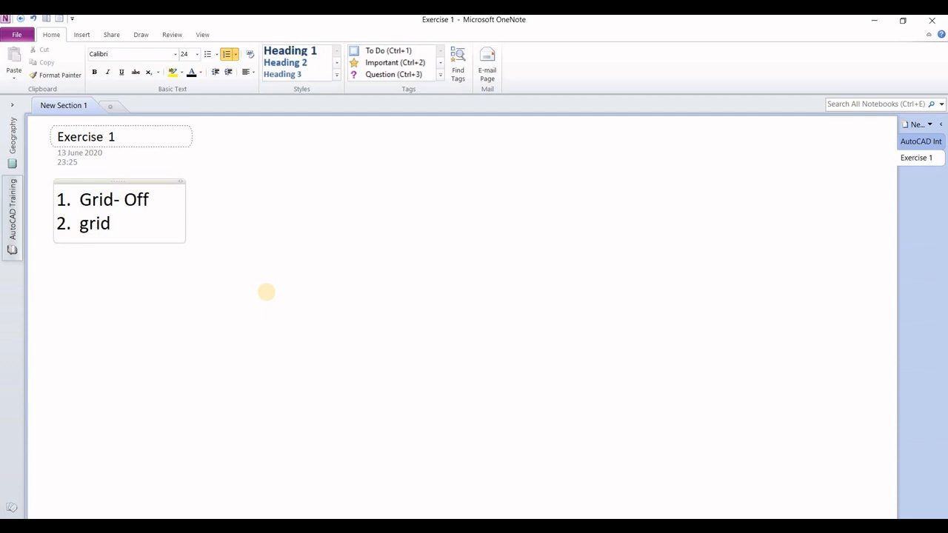
key(BackSpace)
key(BackSpace)
key(BackSpace)
key(BackSpace)
text(Grid Sna)
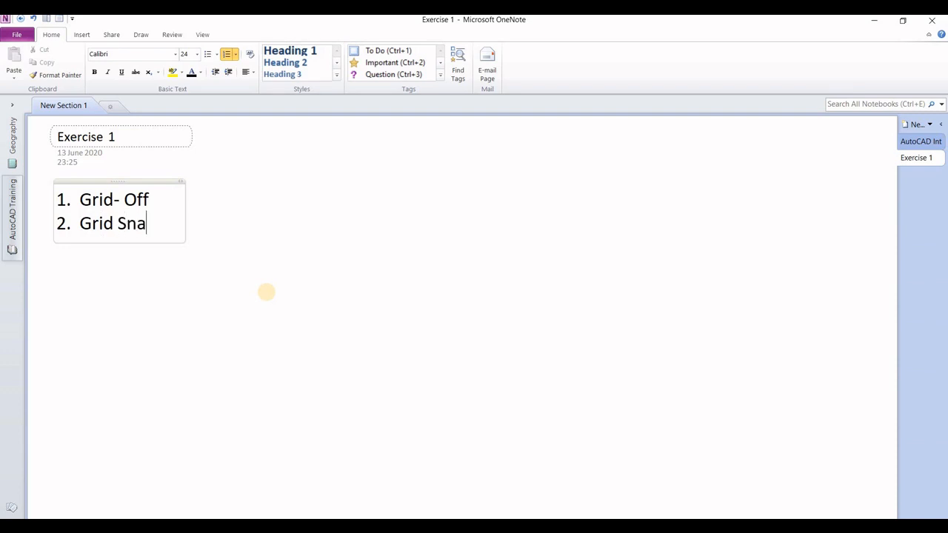
text(p-o)
key(BackSpace)
text(O)
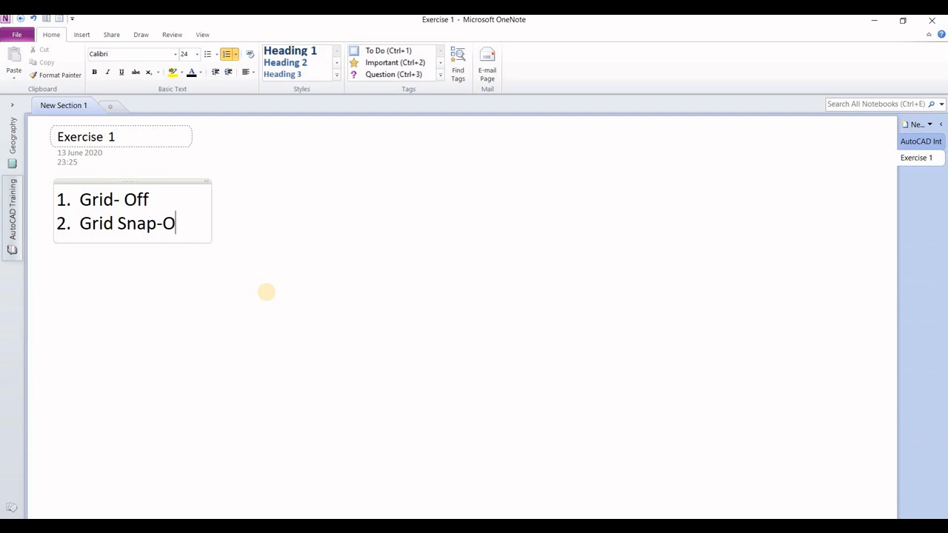
text(ff)
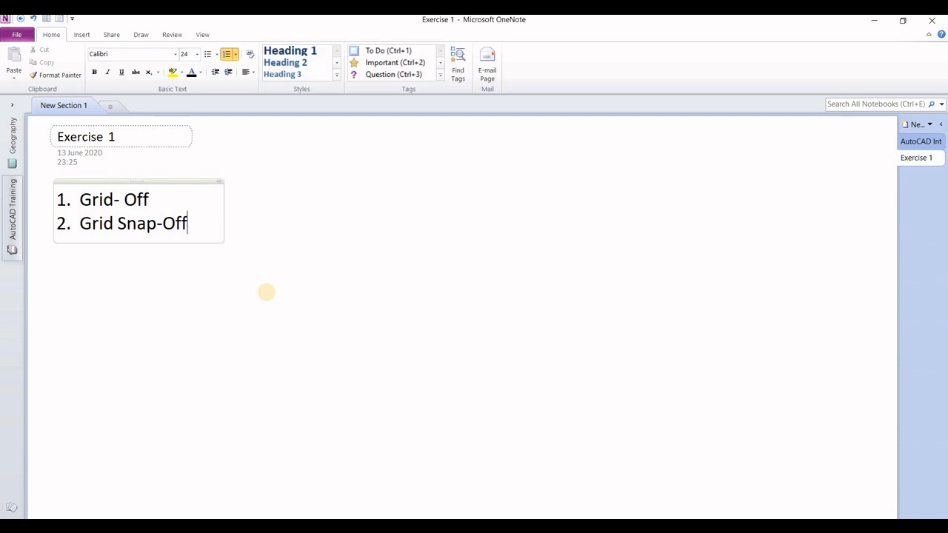
Add "Constrains- Beginer off," as the third list item and start a fourth item below it.
key(Return)
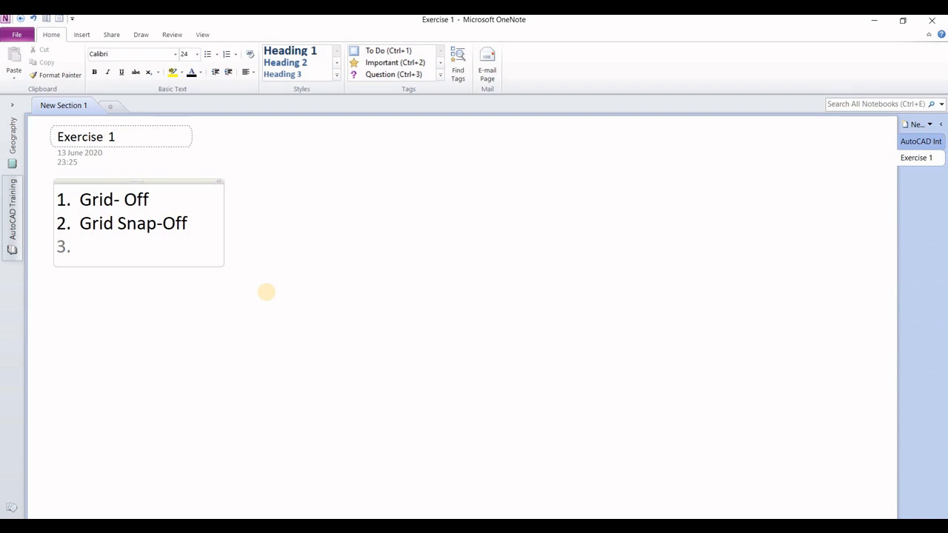
text(Con)
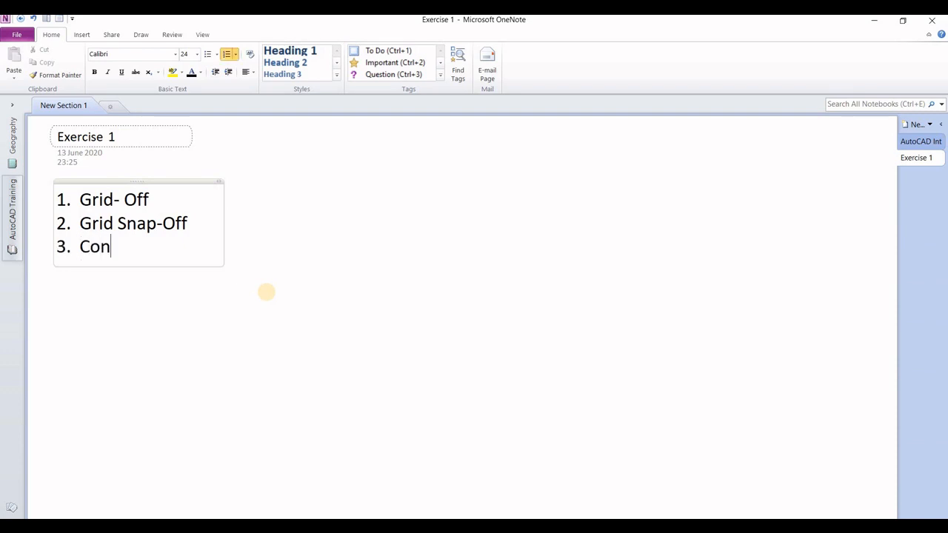
text(strains)
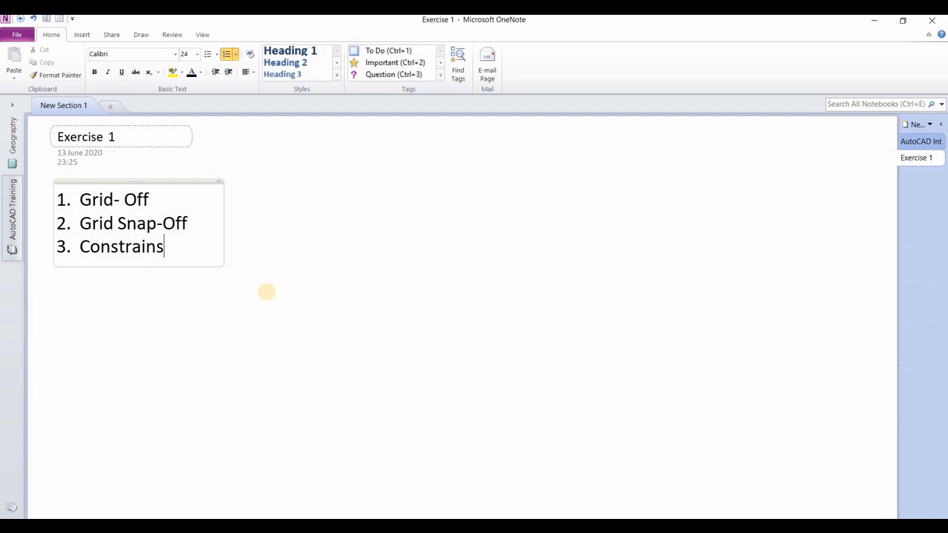
text(- Beg)
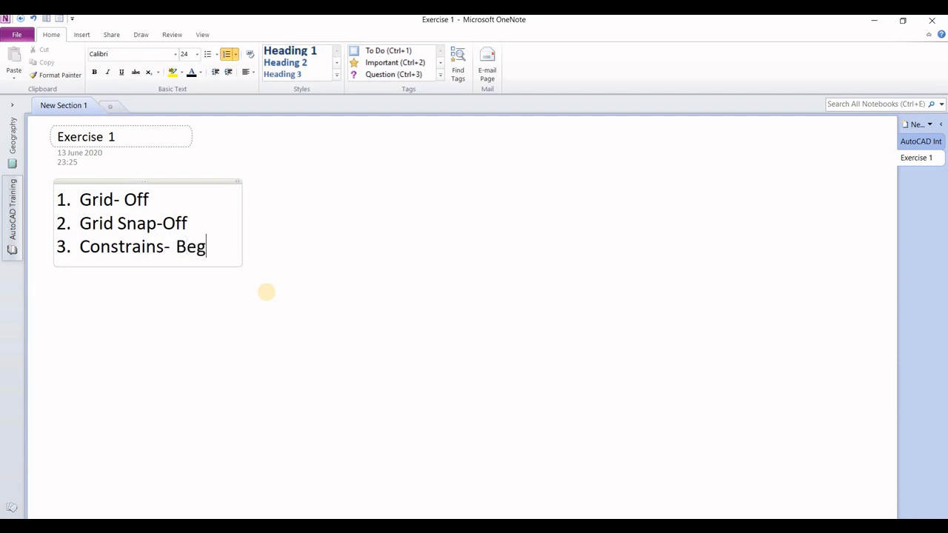
text(iner)
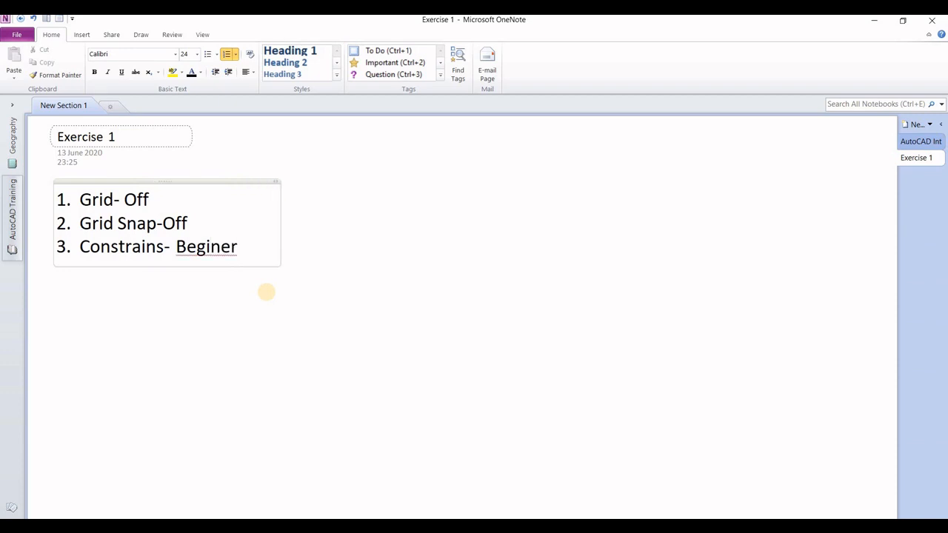
text( off)
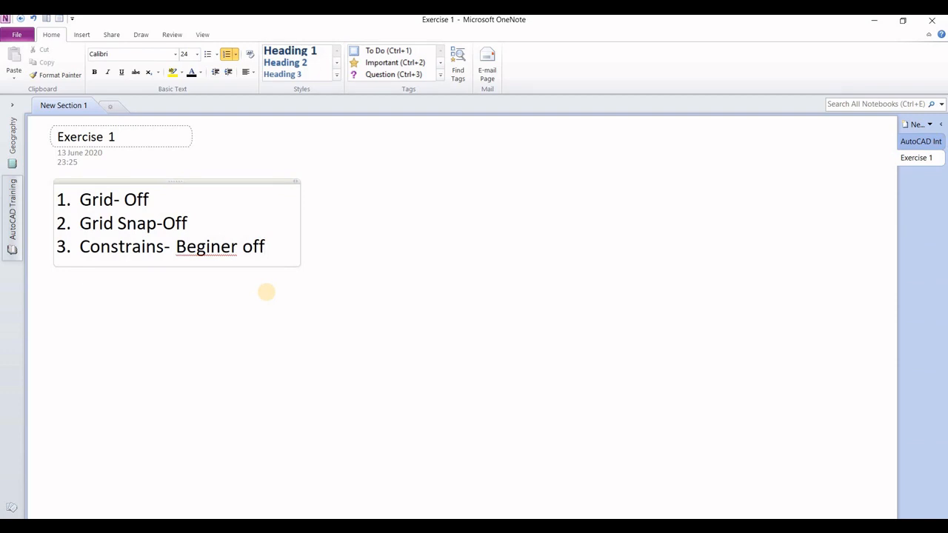
text(,)
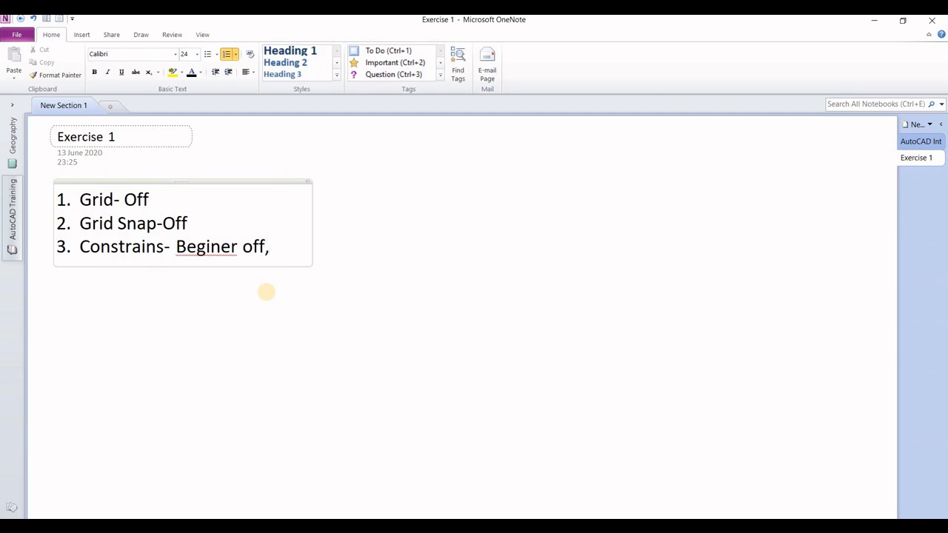
key(Return)
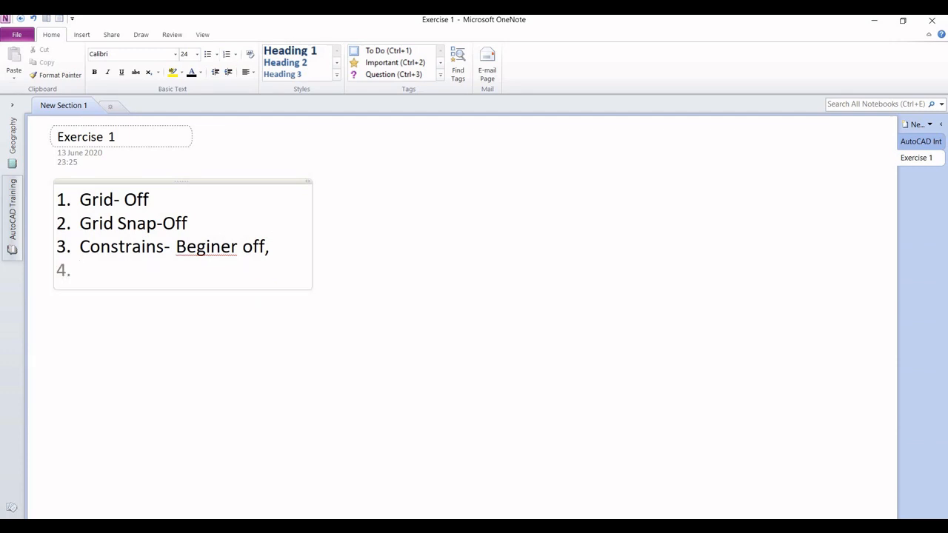
Switch to the AutoCAD drawing, turn off the grid display, and check the snap mode setting.
click(350, 489)
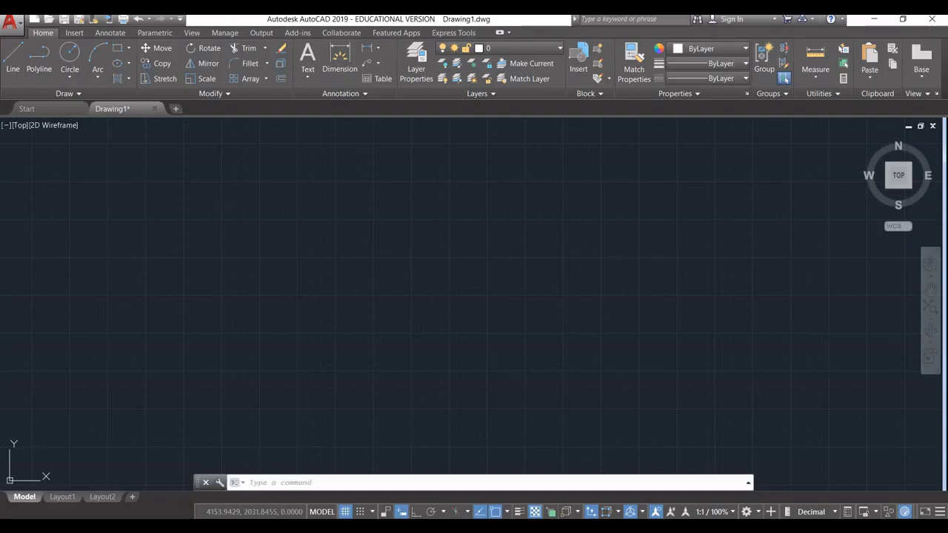
click(344, 512)
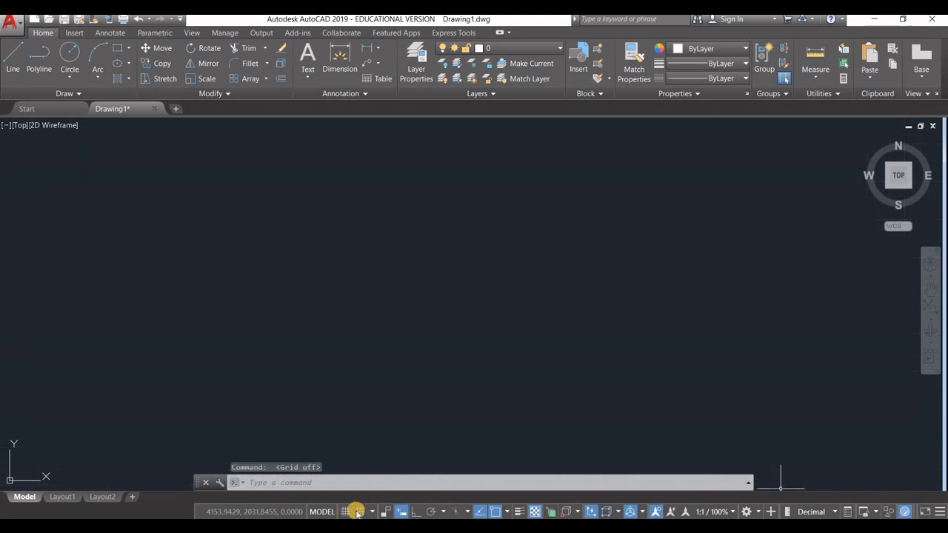
click(361, 512)
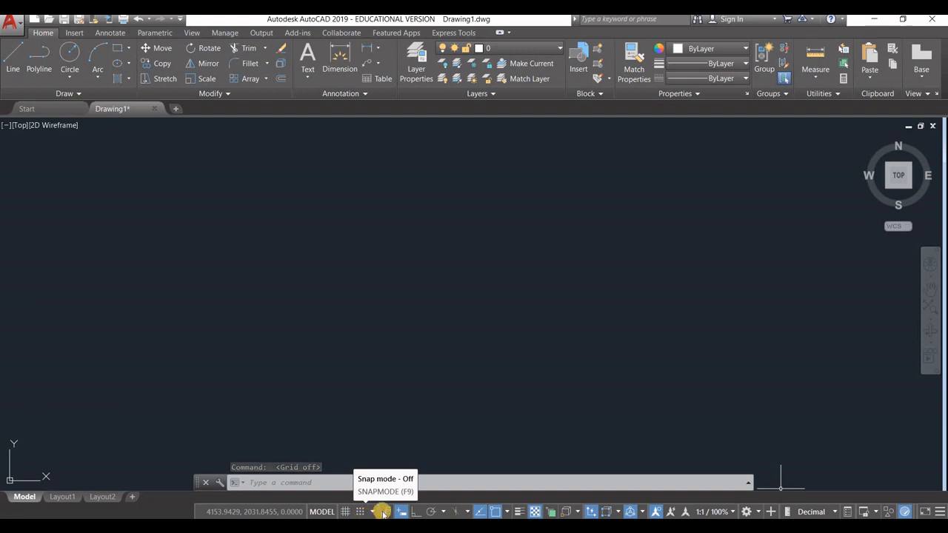
click(382, 512)
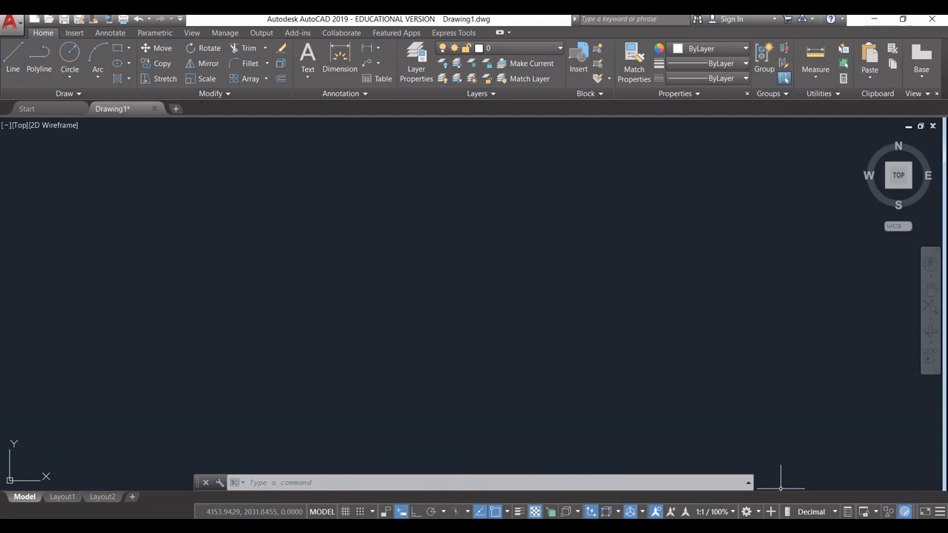
Return to the OneNote page and add "Dynamic--on" as the fourth item of the settings list.
click(692, 483)
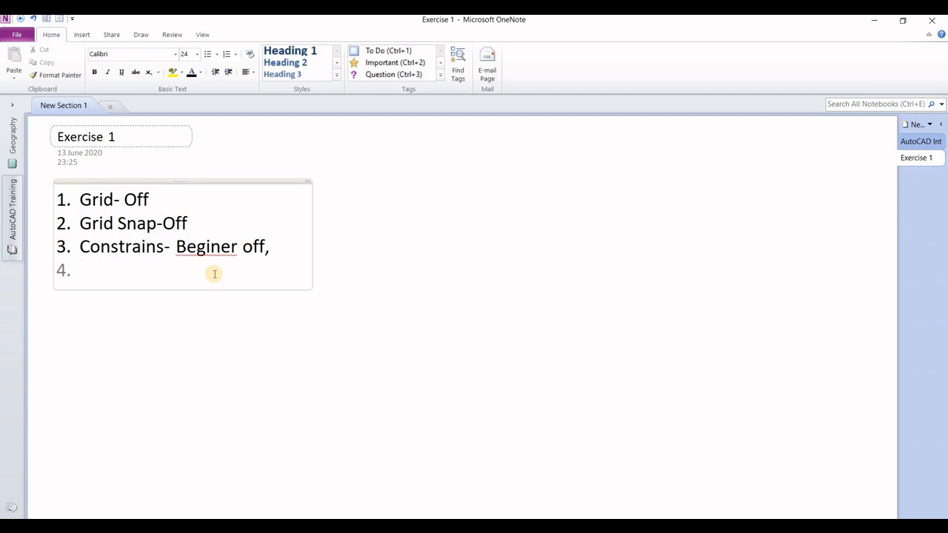
text(Dynamic)
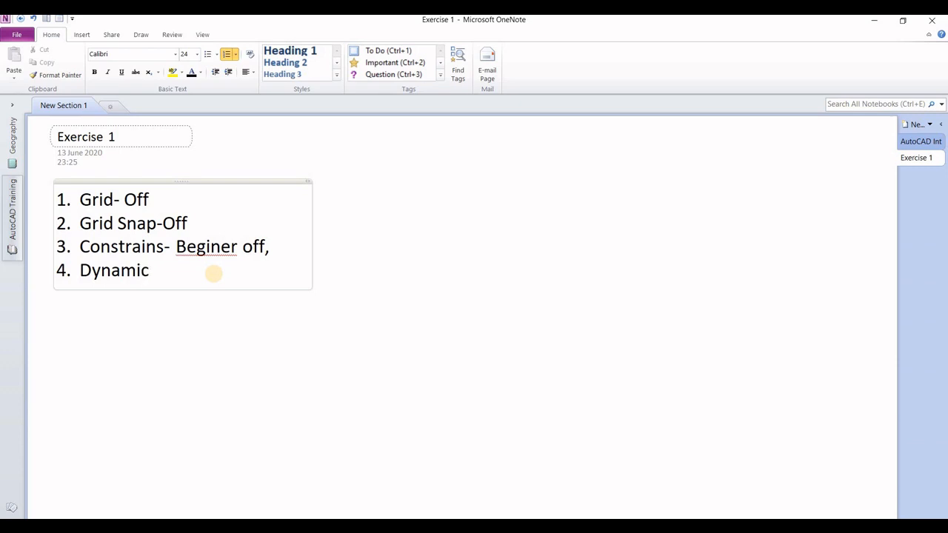
text(--n)
key(BackSpace)
text(on)
key(Return)
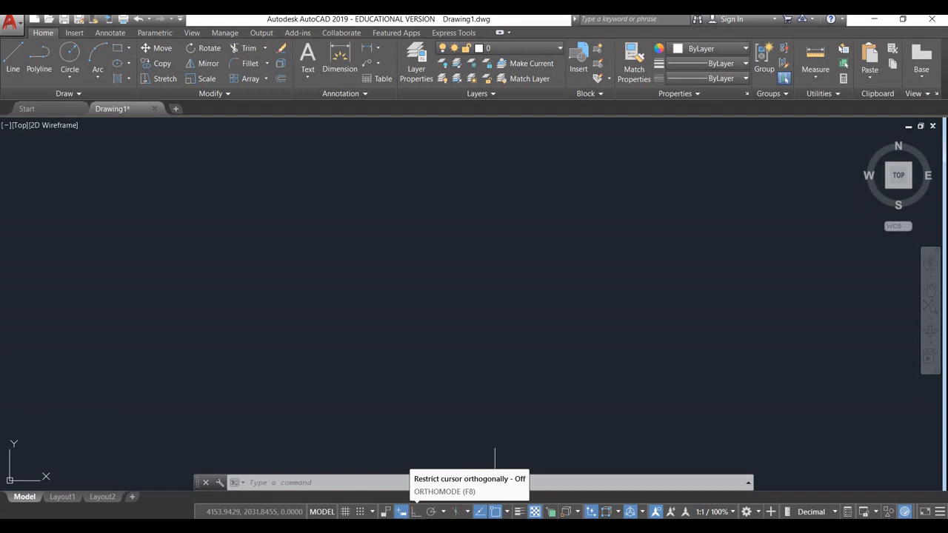
Switch to the trapezoid picture to examine its corner coordinates, and return to the AutoCAD drawing.
click(601, 526)
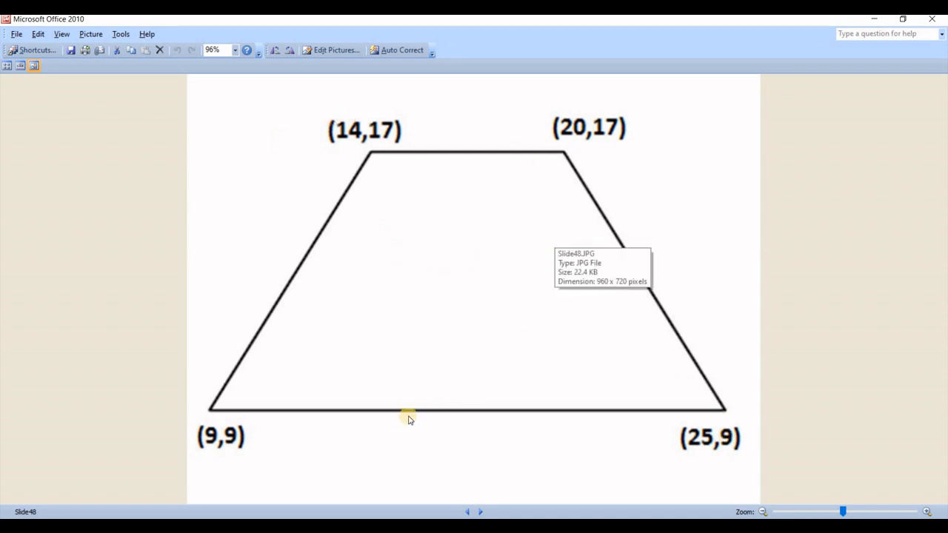
mouse_move(593, 527)
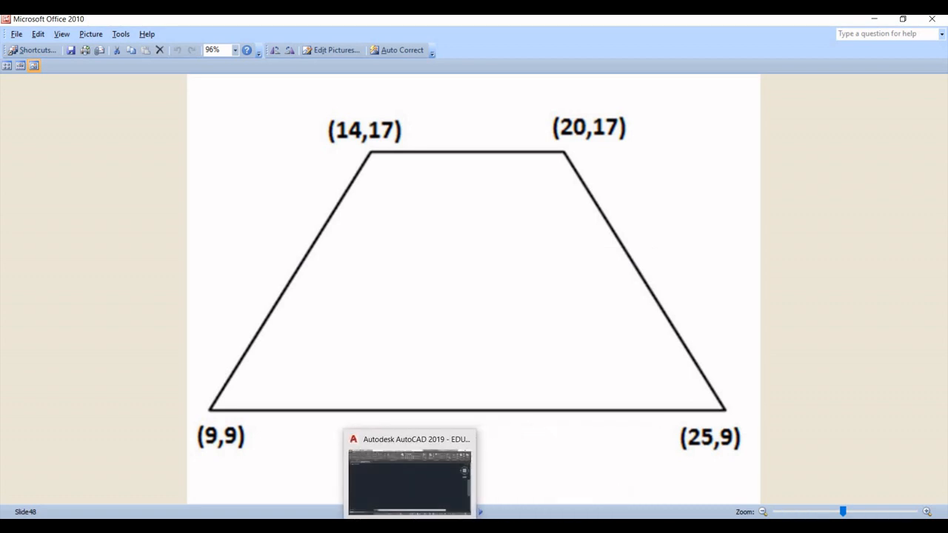
click(353, 511)
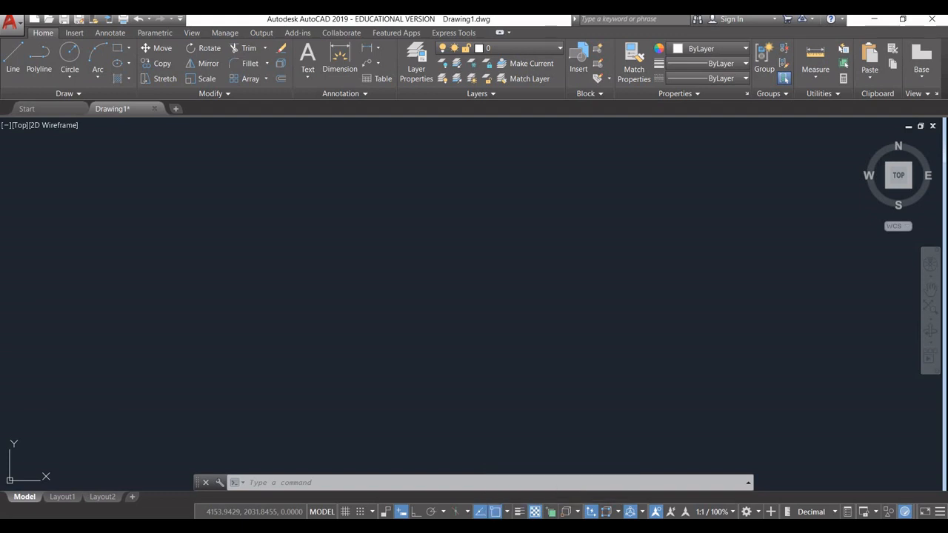
Return to the OneNote page and add "Referance -ON" and "O-Snap-ON" as the fifth and sixth list items.
click(683, 472)
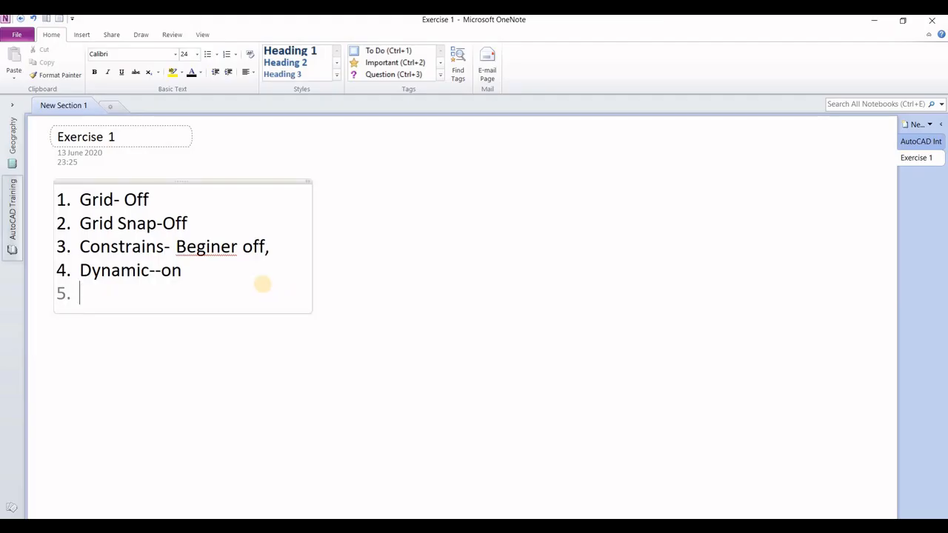
text(Referance )
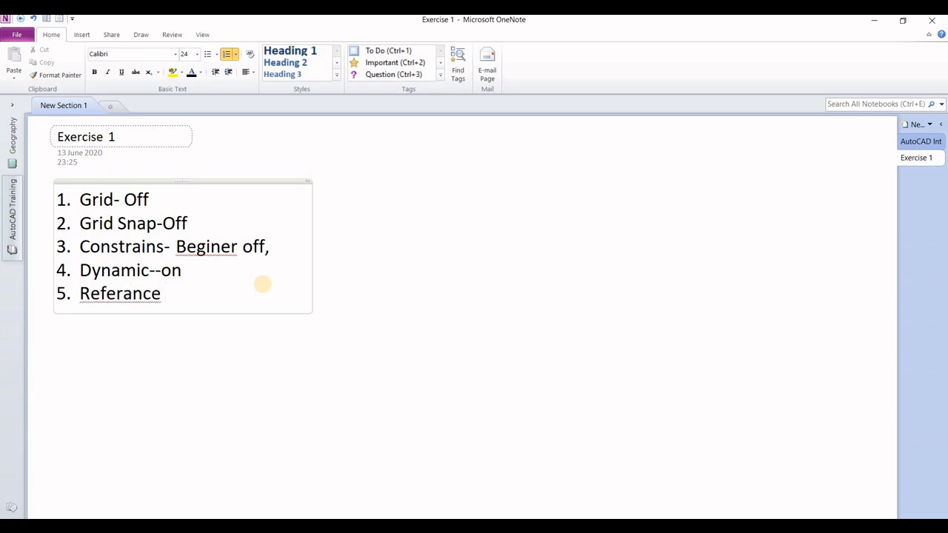
text(-ON)
key(Return)
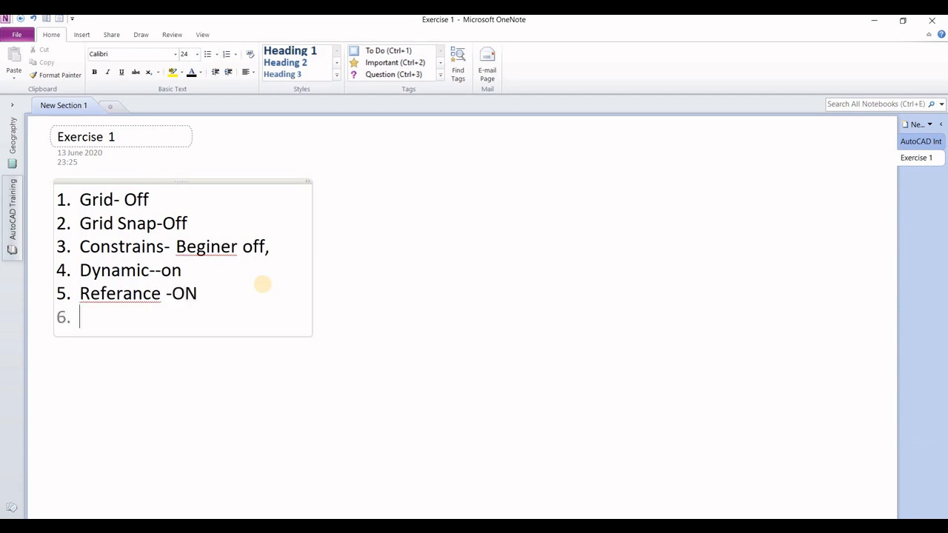
text(O)
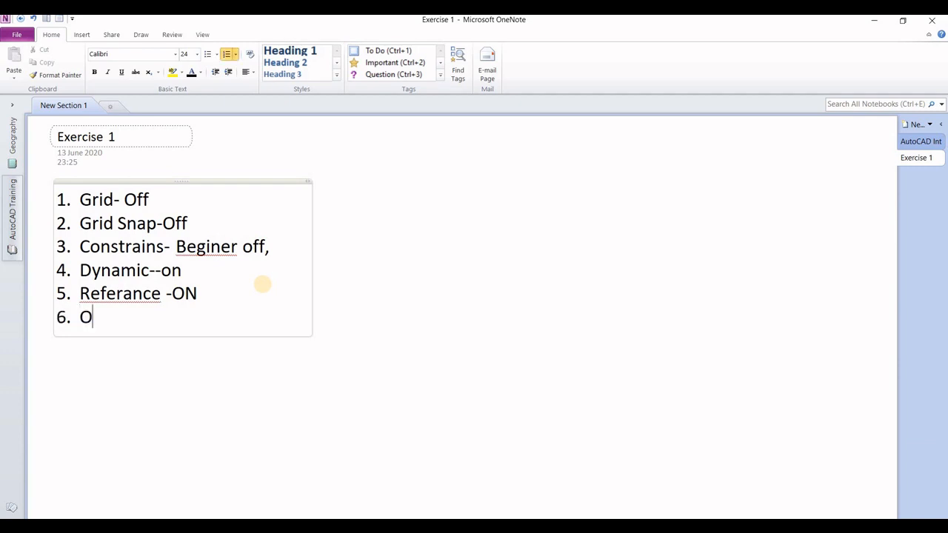
text(-Snap-ON)
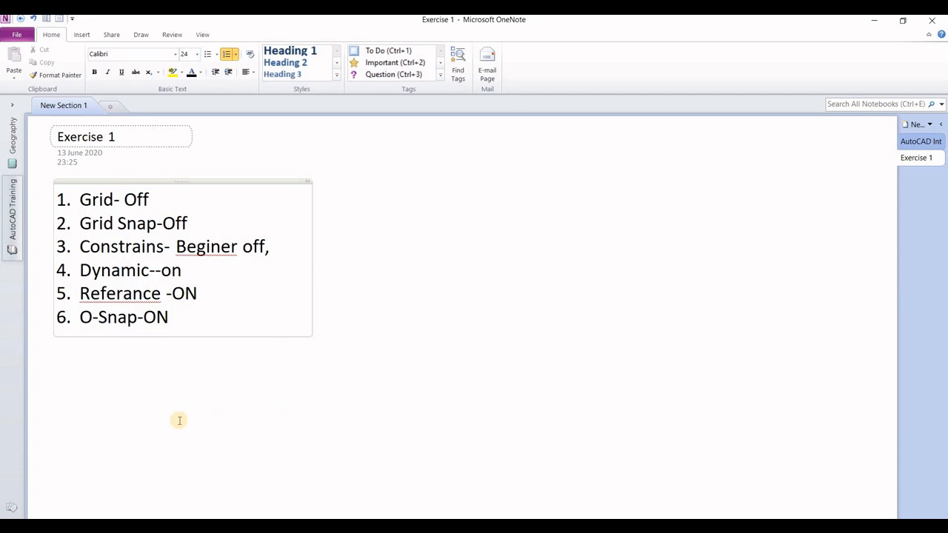
click(163, 387)
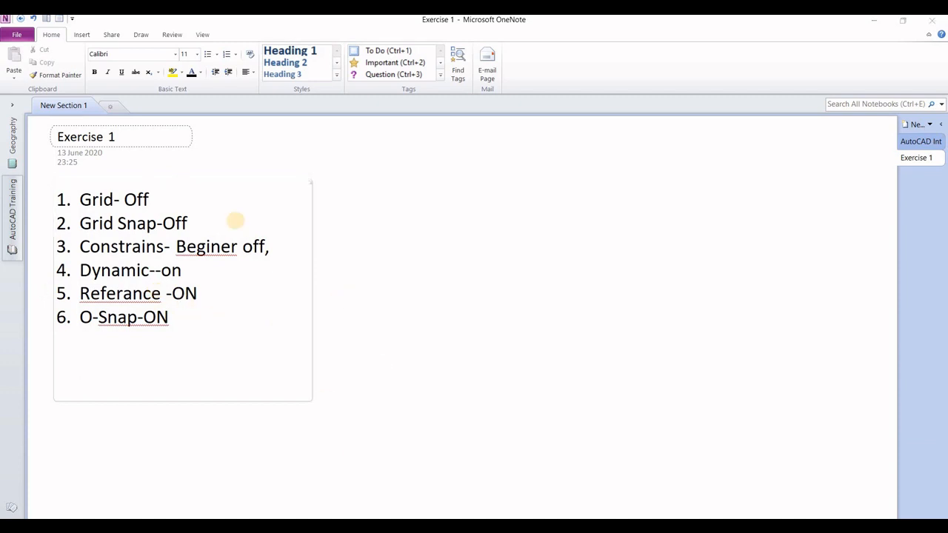
Review the exercise's trapezoid picture and its corner coordinates once more, and switch back to AutoCAD.
key(alt+Tab)
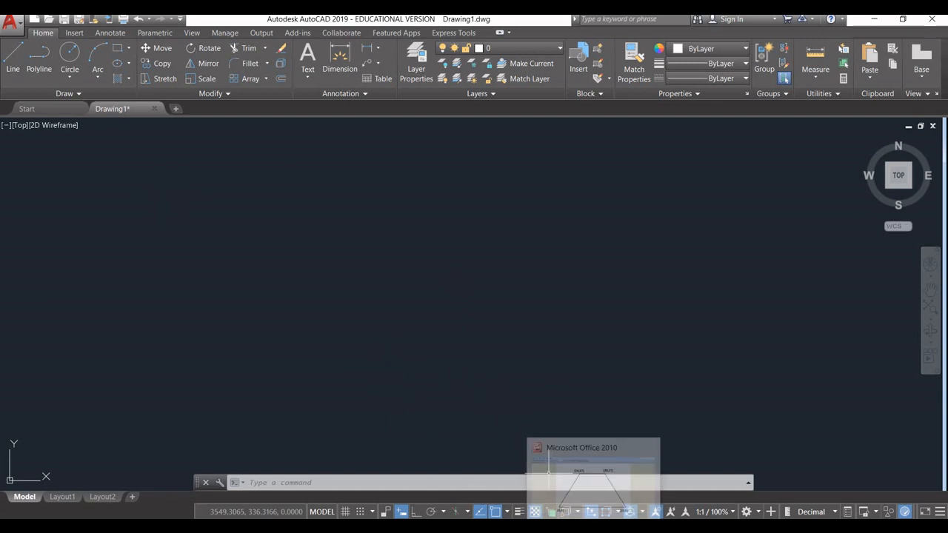
click(592, 488)
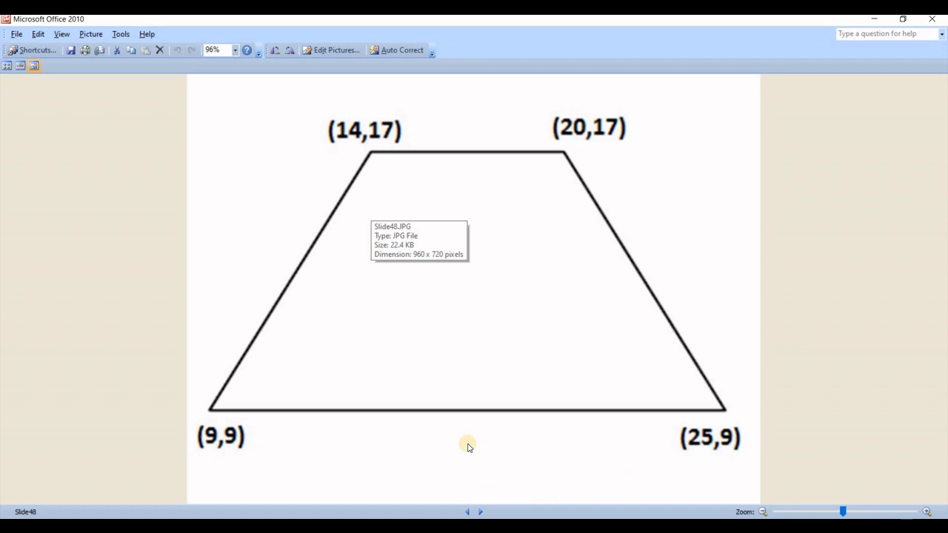
click(435, 525)
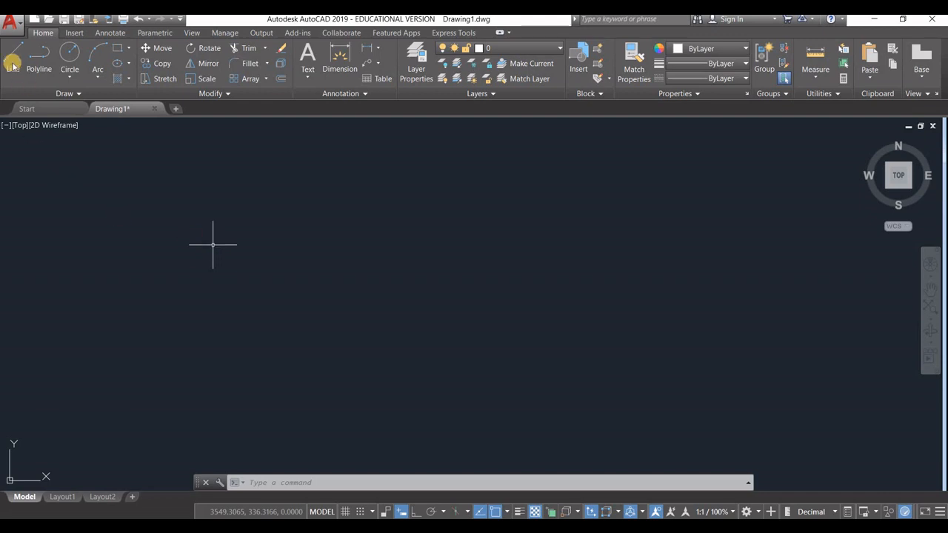
click(127, 80)
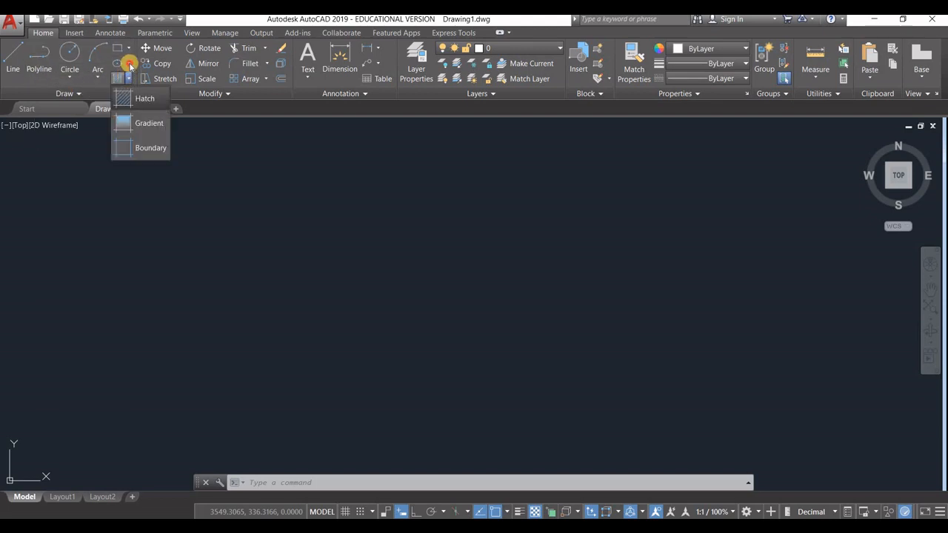
click(128, 63)
click(128, 47)
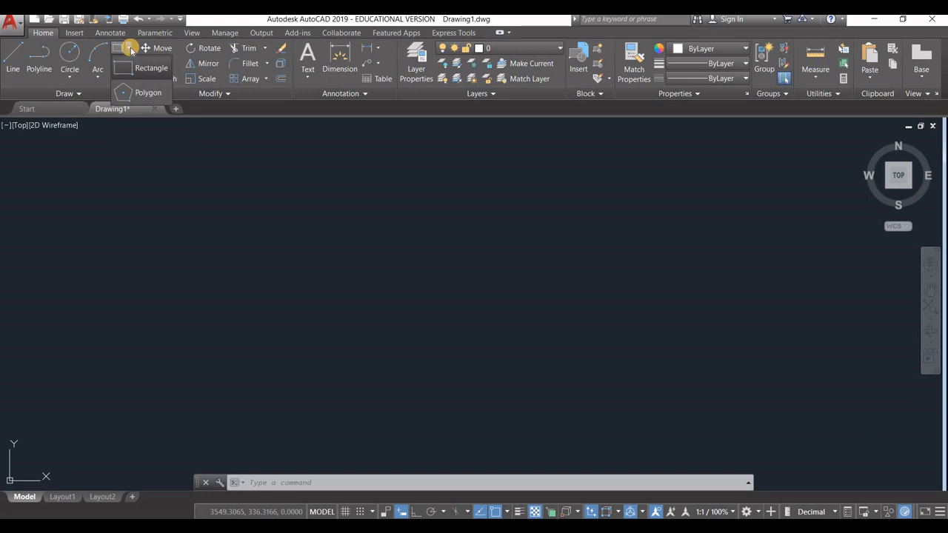
click(98, 180)
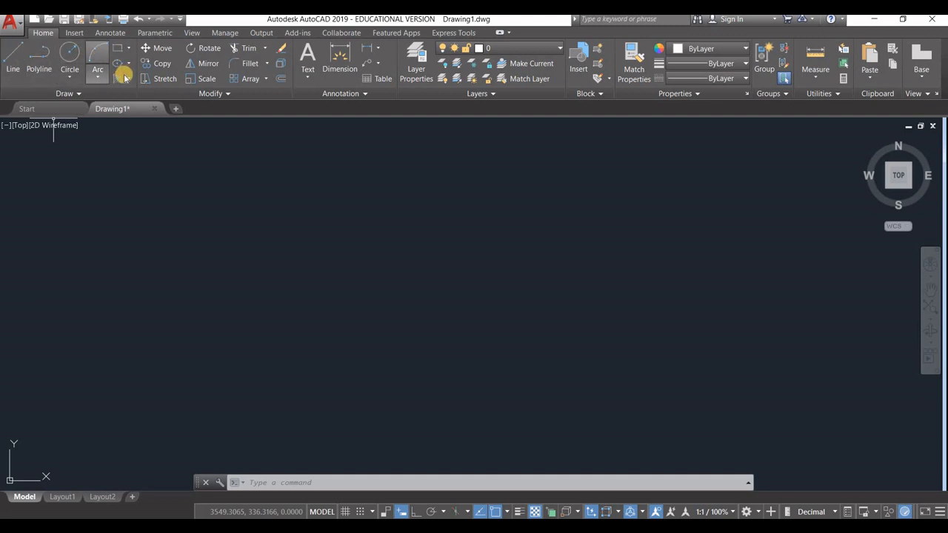
Start the Multiple Points command and place the trapezoid's first corner point at coordinates 9,9.
click(79, 94)
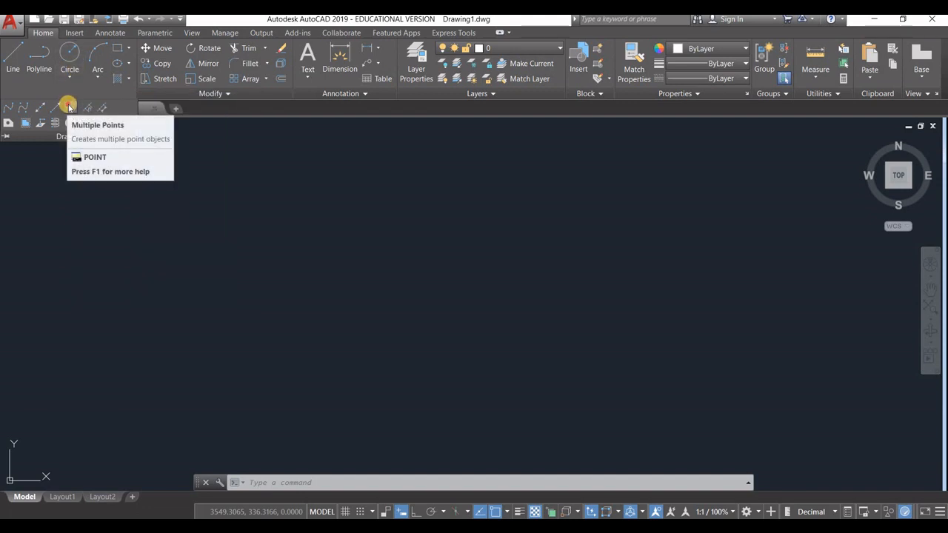
click(68, 107)
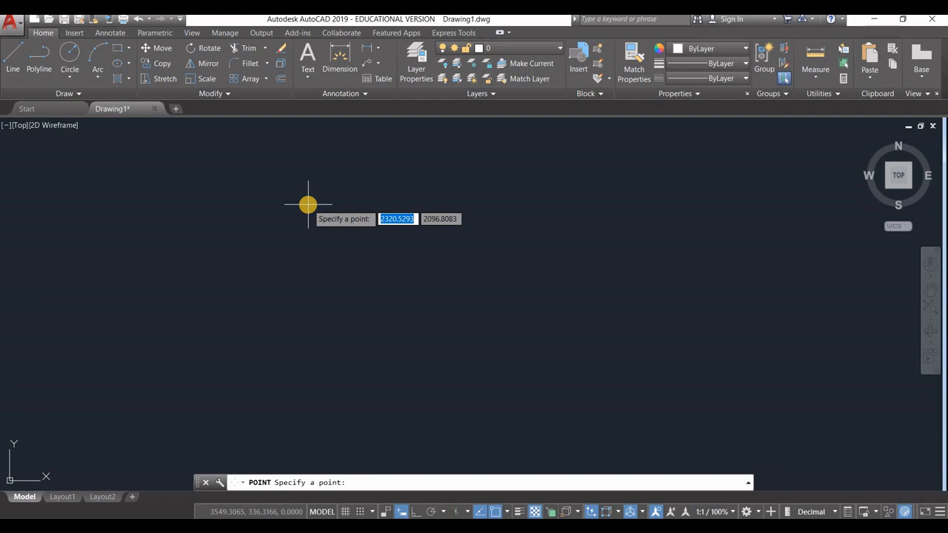
key(Tab)
key(Tab)
key(Tab)
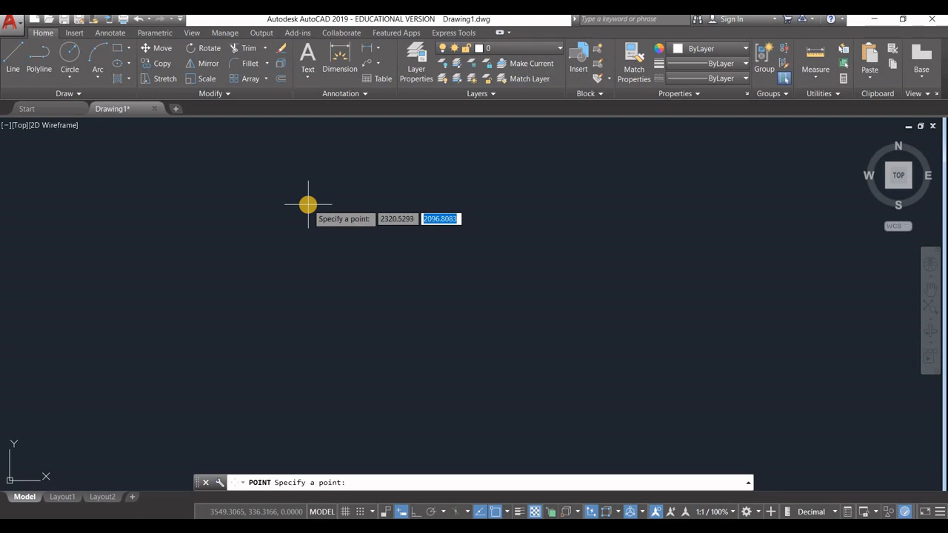
key(Tab)
key(Tab)
key(Tab)
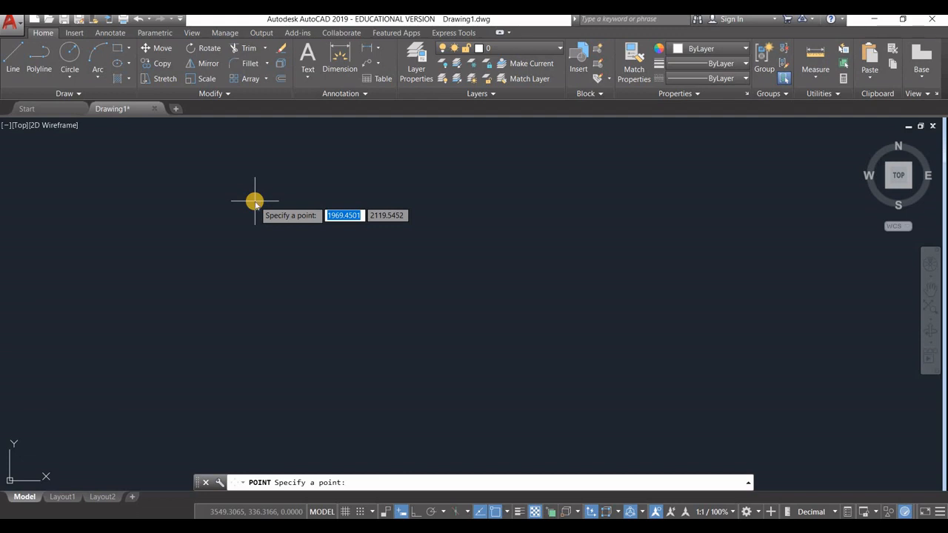
text(9)
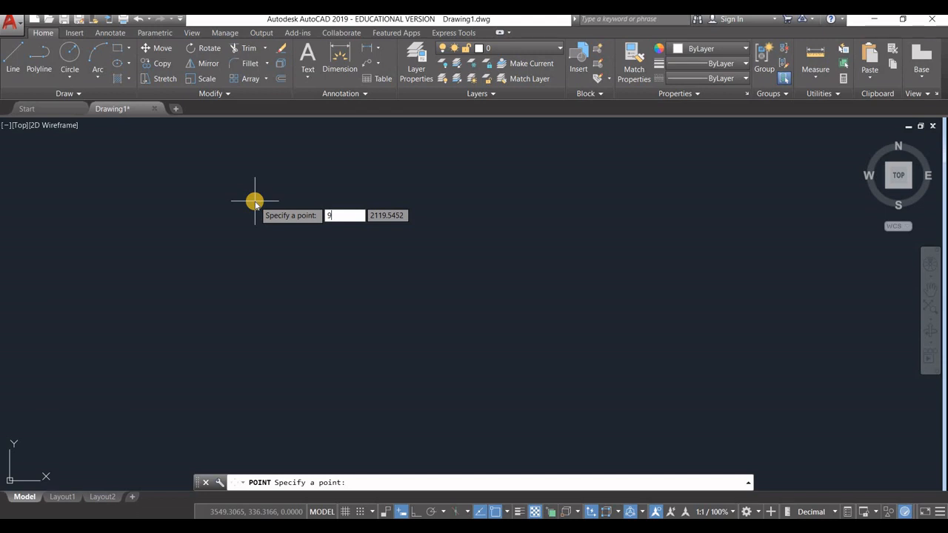
key(Tab)
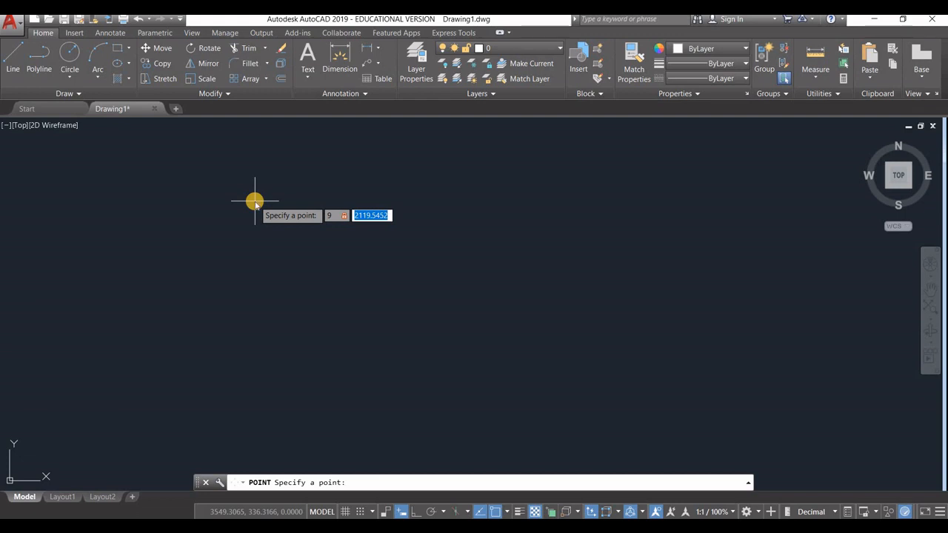
text(9)
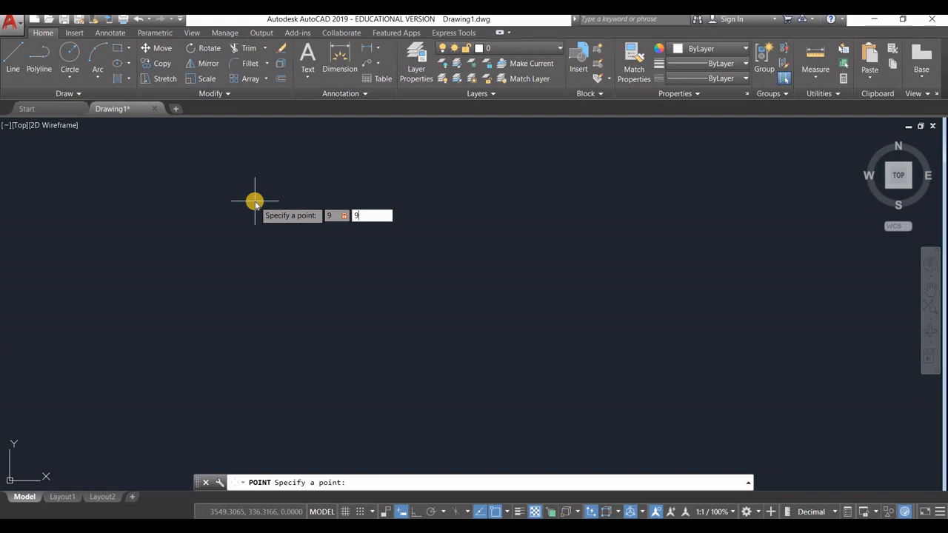
key(Return)
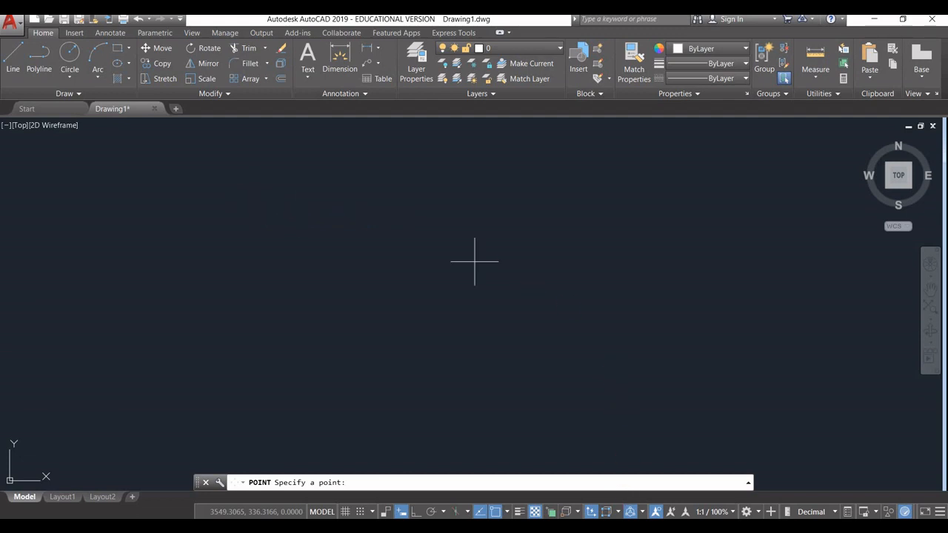
Check the next corner in the trapezoid picture, return to AutoCAD and place a point at 25,9.
mouse_move(592, 518)
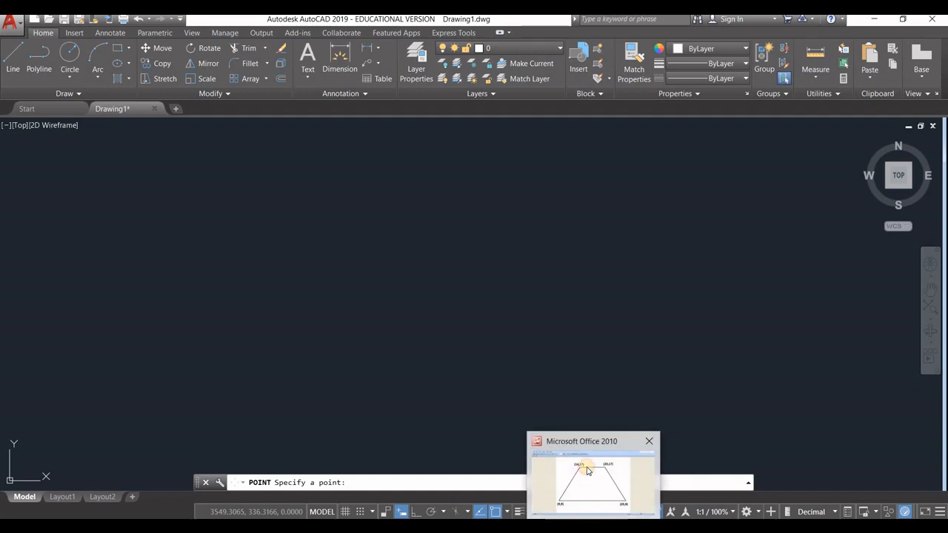
click(588, 473)
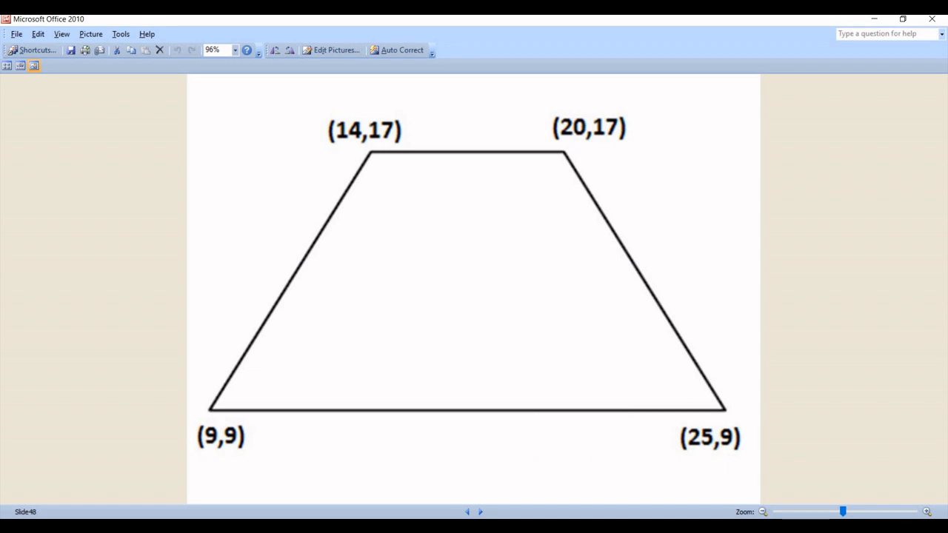
click(460, 524)
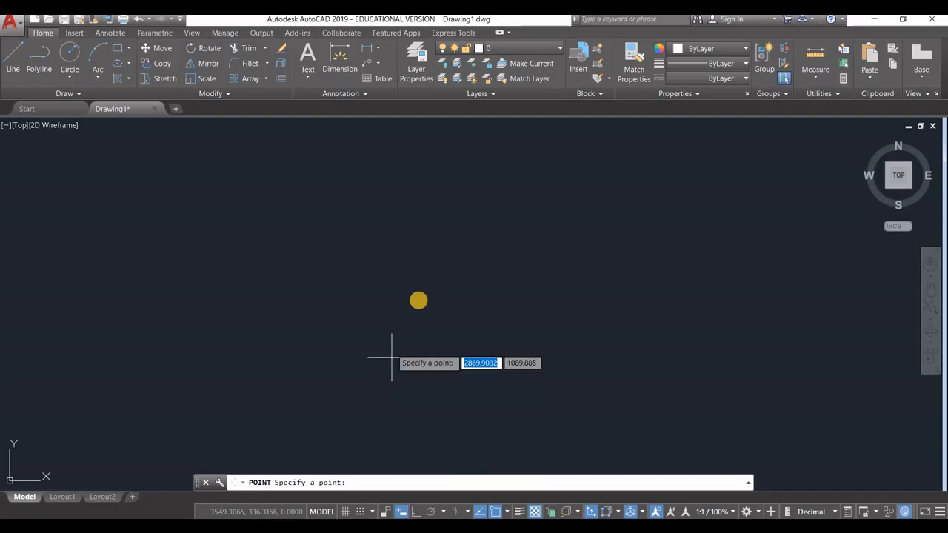
text(25)
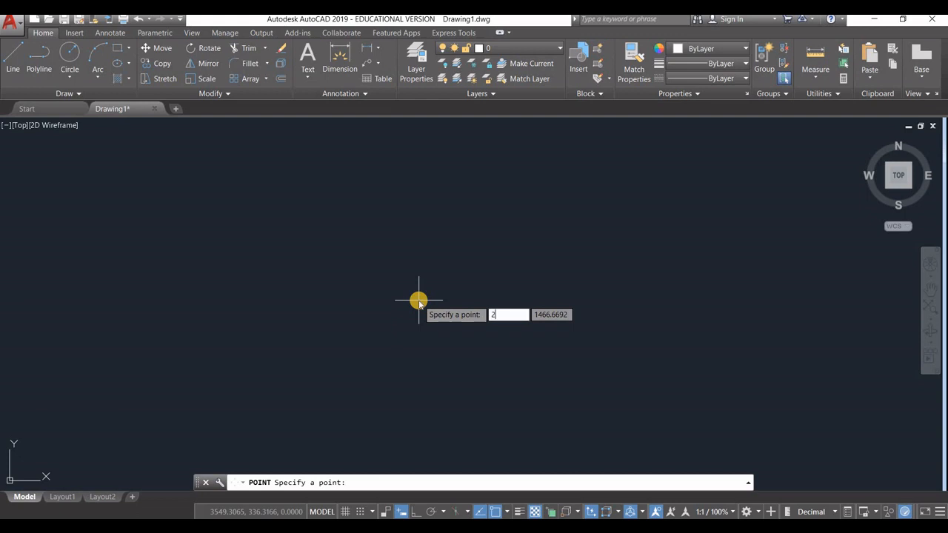
key(Tab)
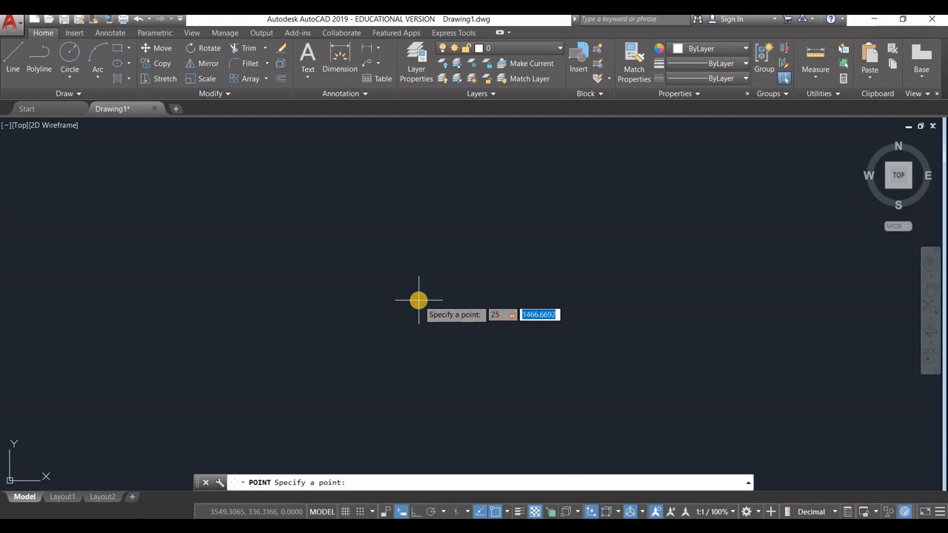
text(9)
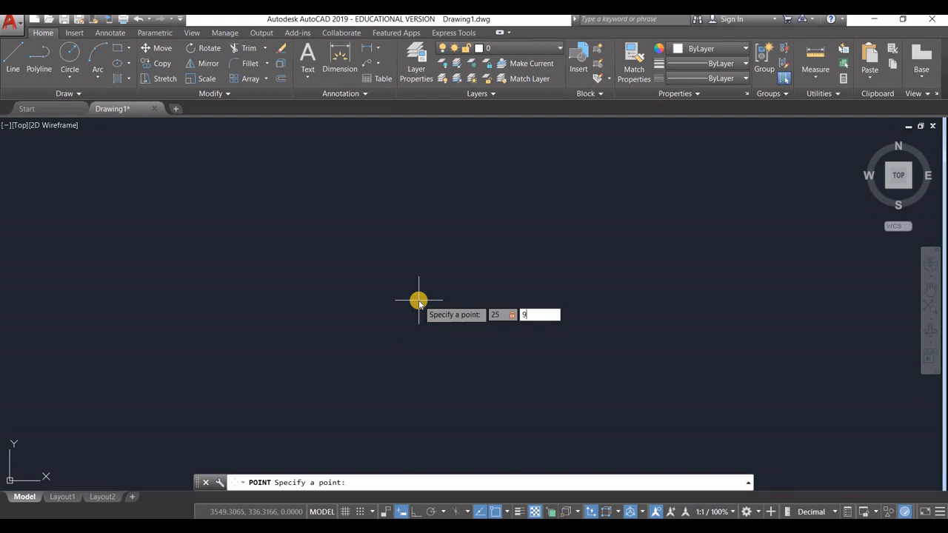
key(Return)
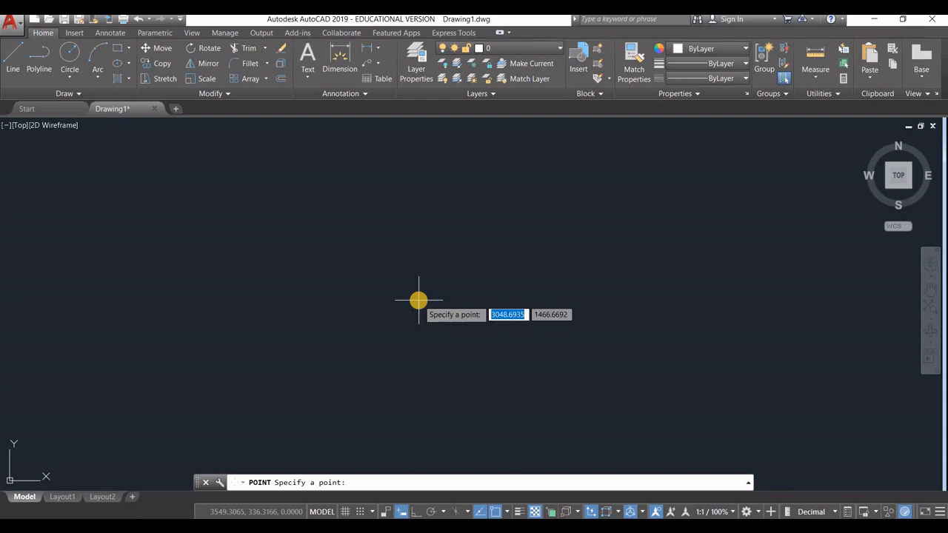
Check the upper-left corner in the trapezoid picture, return to AutoCAD and place a point at 14,17.
click(481, 511)
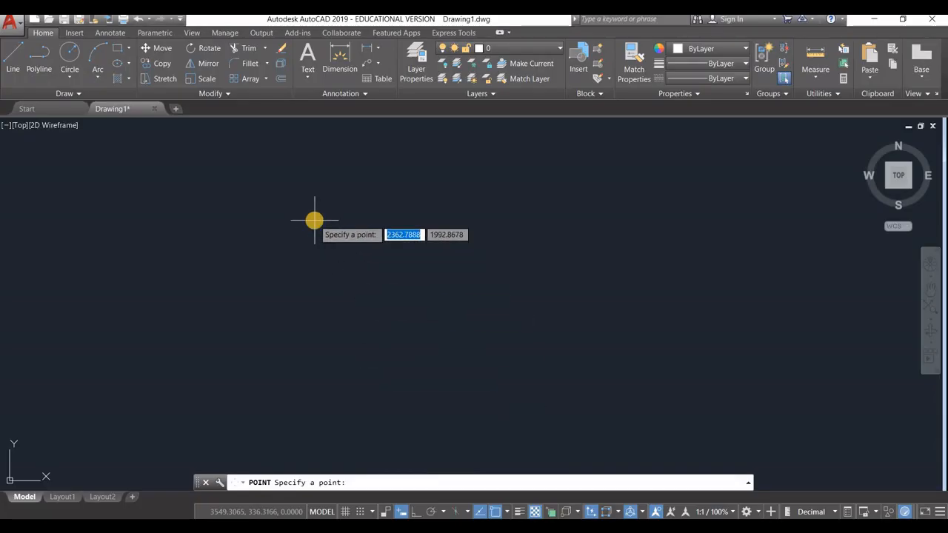
text(14)
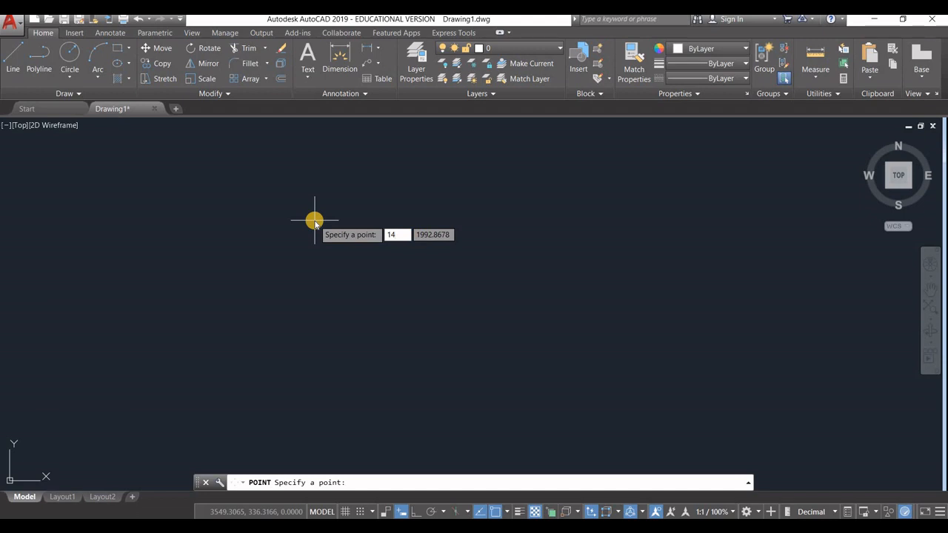
key(Tab)
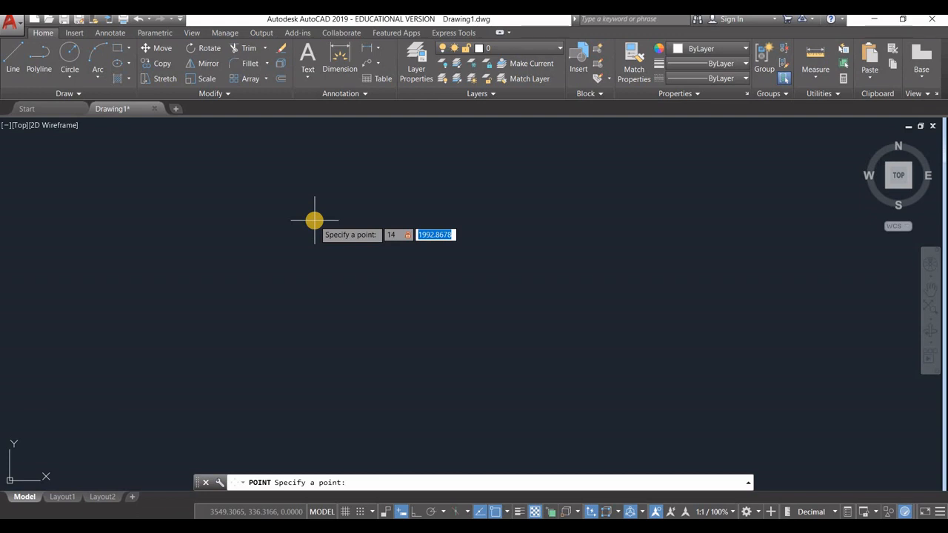
click(558, 455)
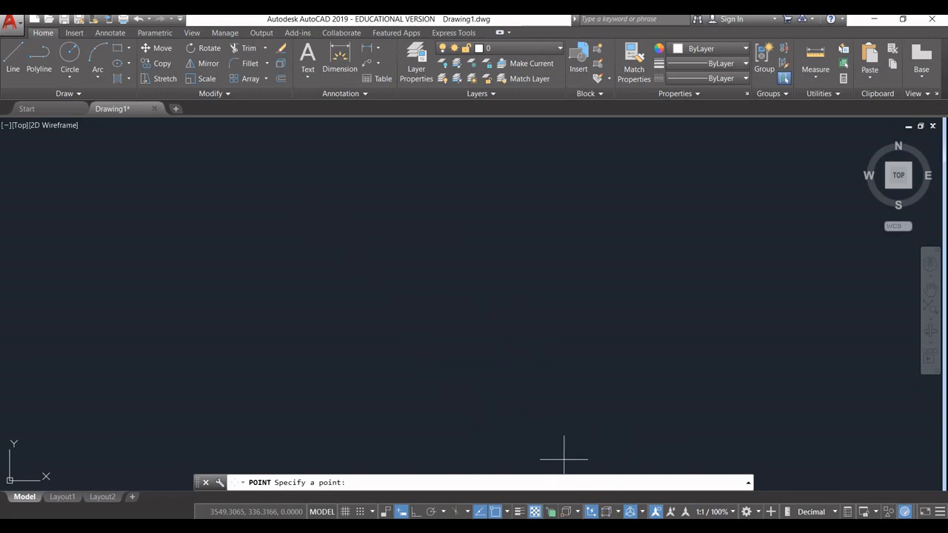
click(584, 294)
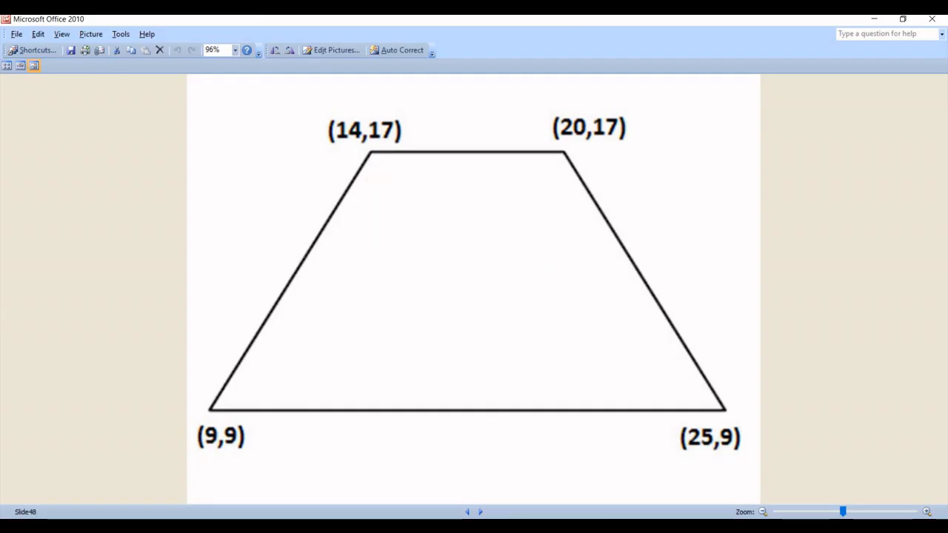
click(413, 486)
text(14)
key(Tab)
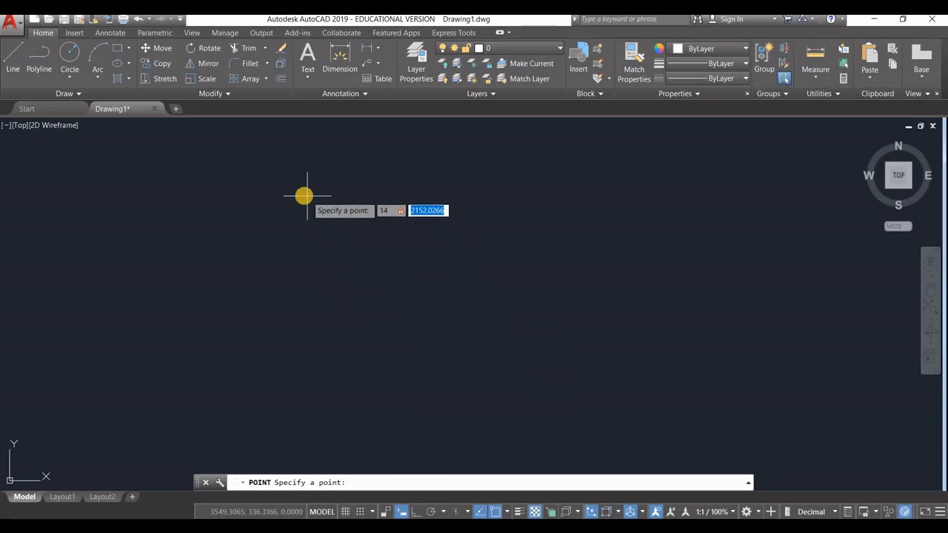
text(17)
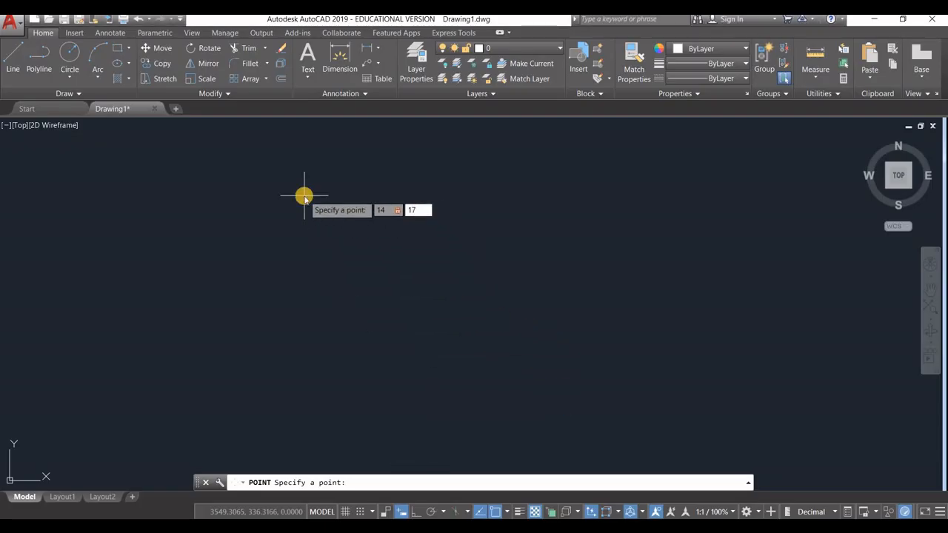
key(Return)
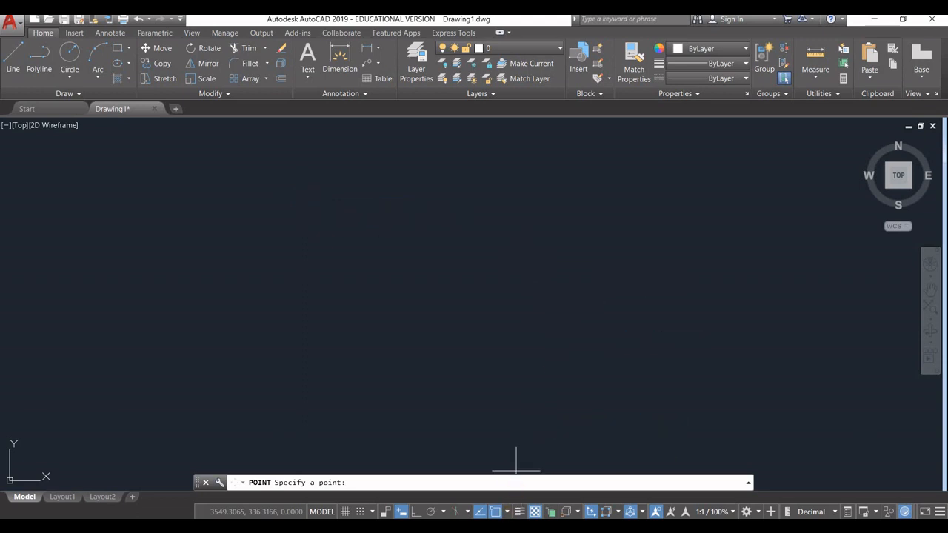
Check the last corner in the trapezoid picture, place a point at 20,17 in AutoCAD and end the point command.
click(593, 526)
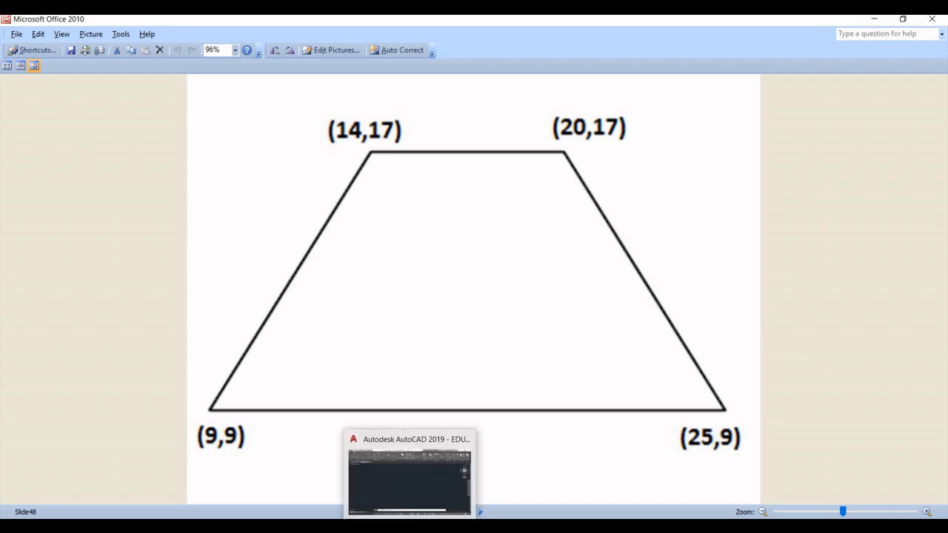
click(412, 527)
text(20)
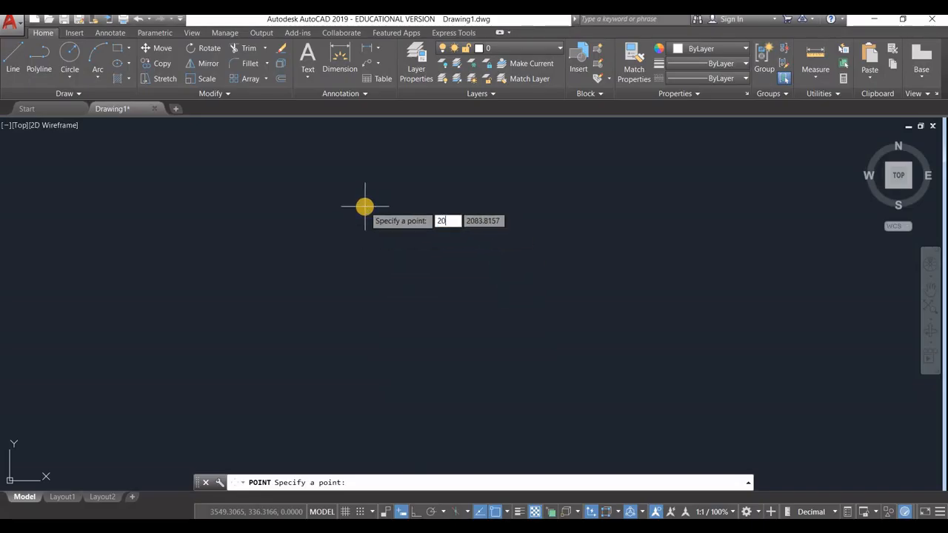
key(Tab)
text(17)
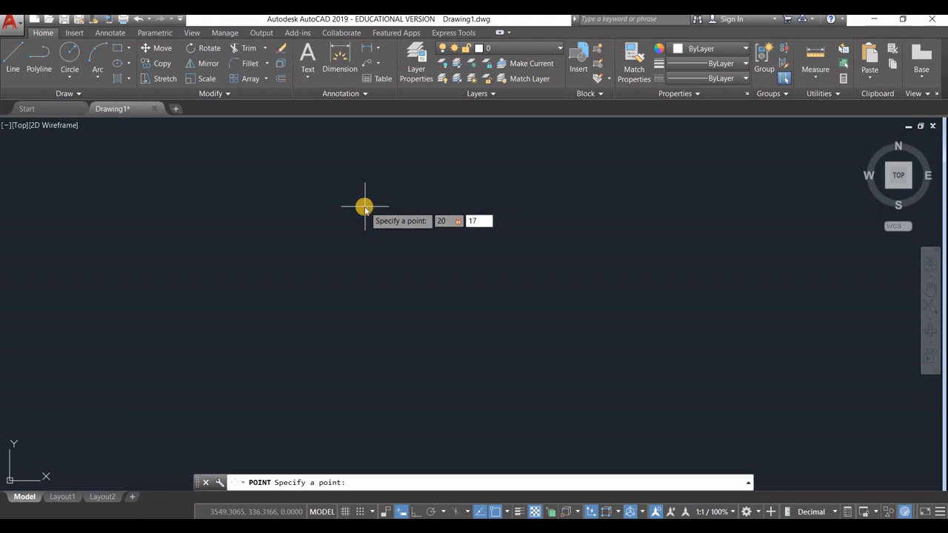
key(Return)
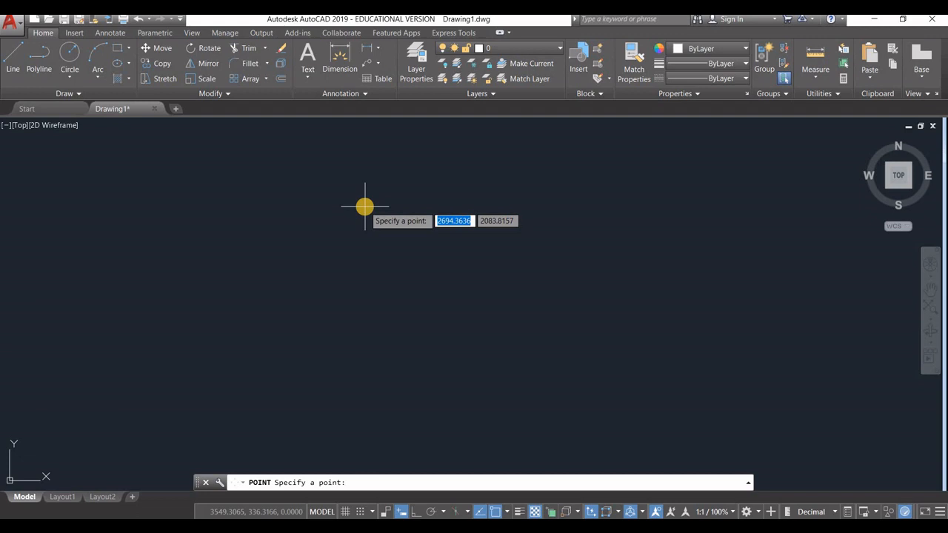
key(Escape)
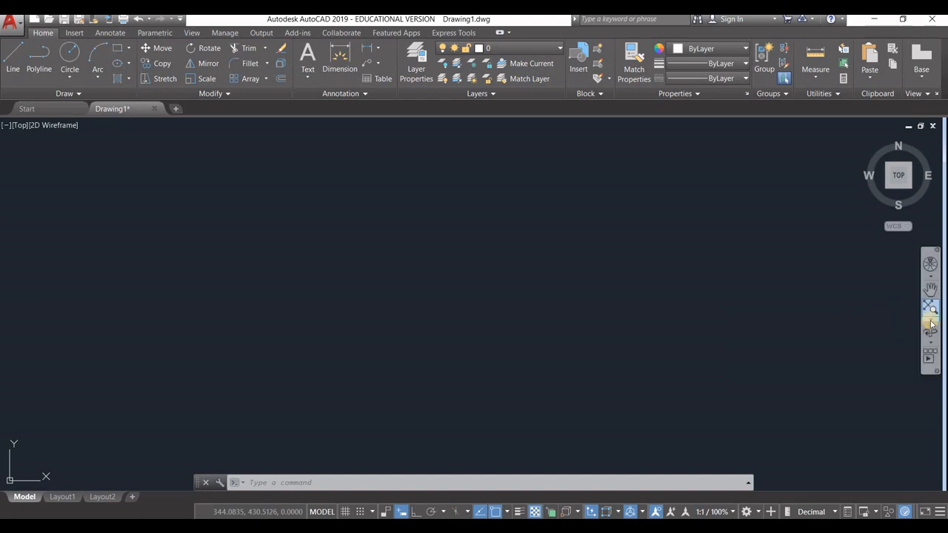
Zoom to the drawing's extents and connect the four corner points with lines into a closed trapezoid, starting at the 9,9 point.
click(930, 316)
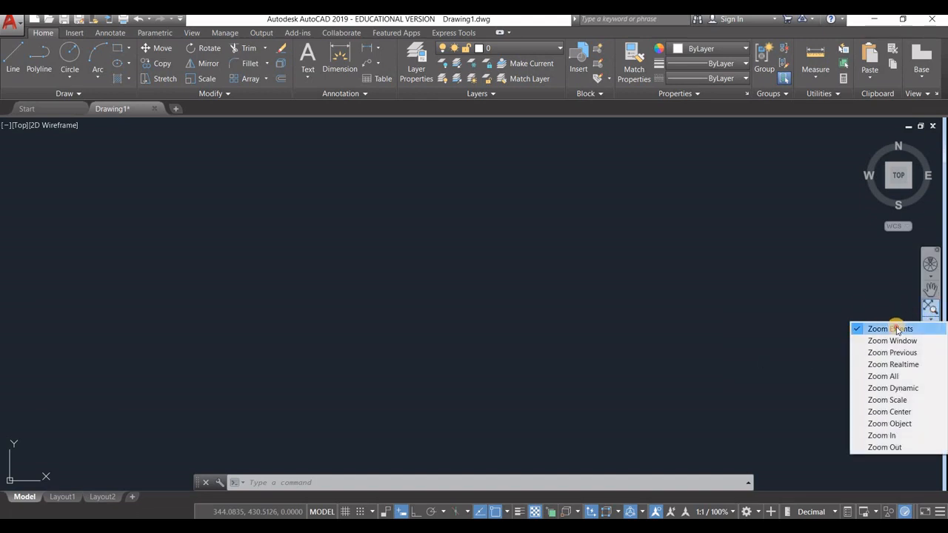
click(894, 328)
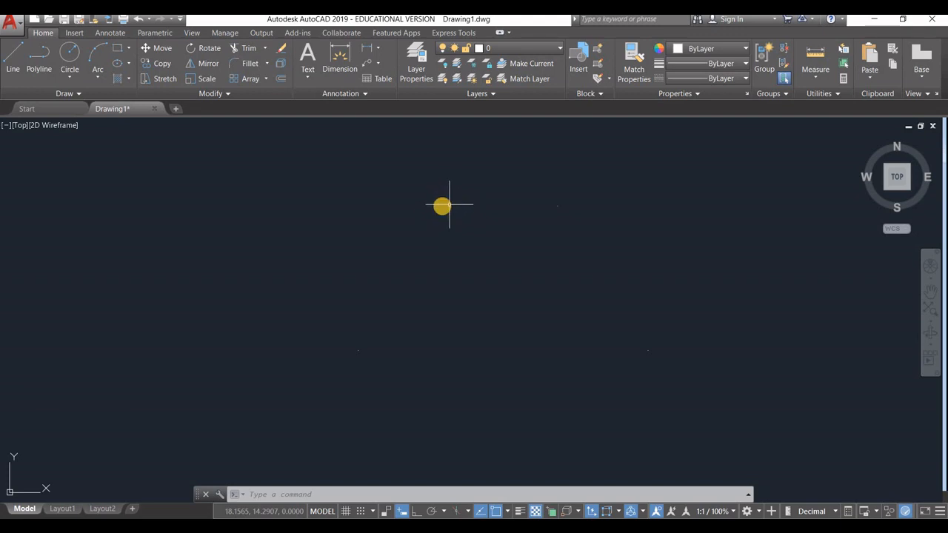
click(14, 57)
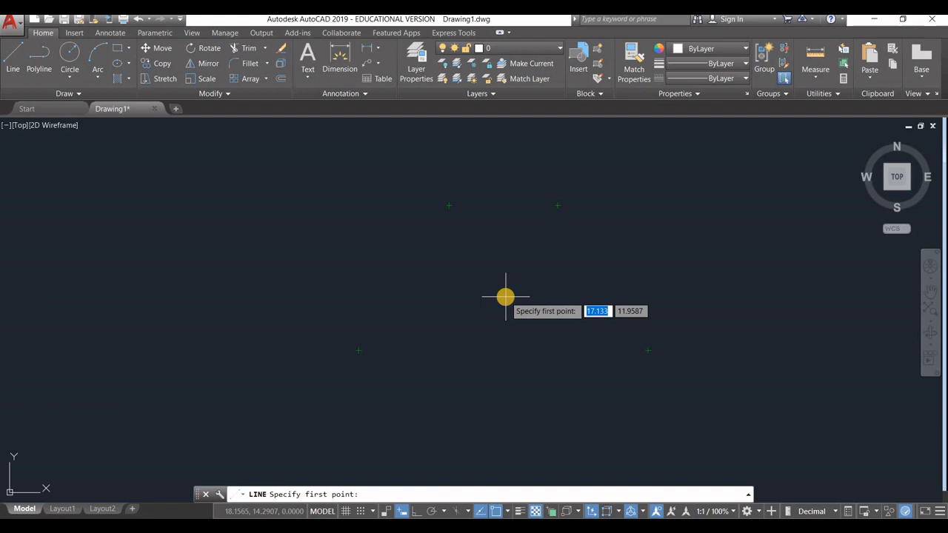
key(Escape)
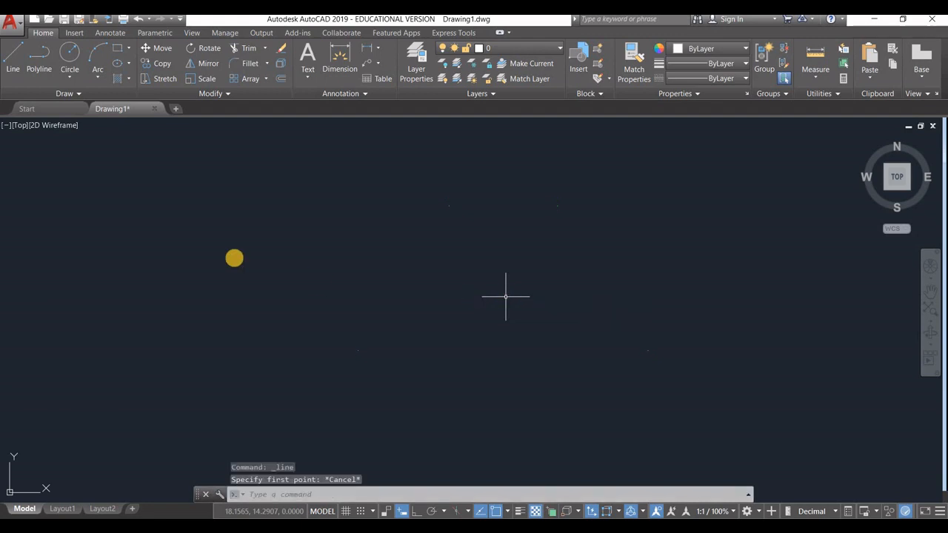
click(15, 63)
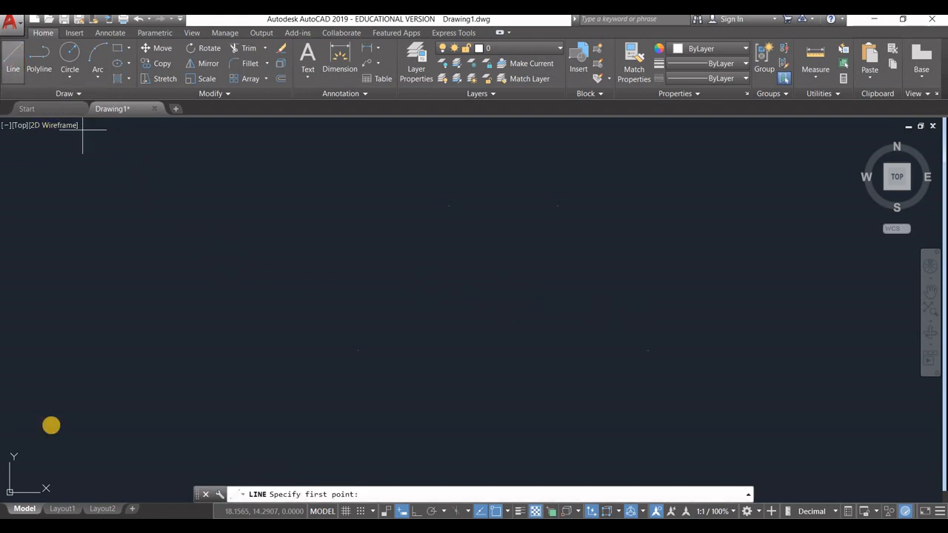
click(358, 350)
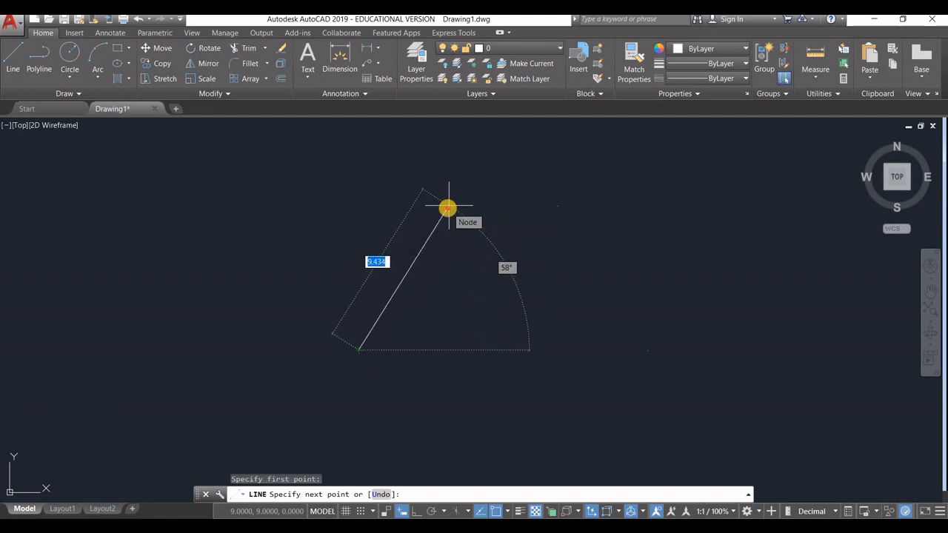
click(448, 207)
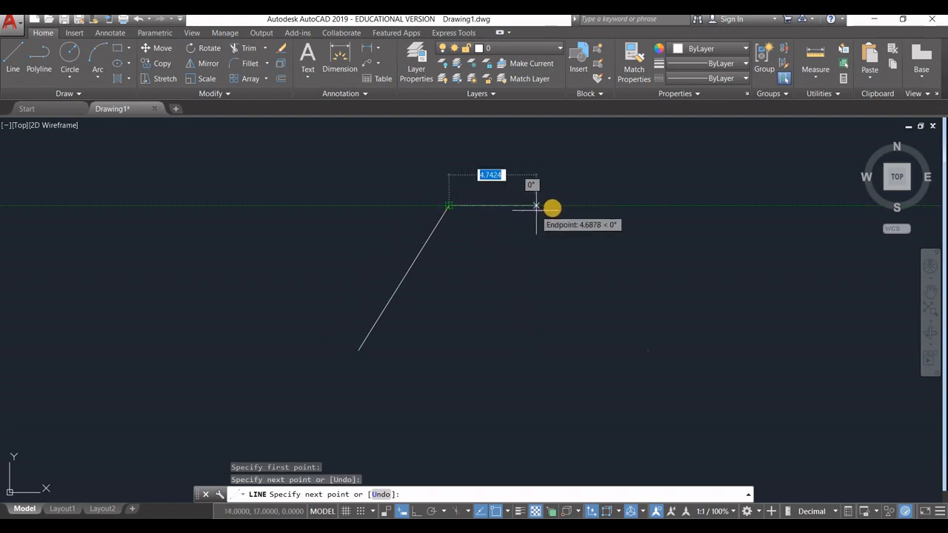
click(556, 206)
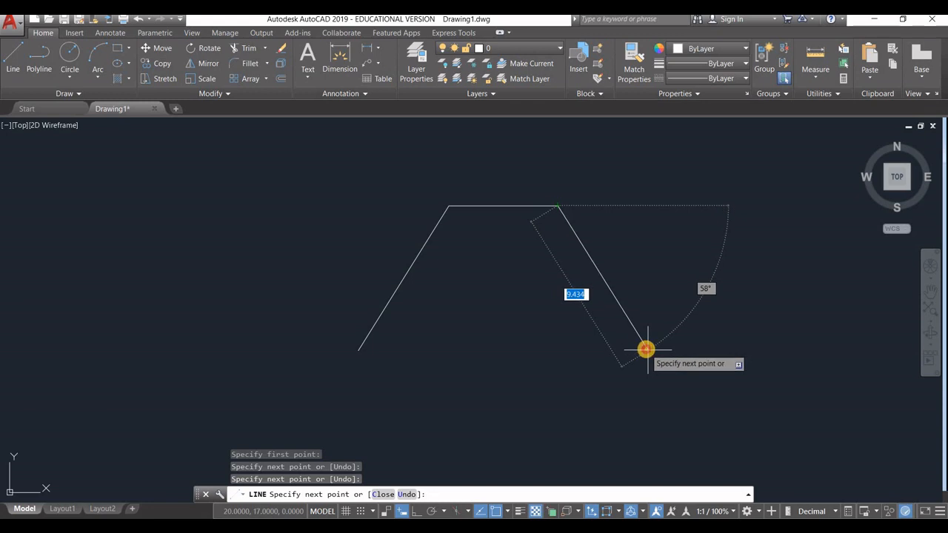
click(646, 349)
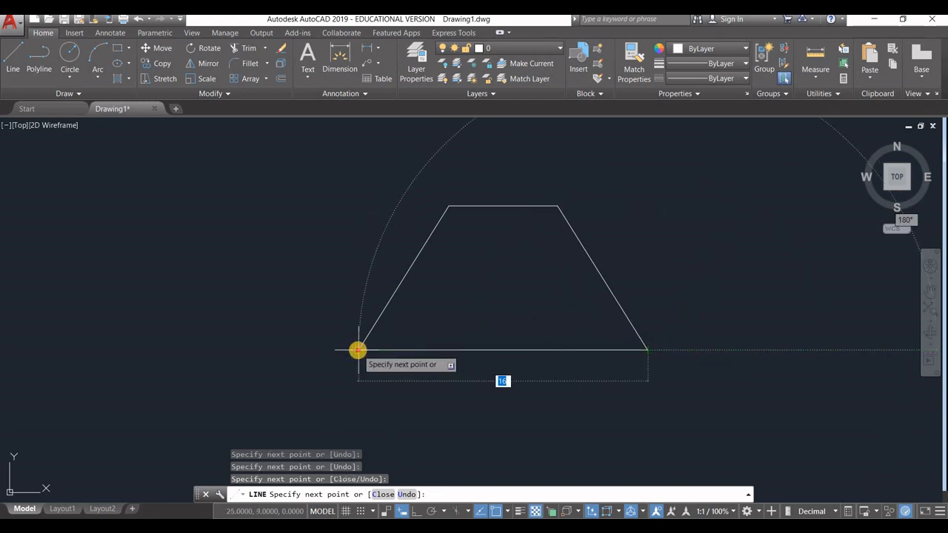
click(357, 349)
key(Escape)
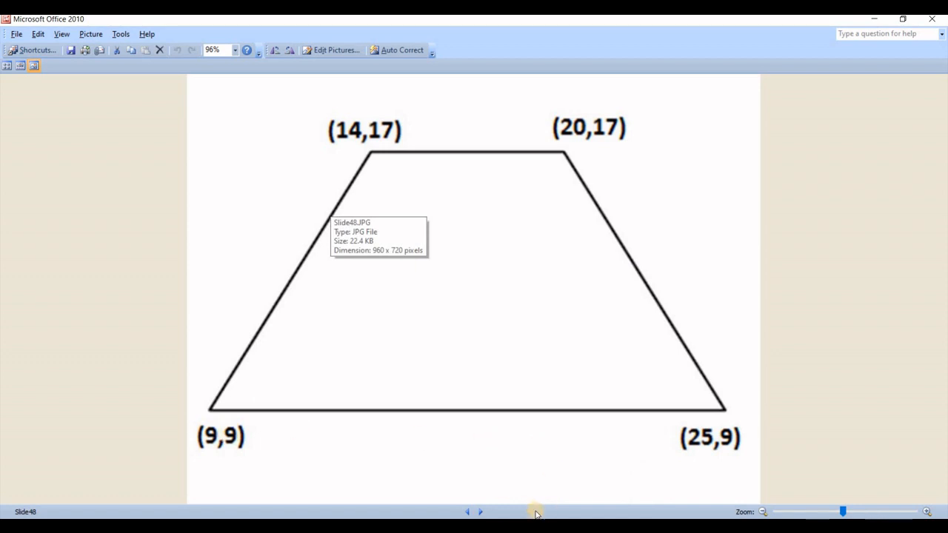
Return to AutoCAD from the reference picture and write the multiline text (9,9) just below the trapezoid's lower-left corner.
click(481, 529)
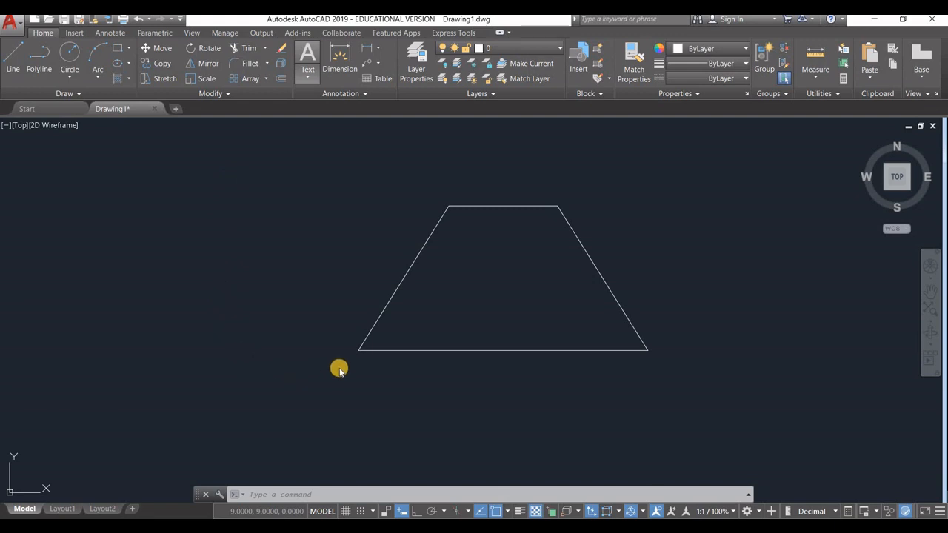
click(310, 52)
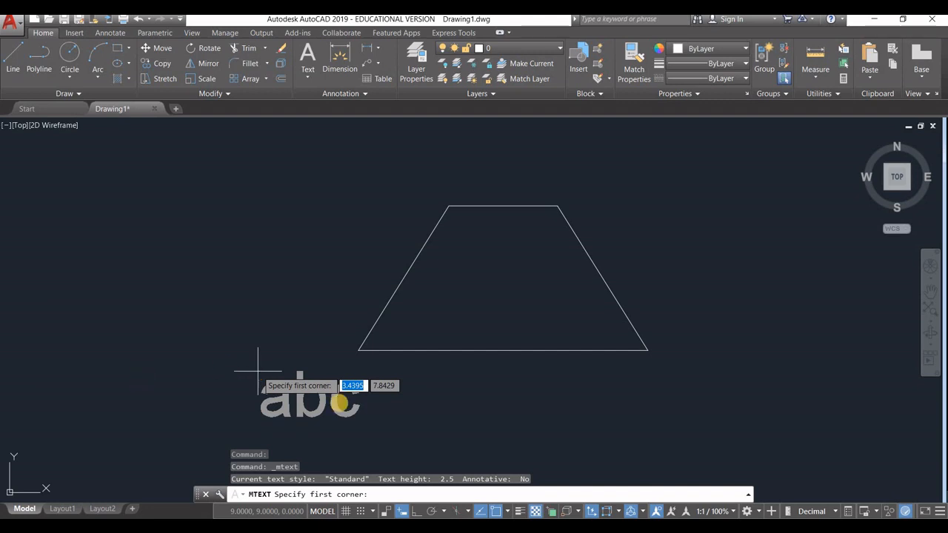
click(341, 370)
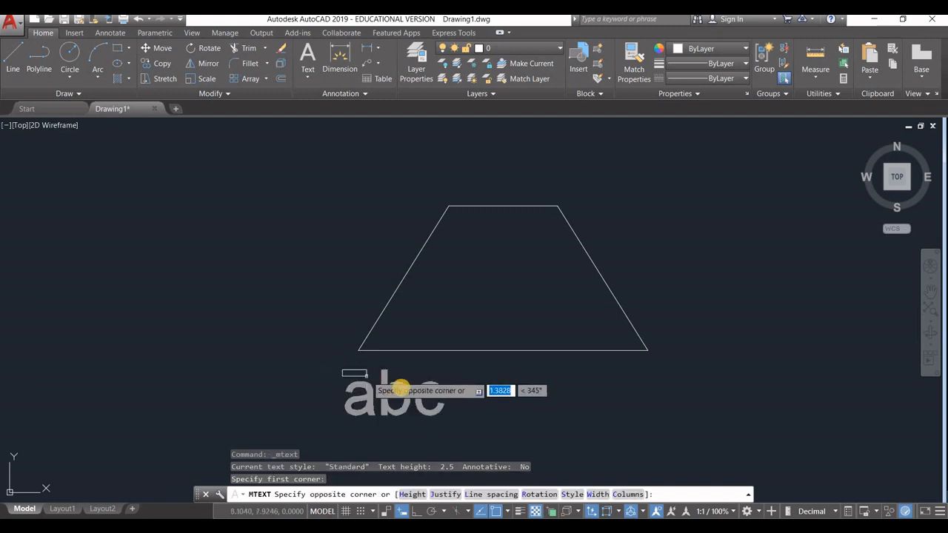
click(457, 408)
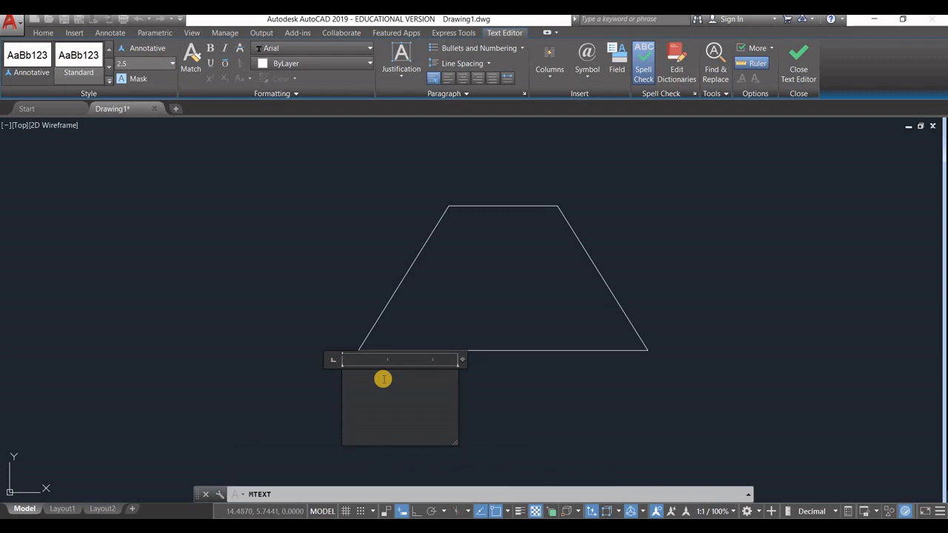
text((9)
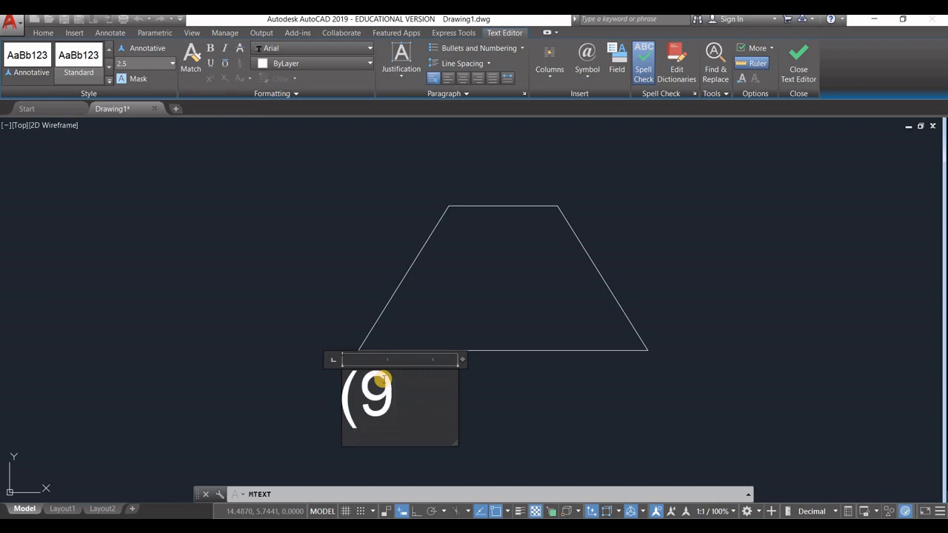
text(,9)
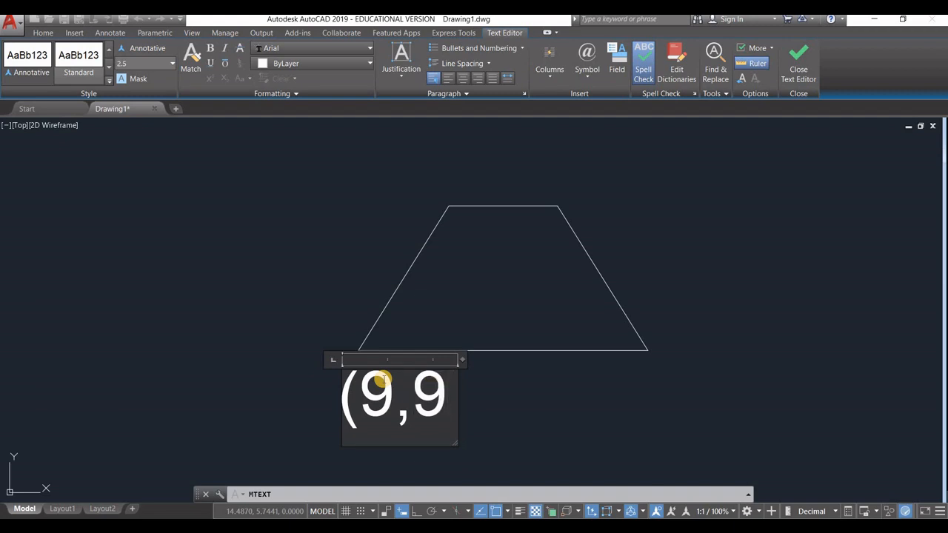
text())
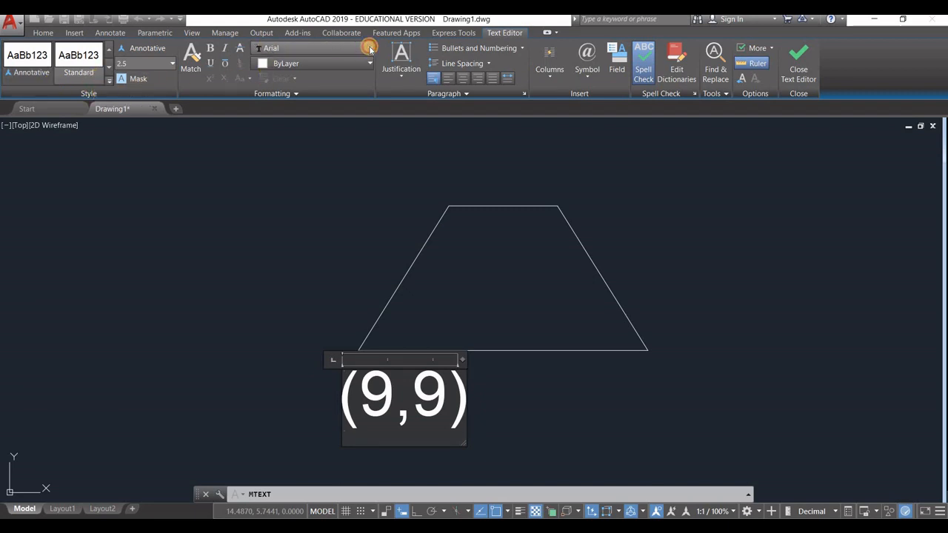
Look over the available fonts and text colours, and finish editing the (9,9) label.
click(296, 51)
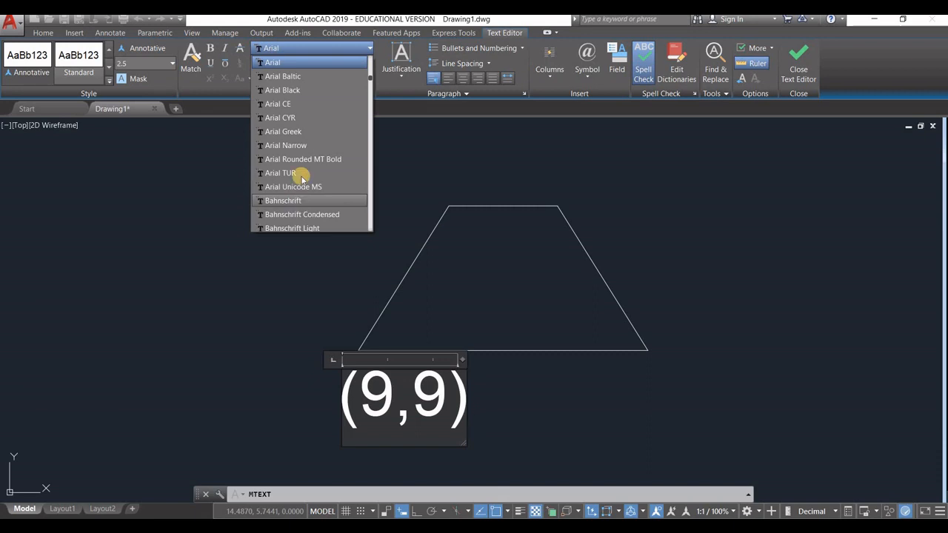
click(404, 148)
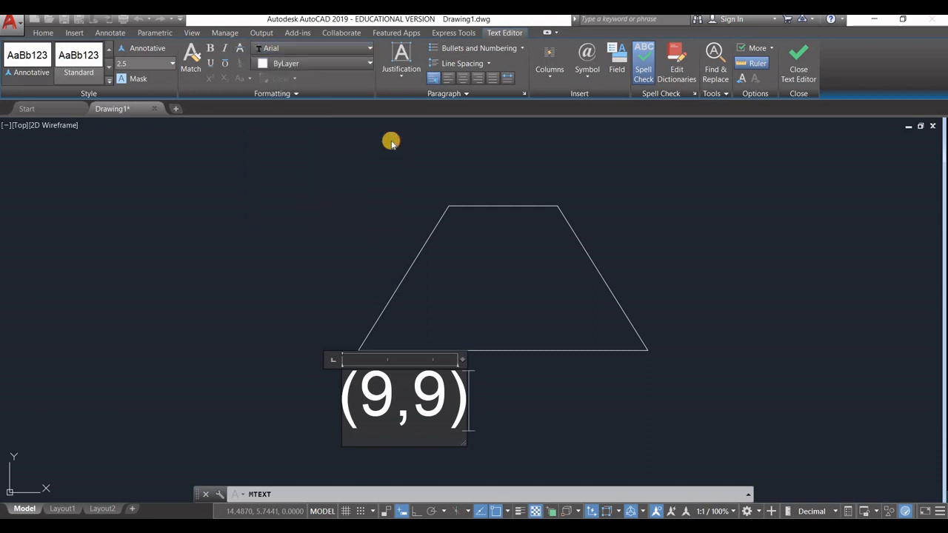
click(331, 64)
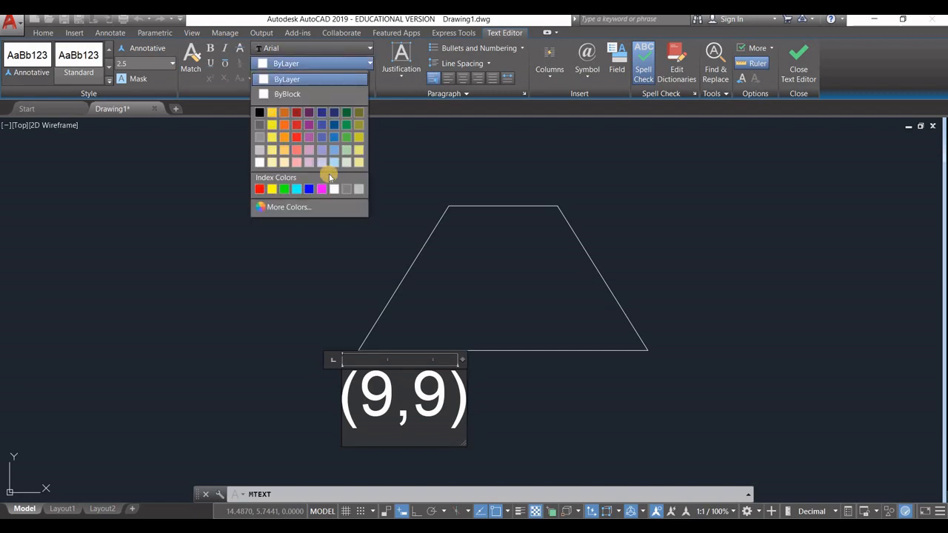
click(407, 150)
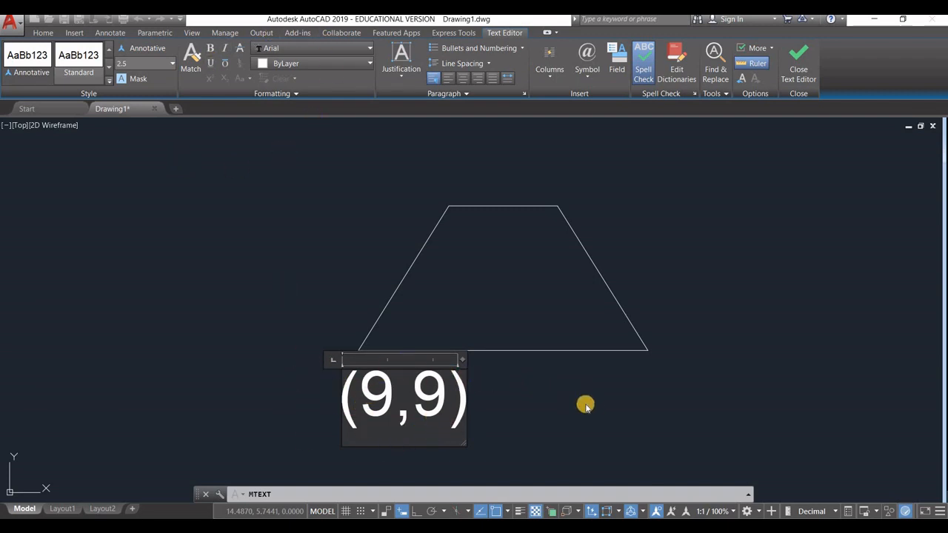
click(792, 66)
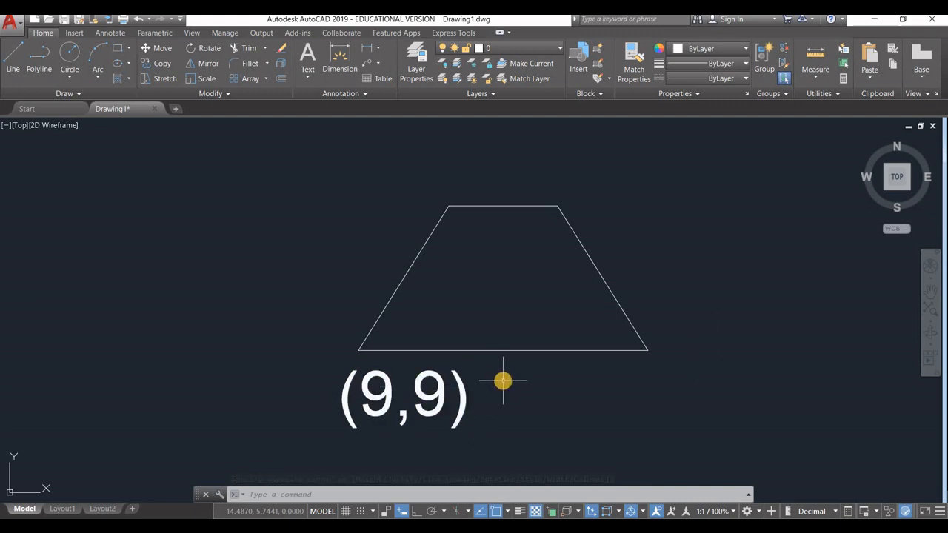
click(465, 399)
click(462, 400)
click(464, 399)
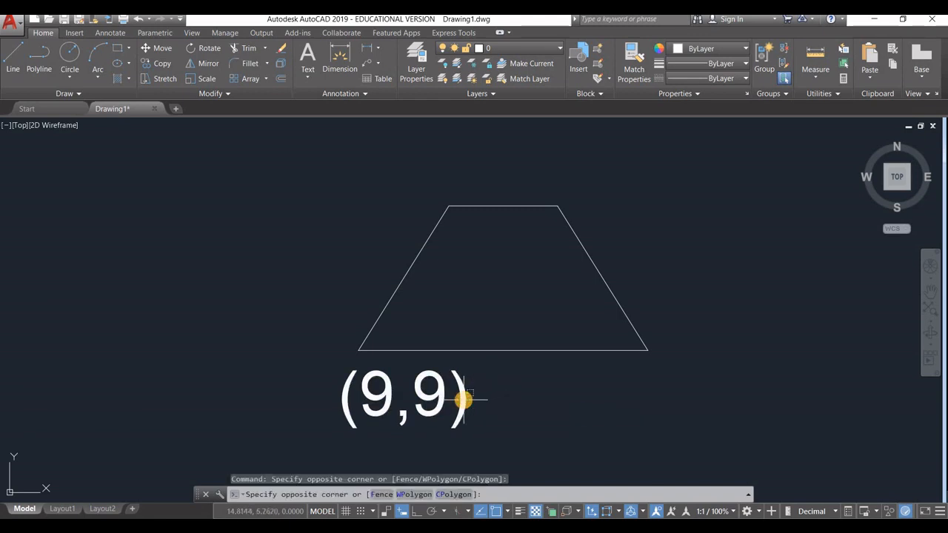
click(463, 380)
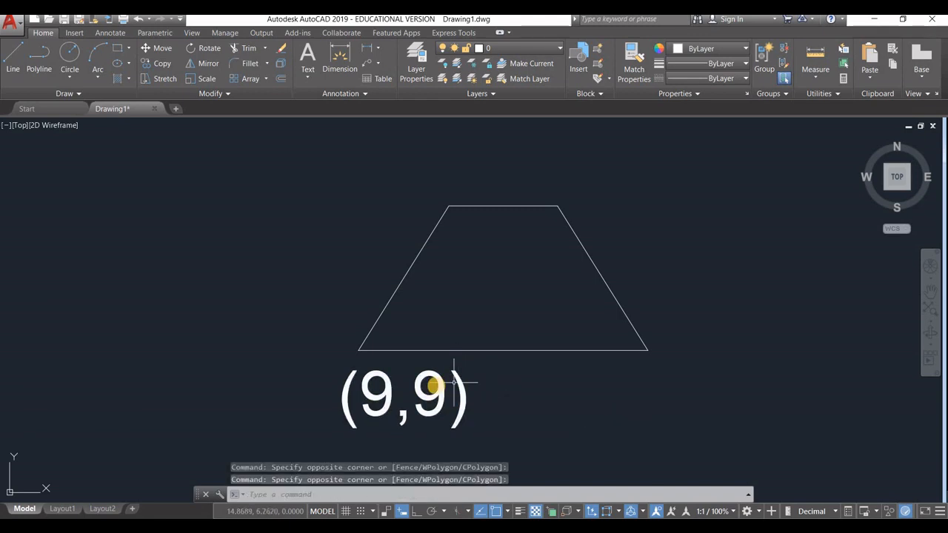
click(439, 385)
click(430, 393)
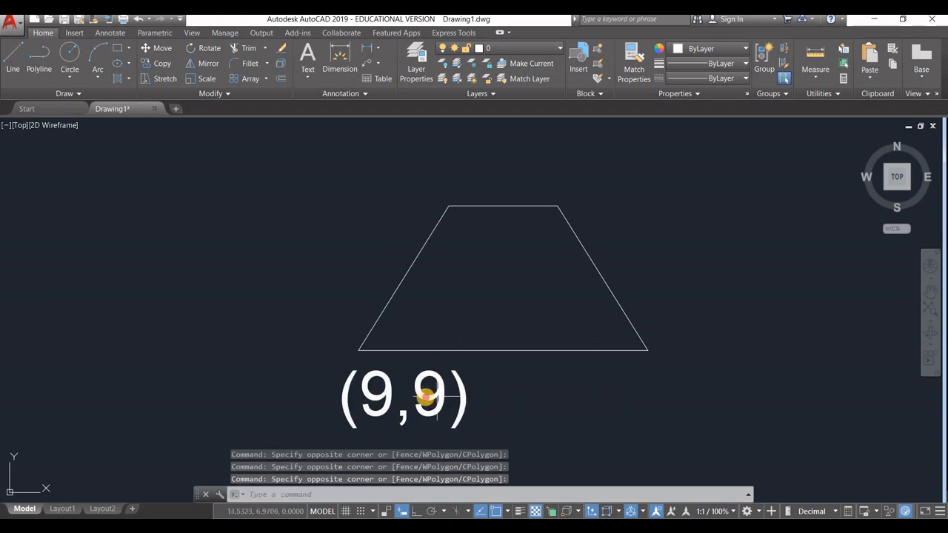
click(425, 395)
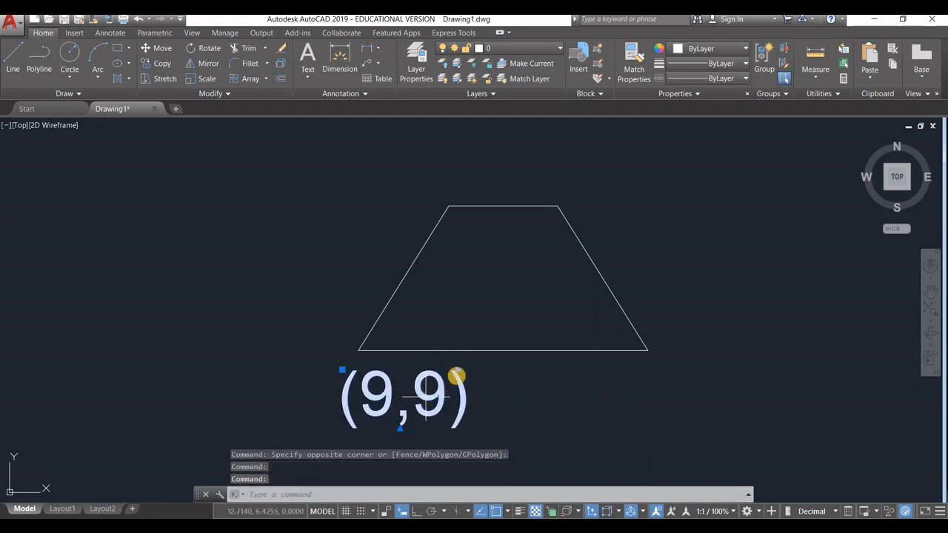
click(457, 370)
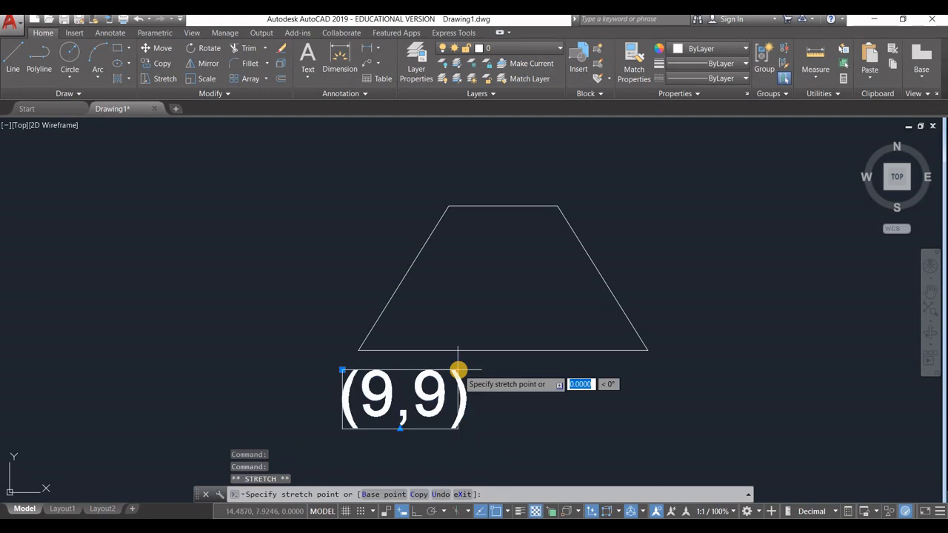
key(Escape)
key(Escape)
Open the (9,9) label's full properties beside the trapezoid and set its colour to Red.
click(420, 395)
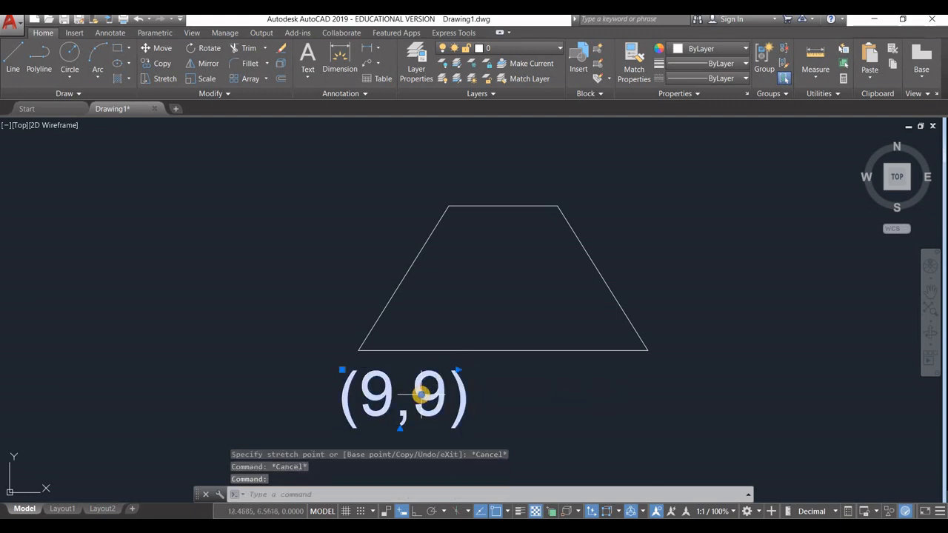
right_click(422, 397)
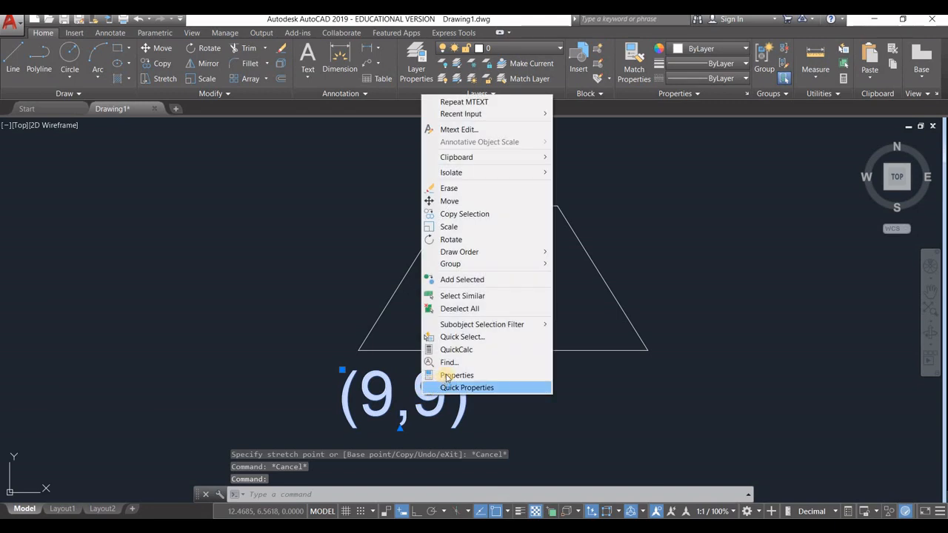
click(447, 376)
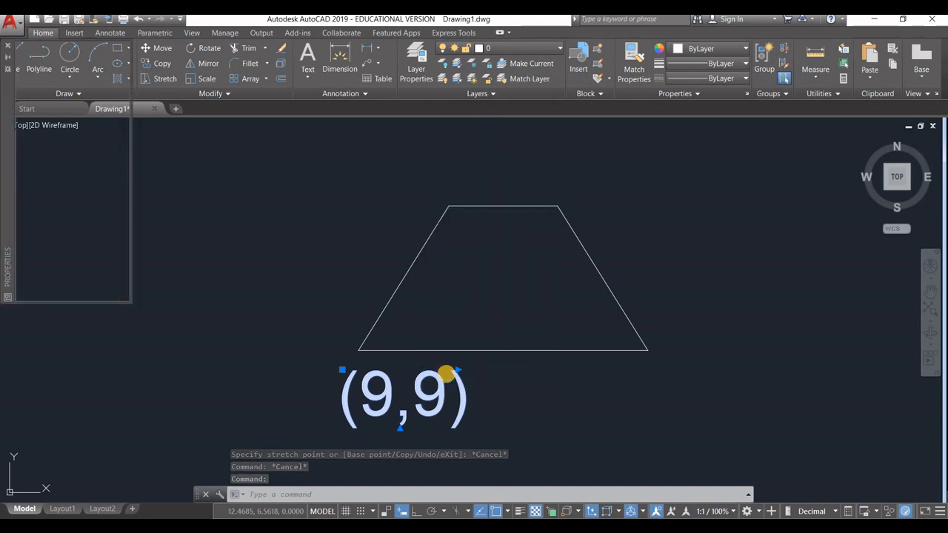
drag(9, 94, 68, 219)
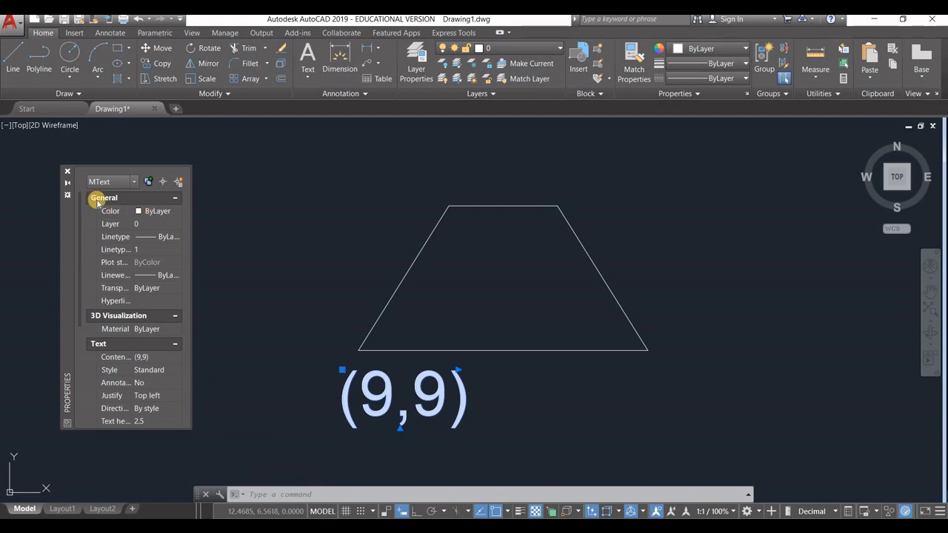
click(156, 213)
click(177, 213)
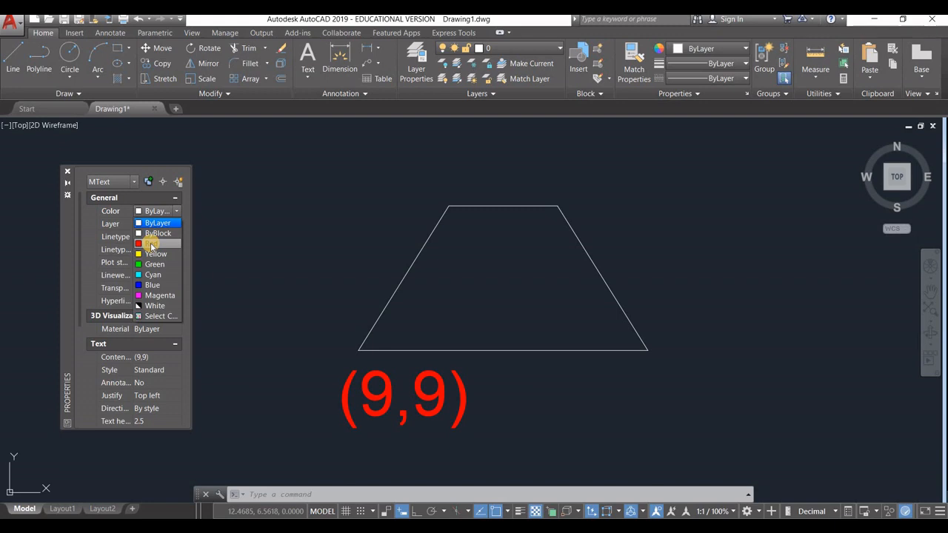
click(150, 245)
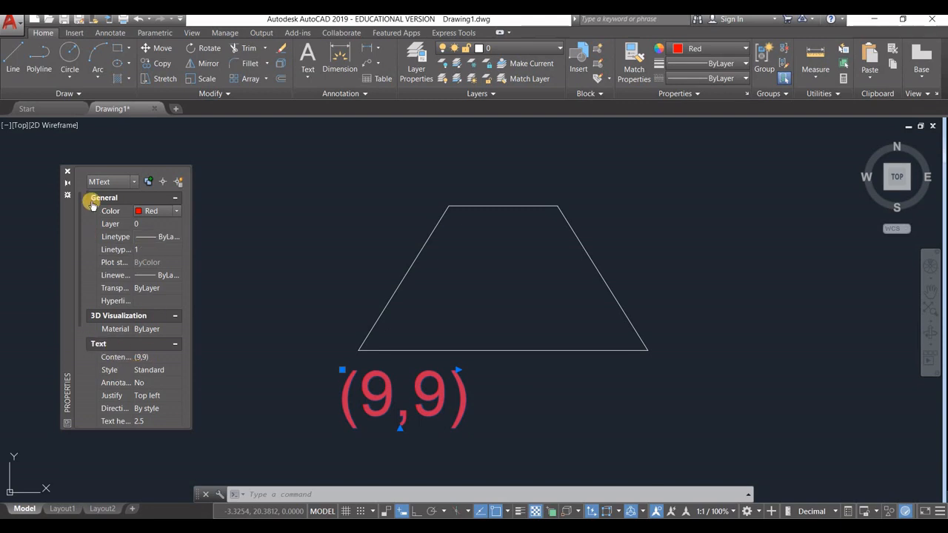
Collapse the General and 3D Visualization property groups of the (9,9) label and widen the properties palette to show full property names.
click(175, 198)
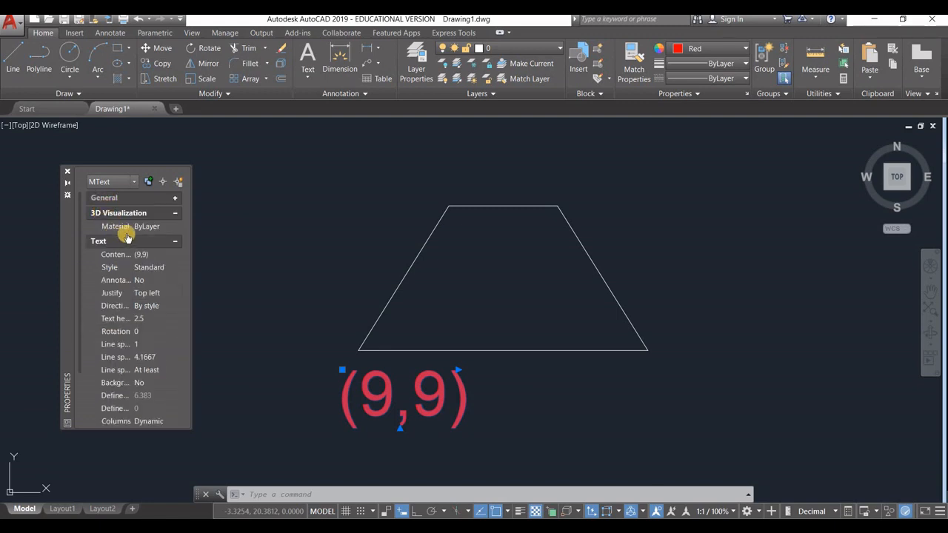
click(176, 212)
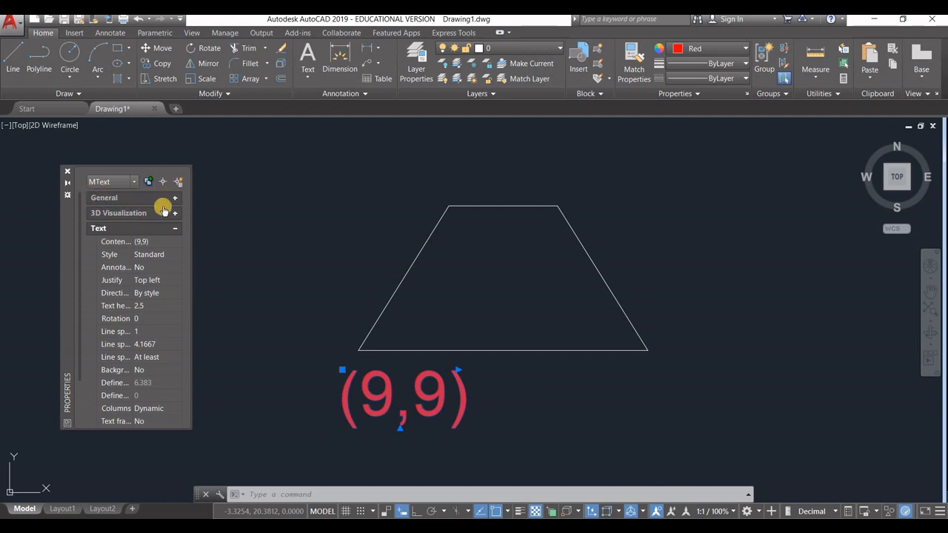
click(176, 200)
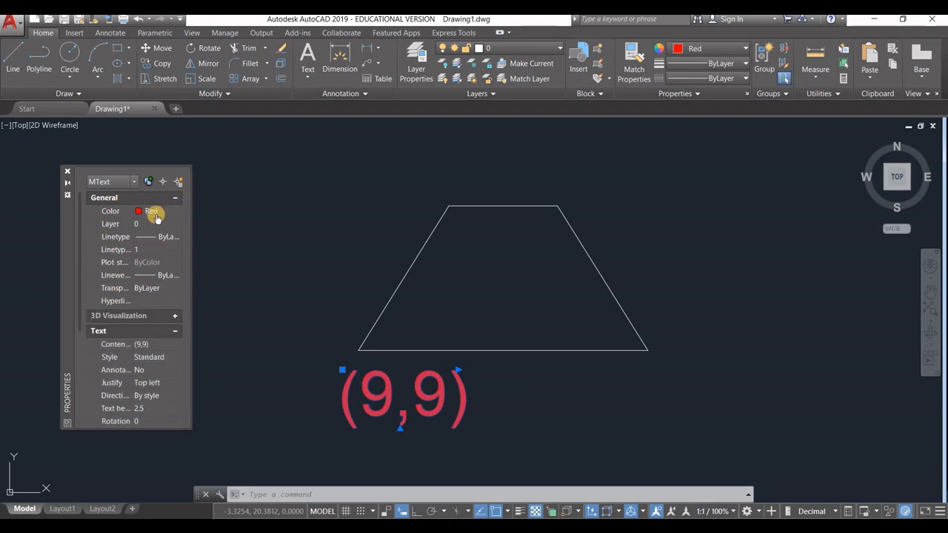
click(132, 199)
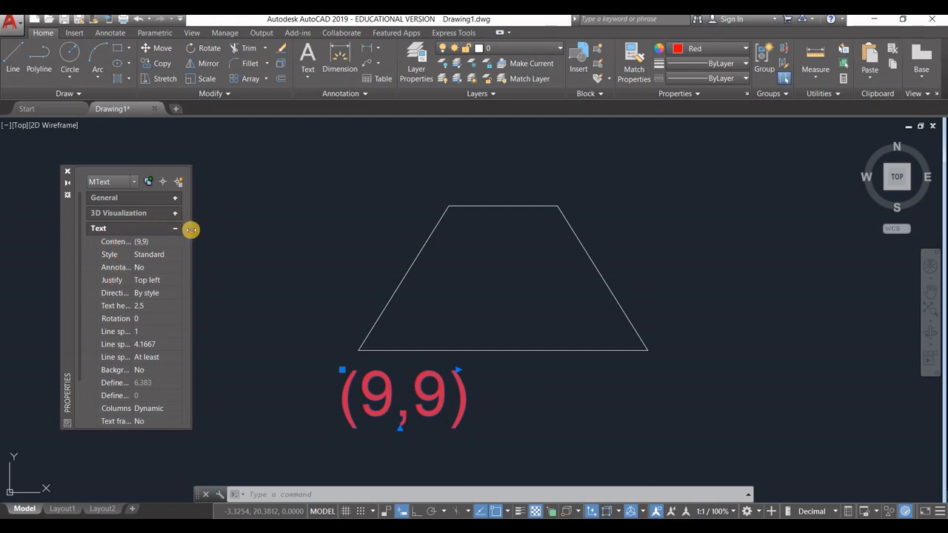
drag(191, 230, 260, 234)
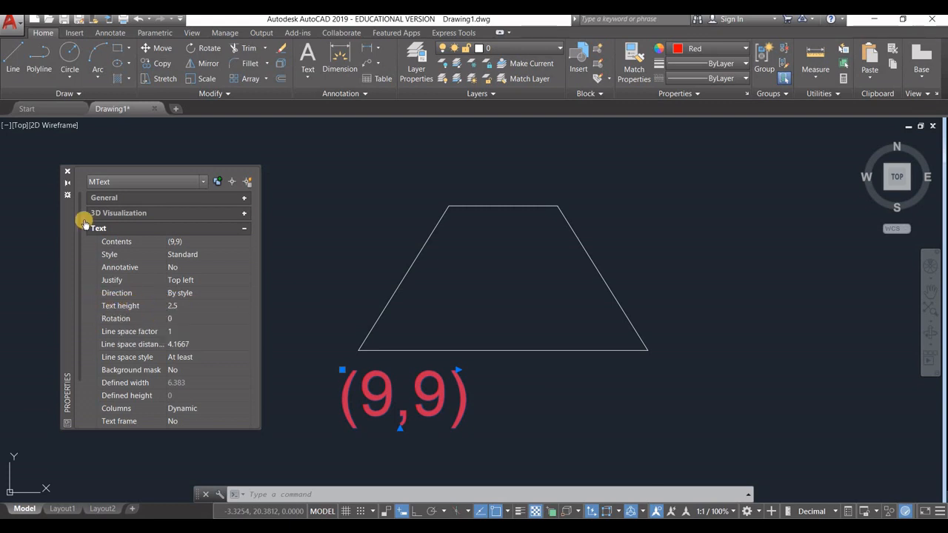
Reduce the (9,9) label's text height, trying 1.5, 1 and 0.5 before setting it to 0.8.
click(184, 310)
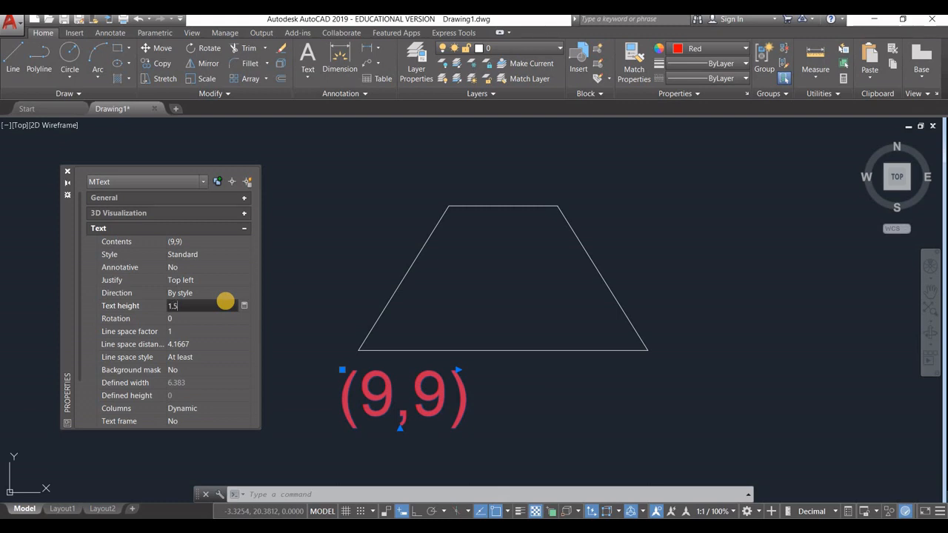
click(284, 301)
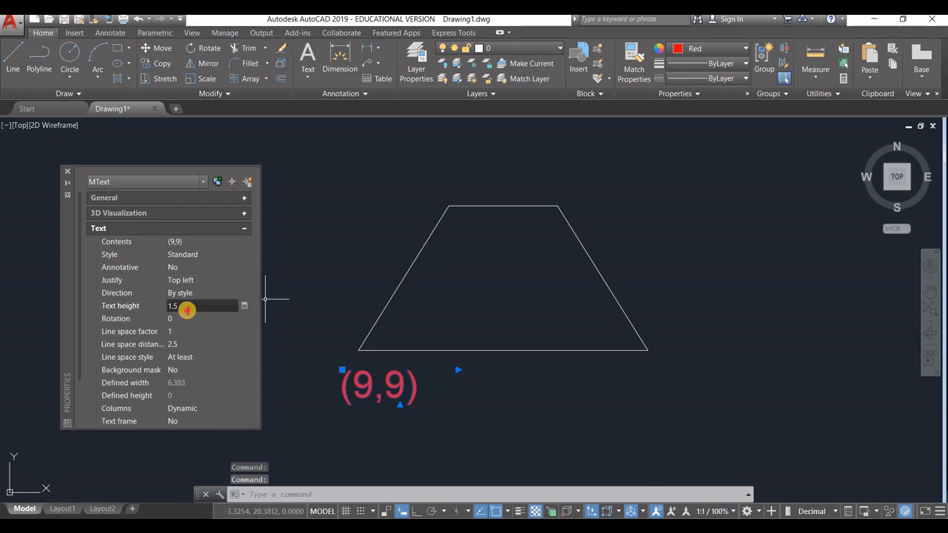
click(158, 308)
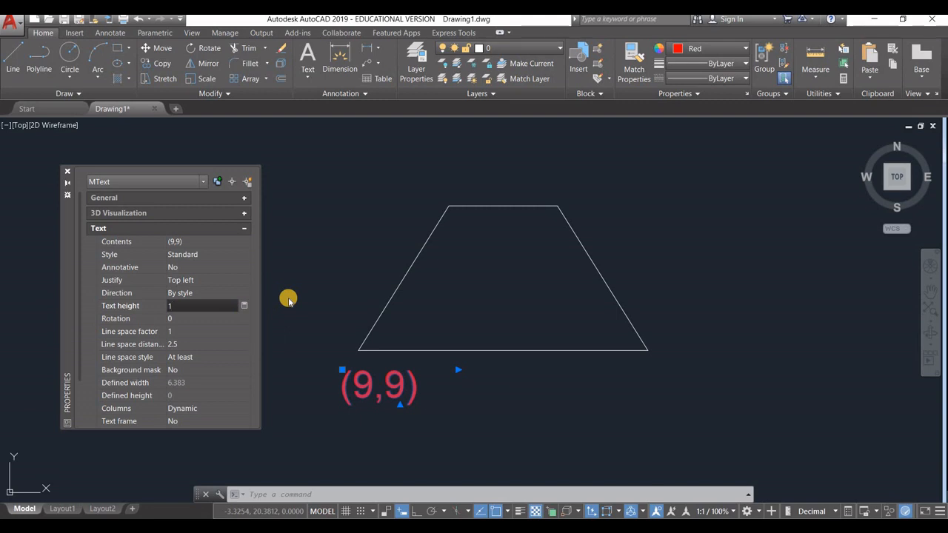
key(Tab)
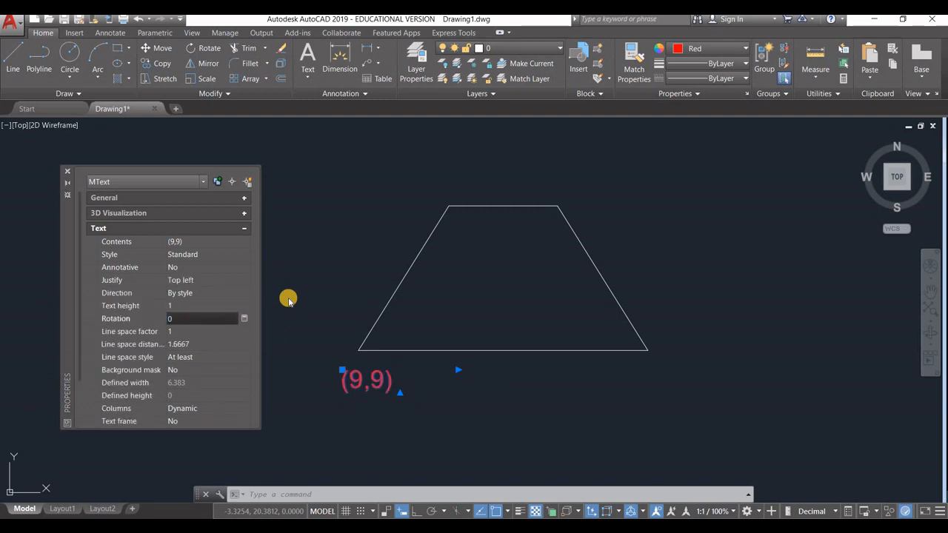
click(180, 306)
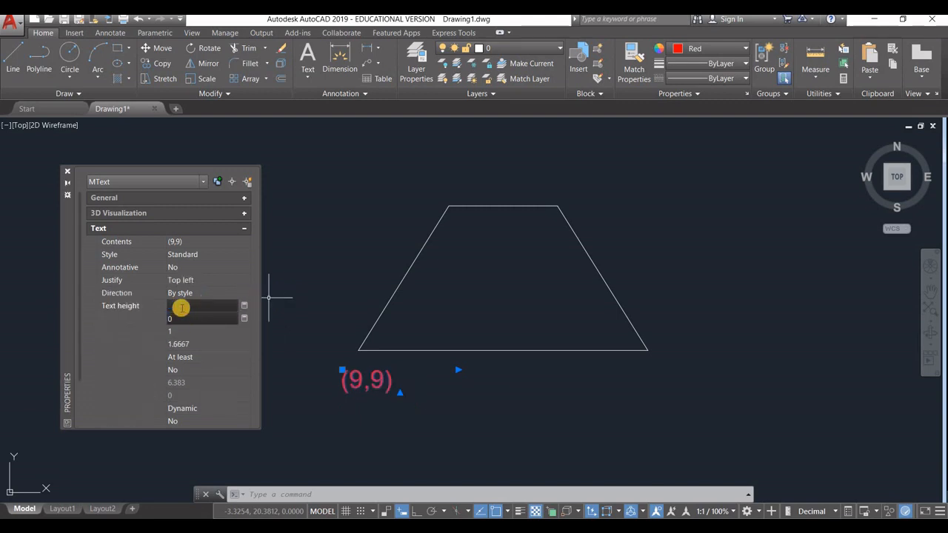
text(.5)
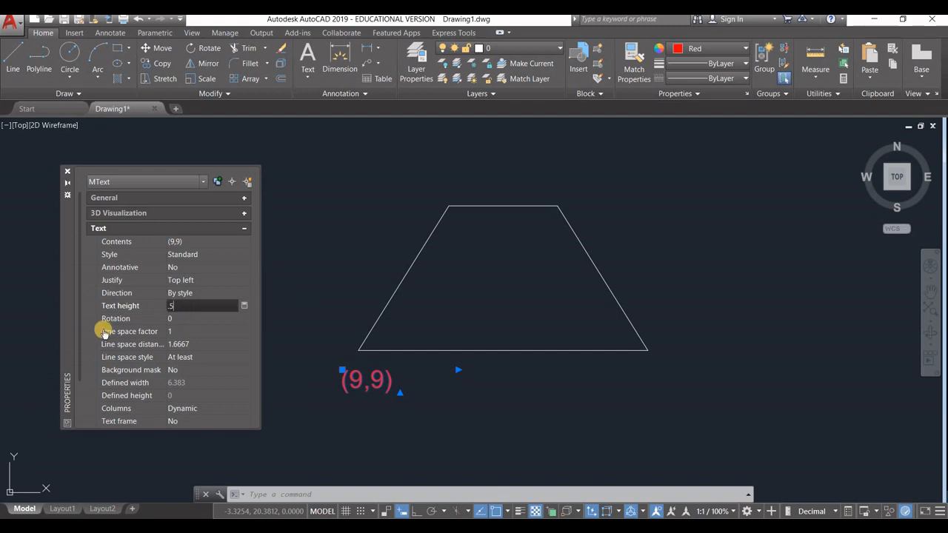
key(Return)
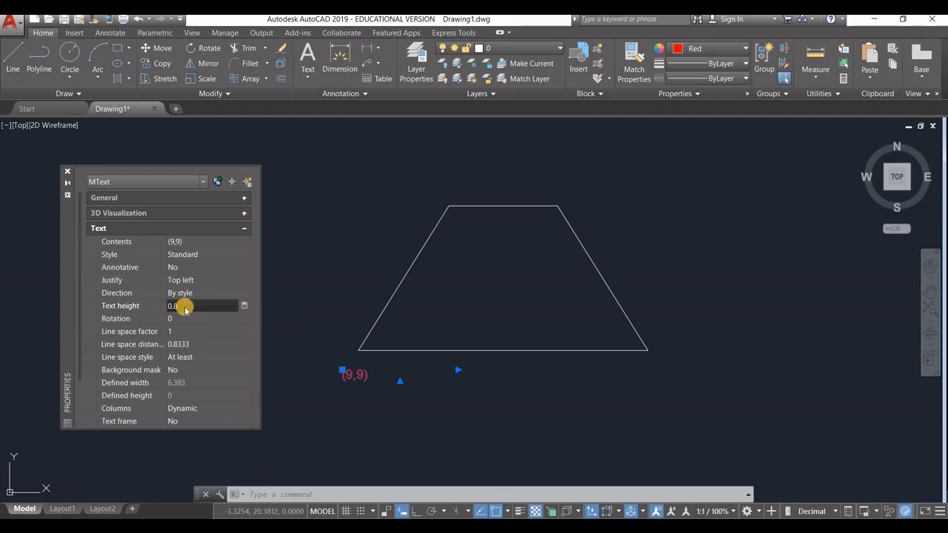
key(Return)
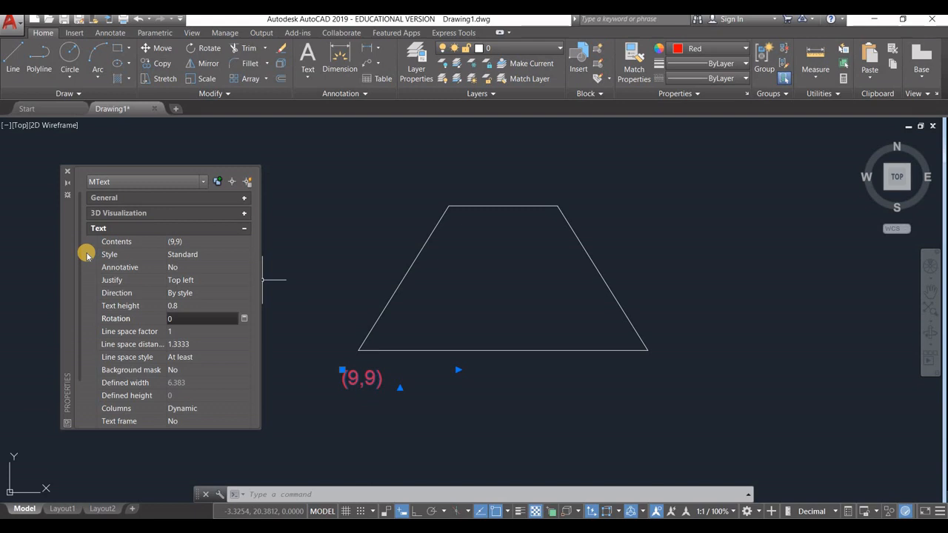
Review the (9,9) label's General, 3D Visualization and Contents properties, and clear the selection.
click(104, 200)
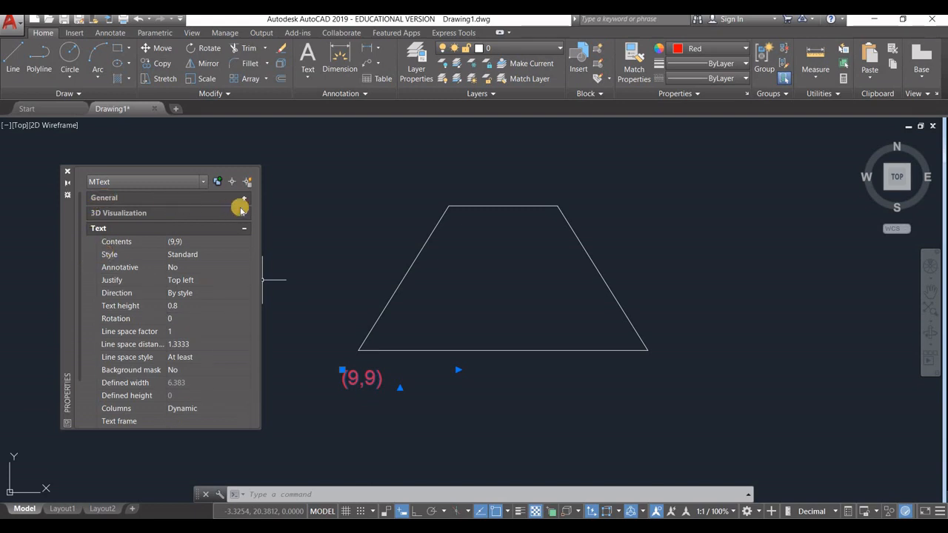
click(244, 198)
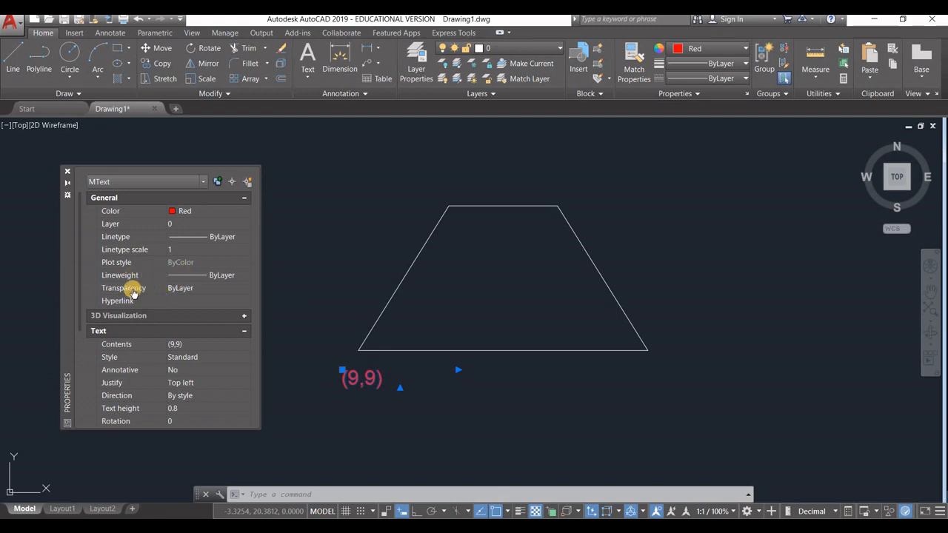
click(245, 197)
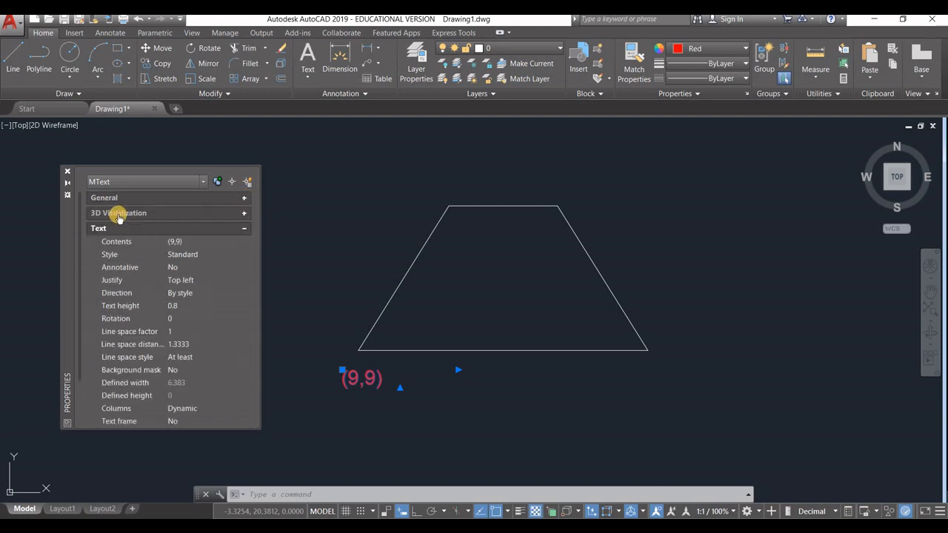
click(244, 213)
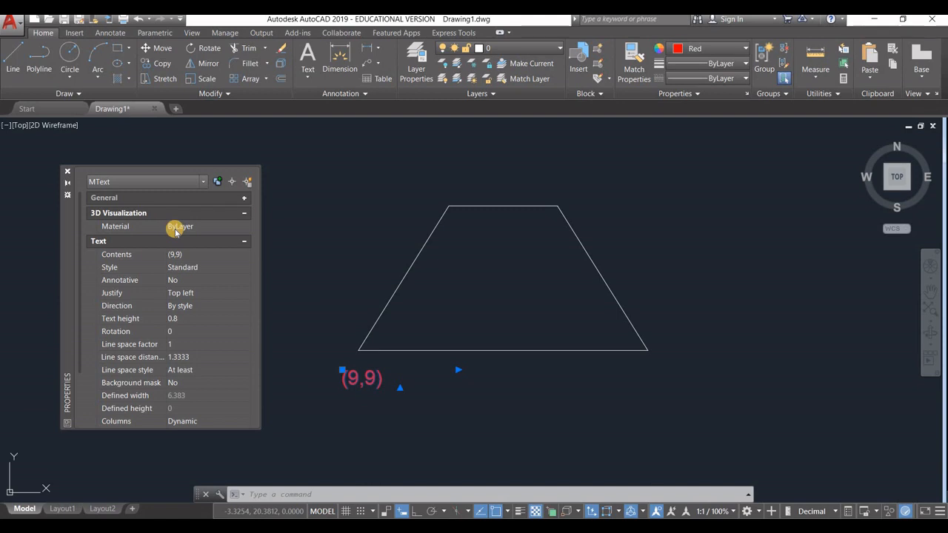
click(244, 215)
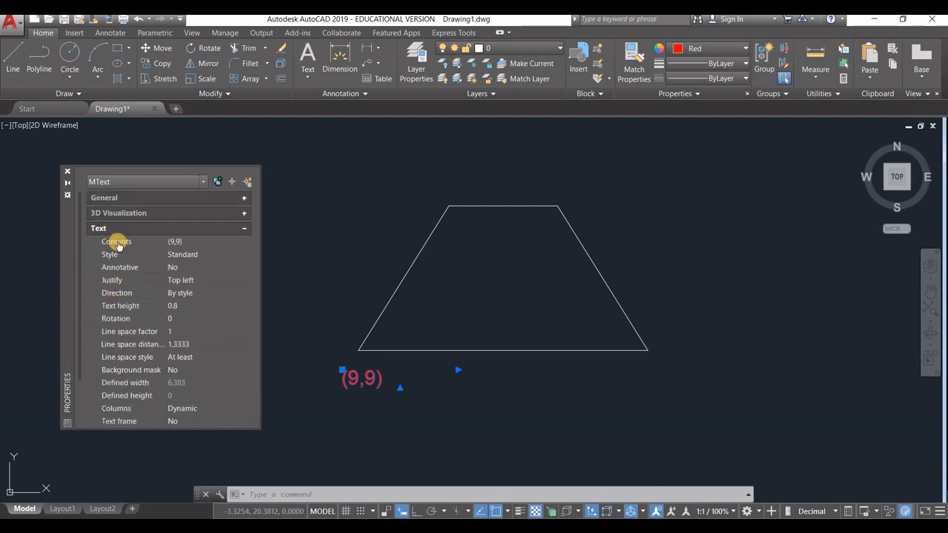
click(185, 242)
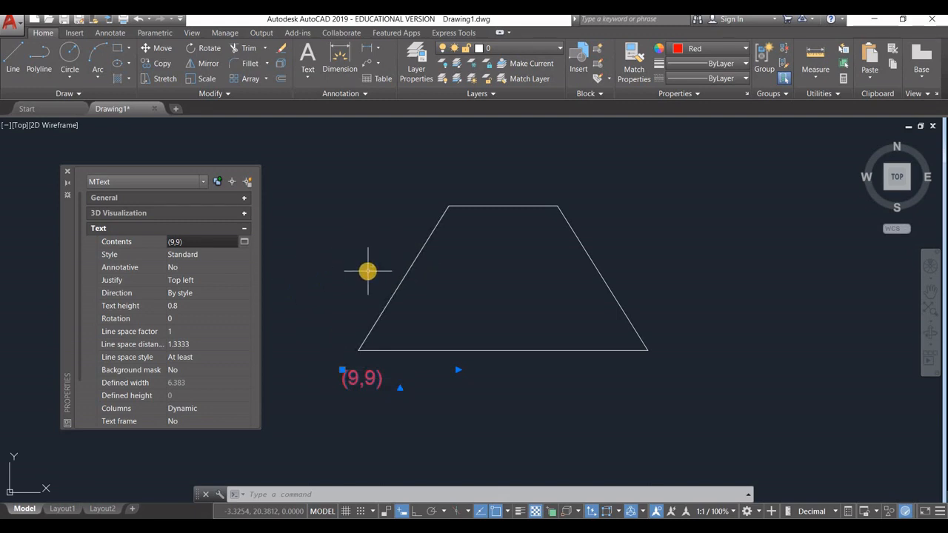
key(Escape)
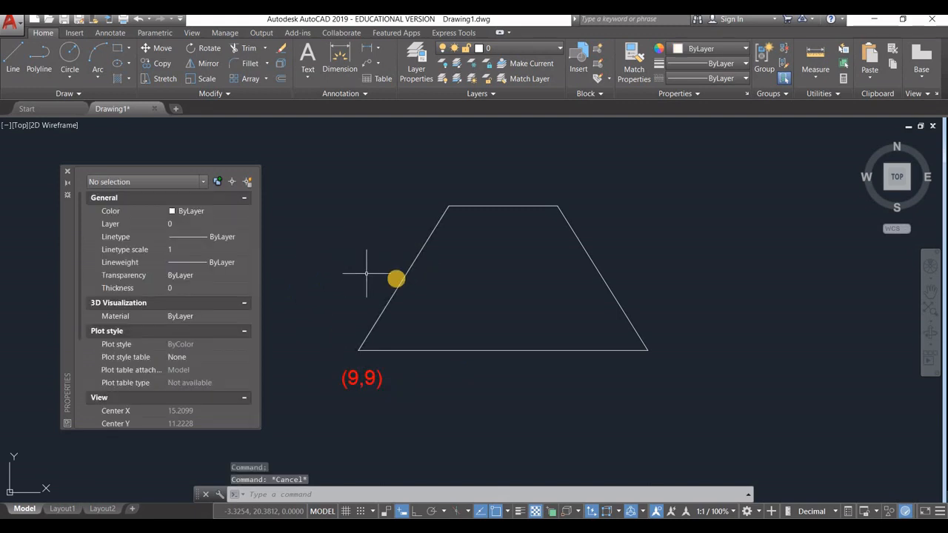
Examine the properties and colour choices of the trapezoid's left slanted line, compare them with a combined line-and-label selection, and deselect both.
click(400, 279)
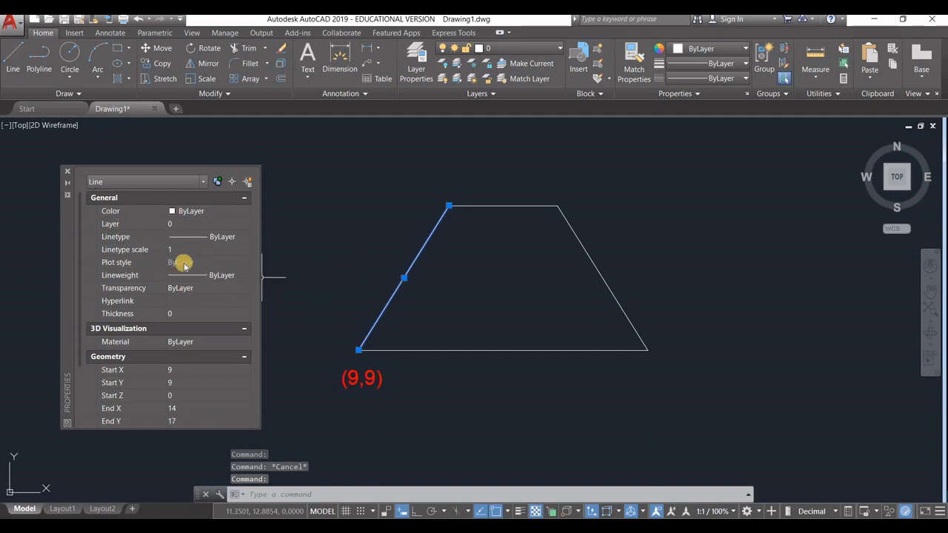
click(237, 211)
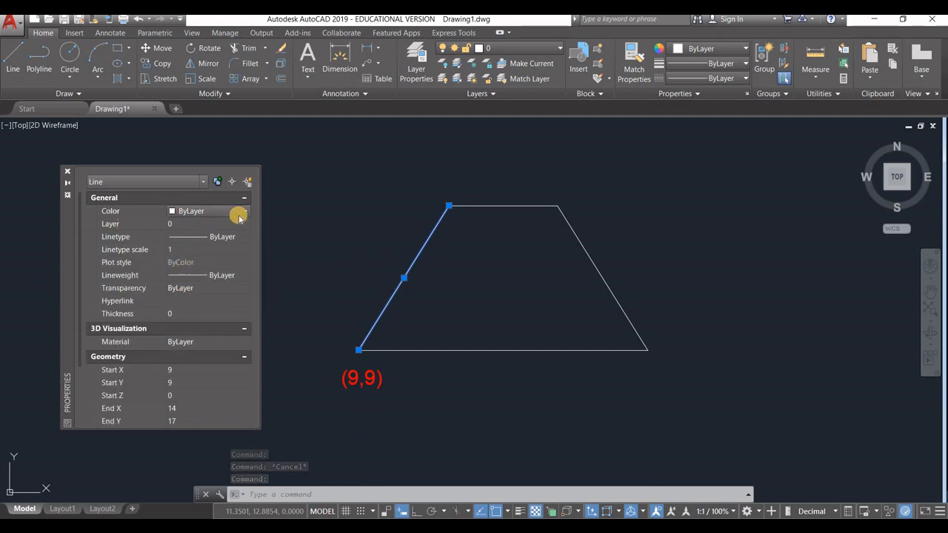
click(245, 213)
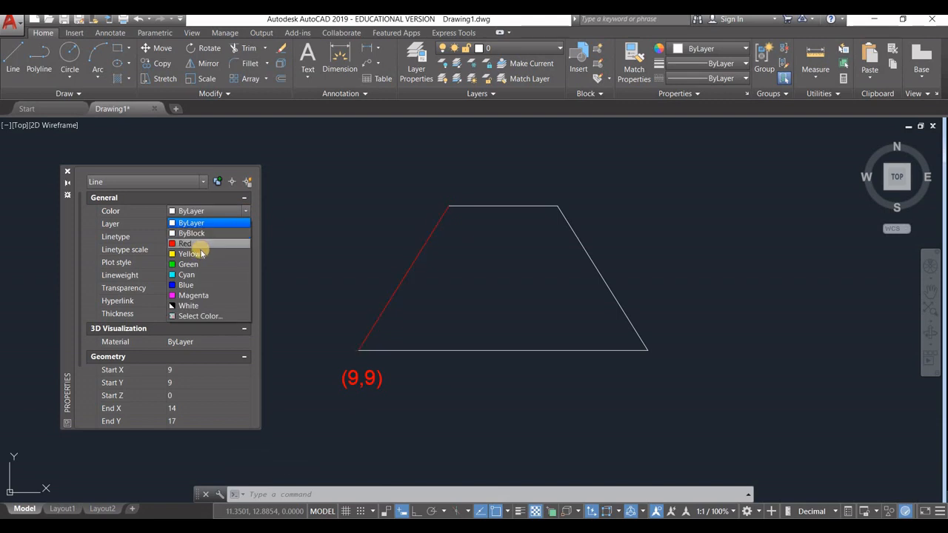
click(330, 220)
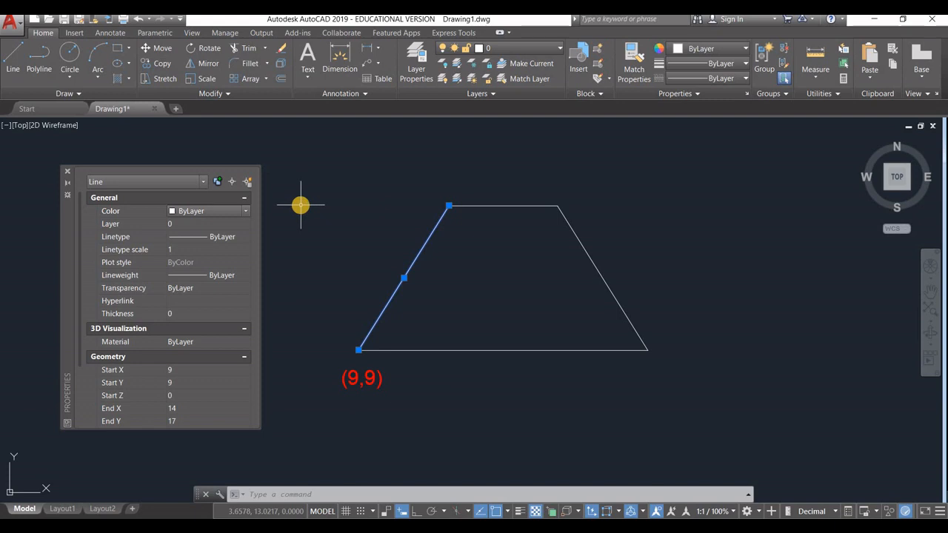
click(343, 384)
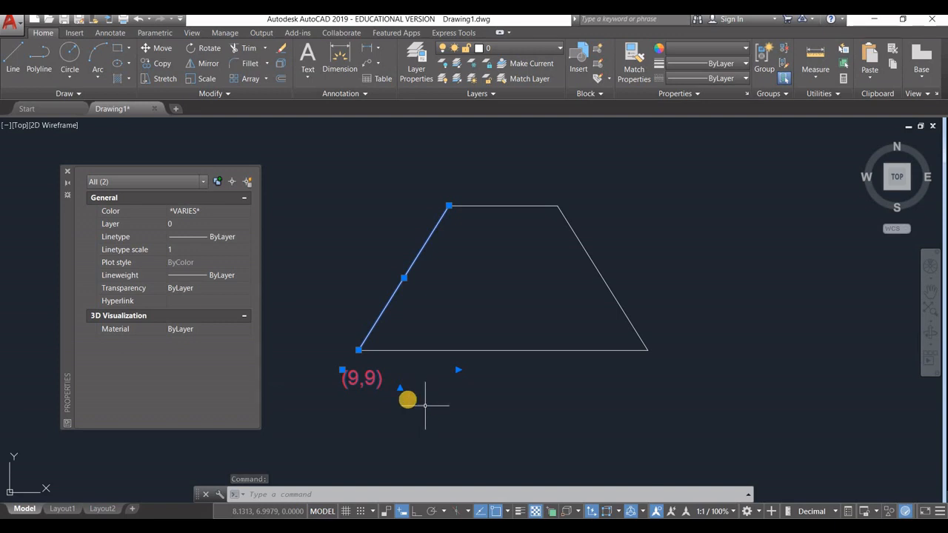
key(Escape)
Try a rotation of 90 on the (9,9) label and set it back to 0.
click(363, 379)
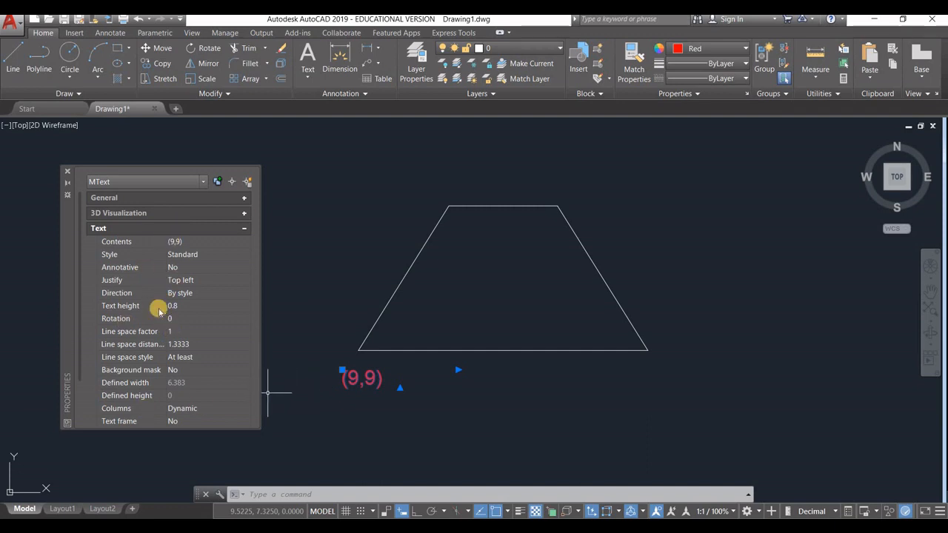
click(185, 306)
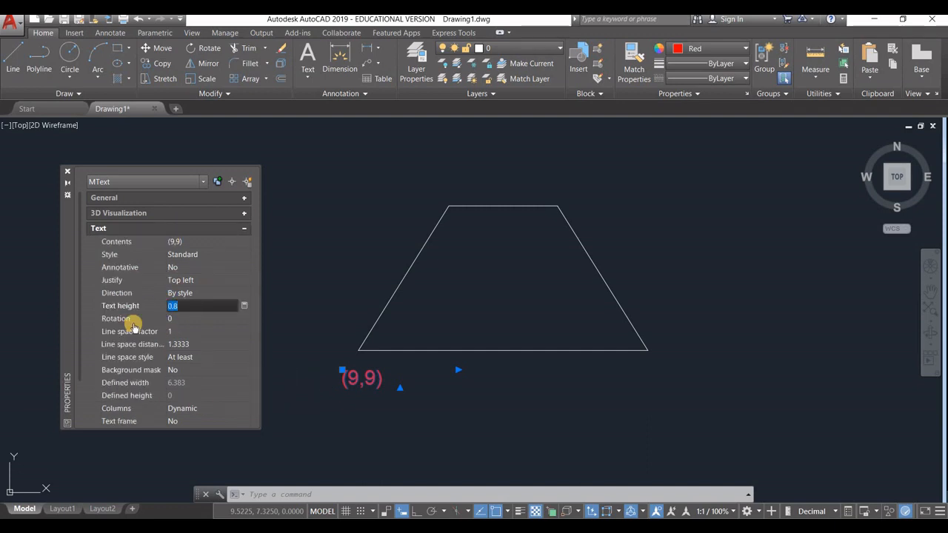
click(220, 318)
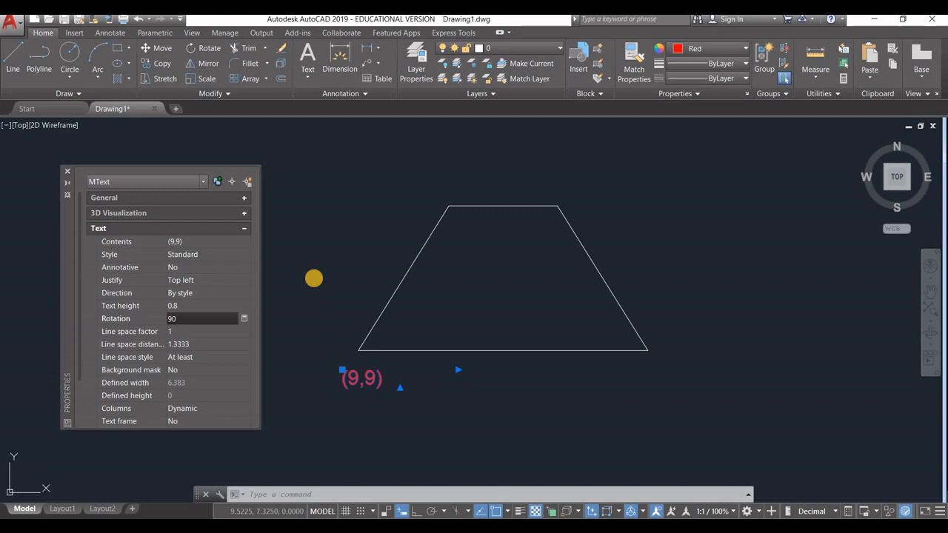
key(Return)
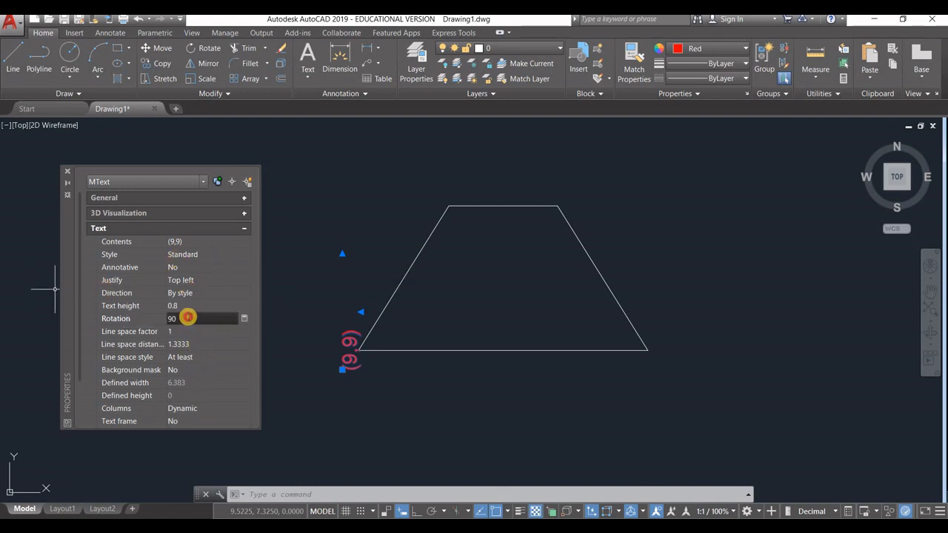
click(146, 320)
text(0)
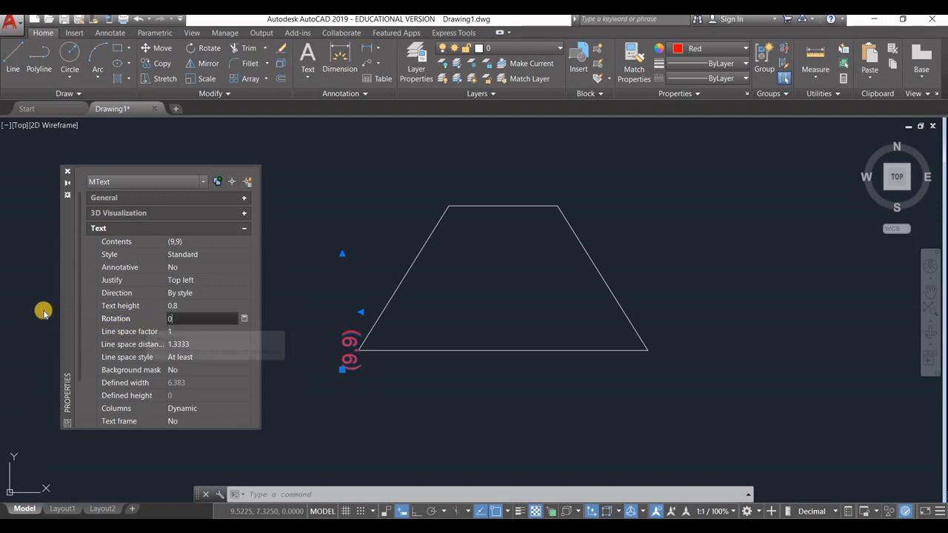
key(Return)
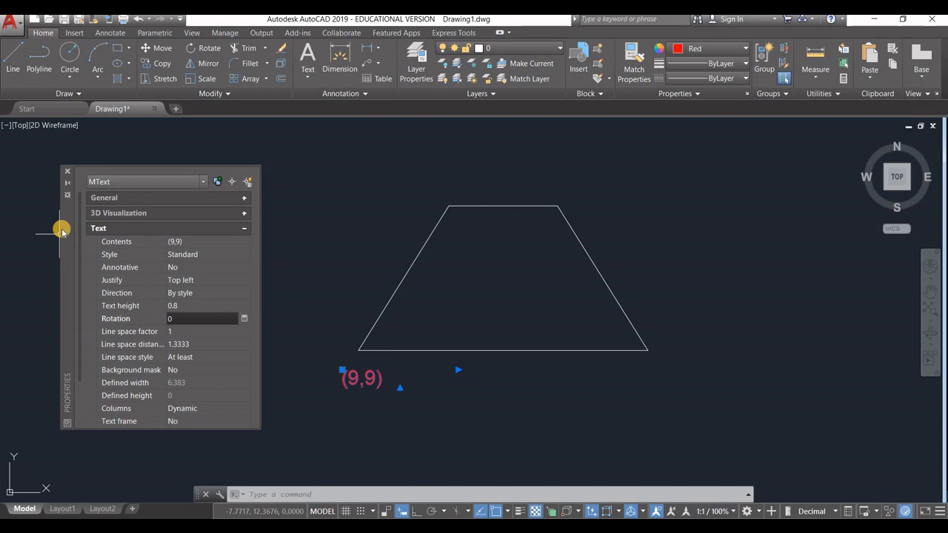
Close the properties palette and switch to the Exercise 1 page in OneNote.
click(67, 172)
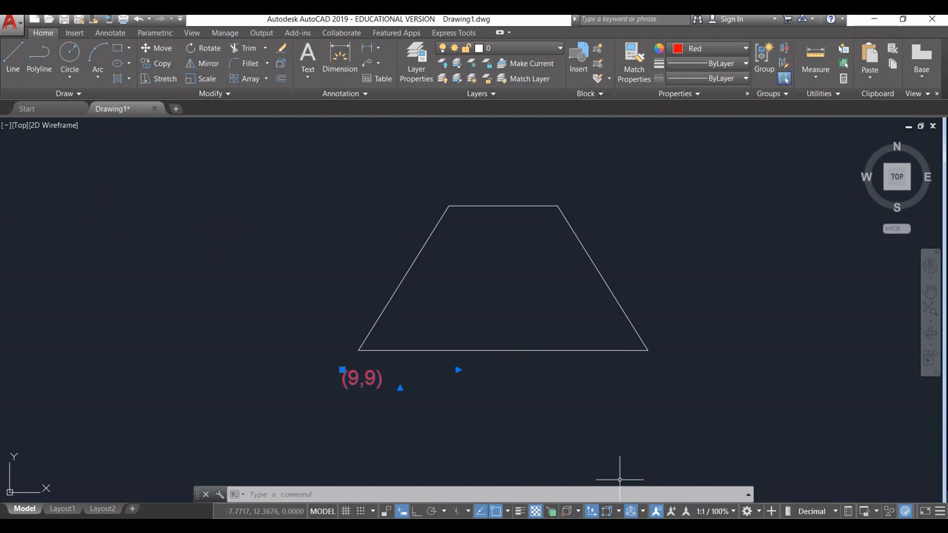
click(652, 525)
click(694, 447)
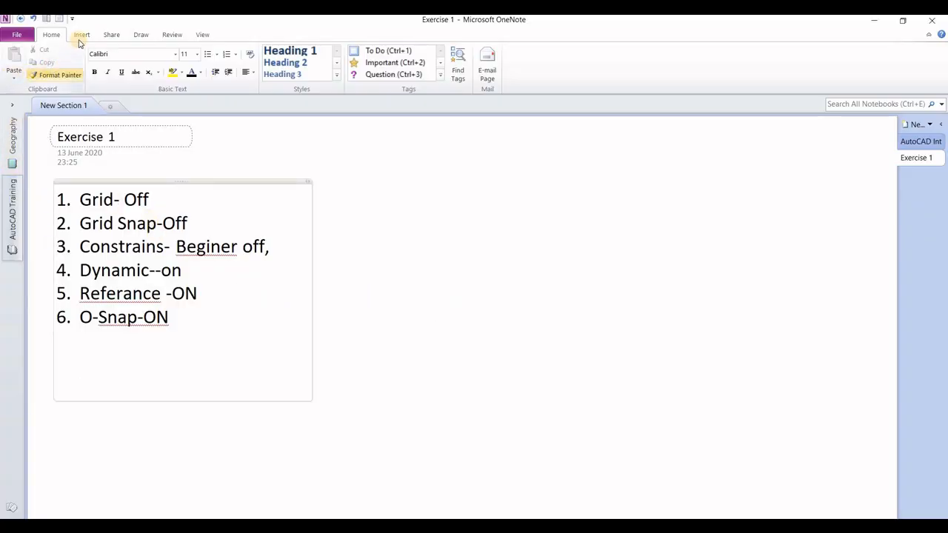
Add a size 24 note beside the numbered list, headed "Properties" with the first line "1.Right Click".
click(437, 188)
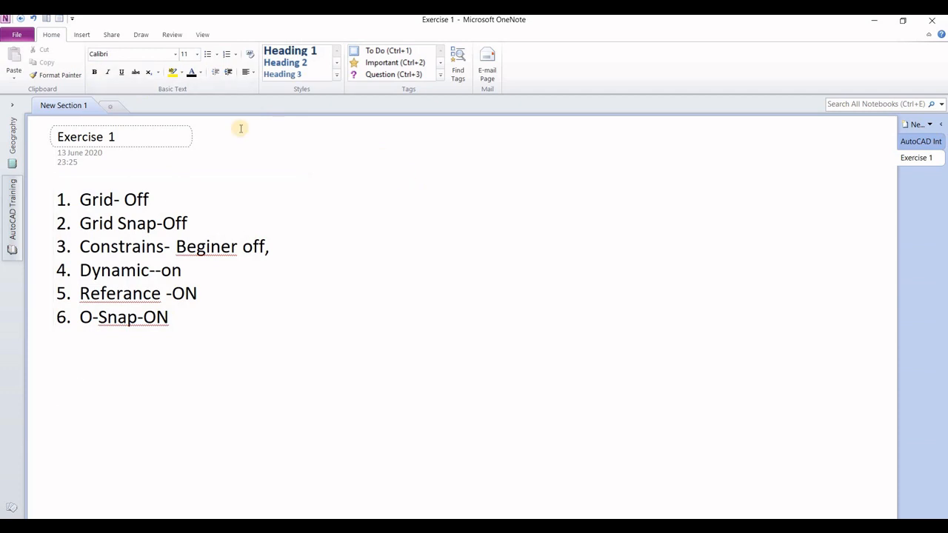
click(197, 54)
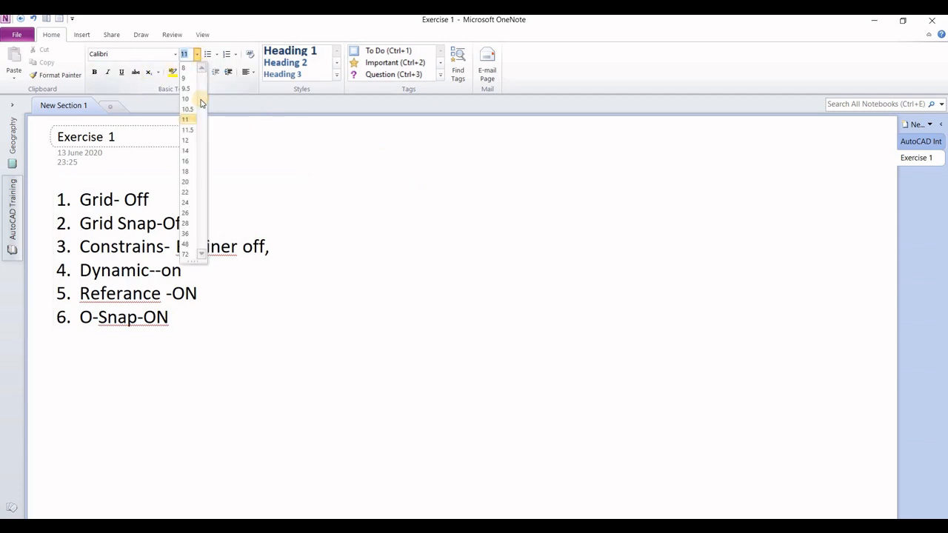
click(188, 202)
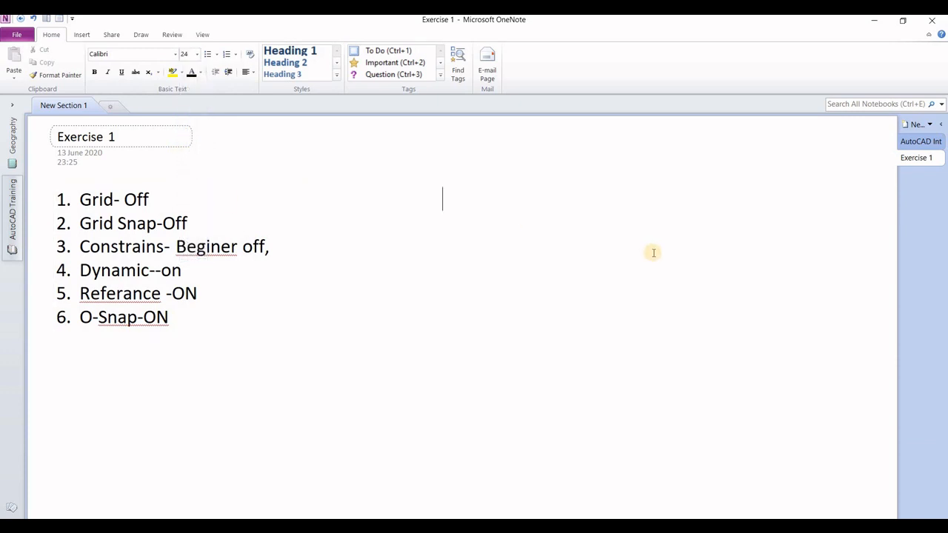
text(Properties)
key(Return)
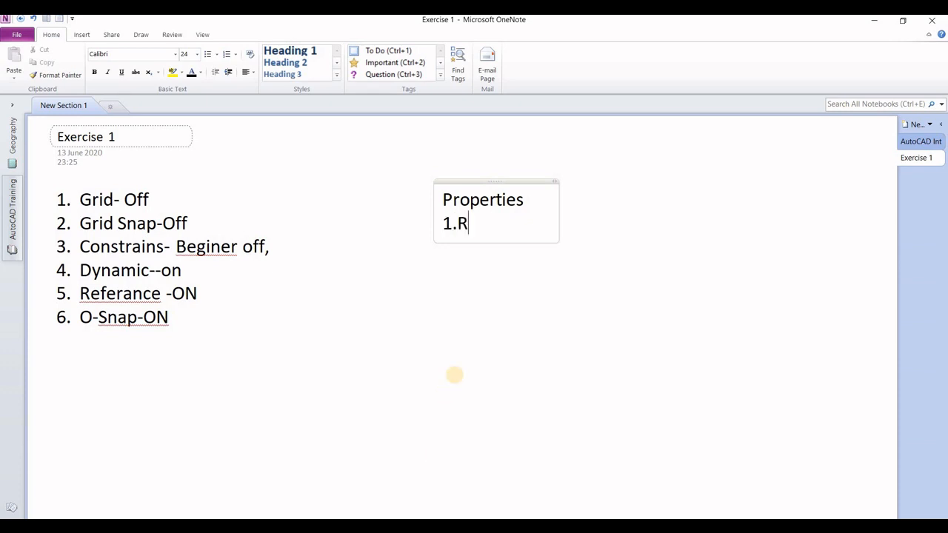
text(ght Click)
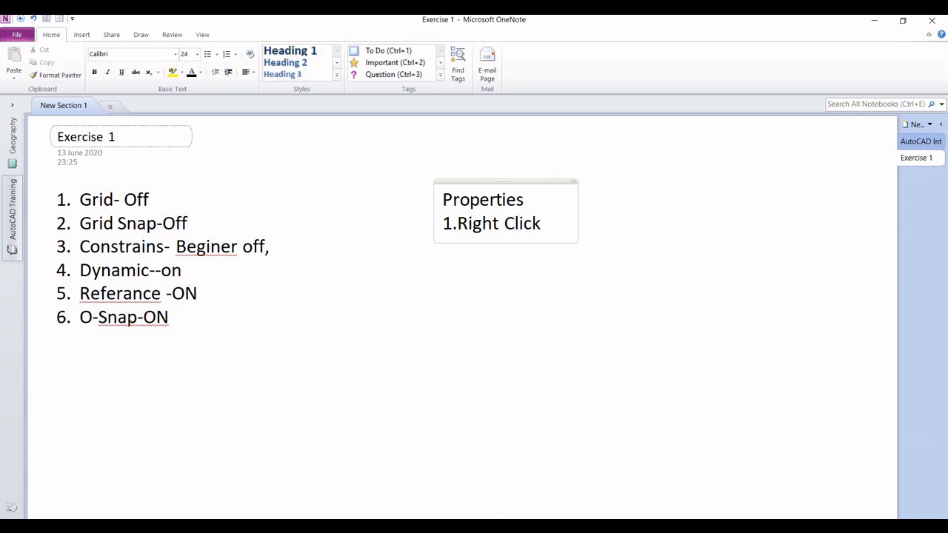
Switch to AutoCAD, reselect the (9,9) label, open its full properties through the object's context options, and close the palette.
click(419, 526)
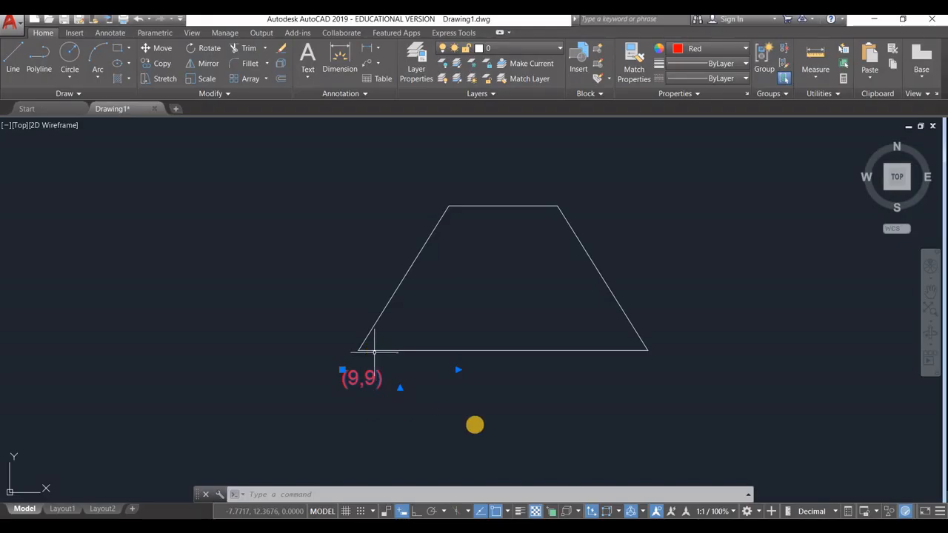
click(518, 426)
key(Escape)
key(Escape)
key(Escape)
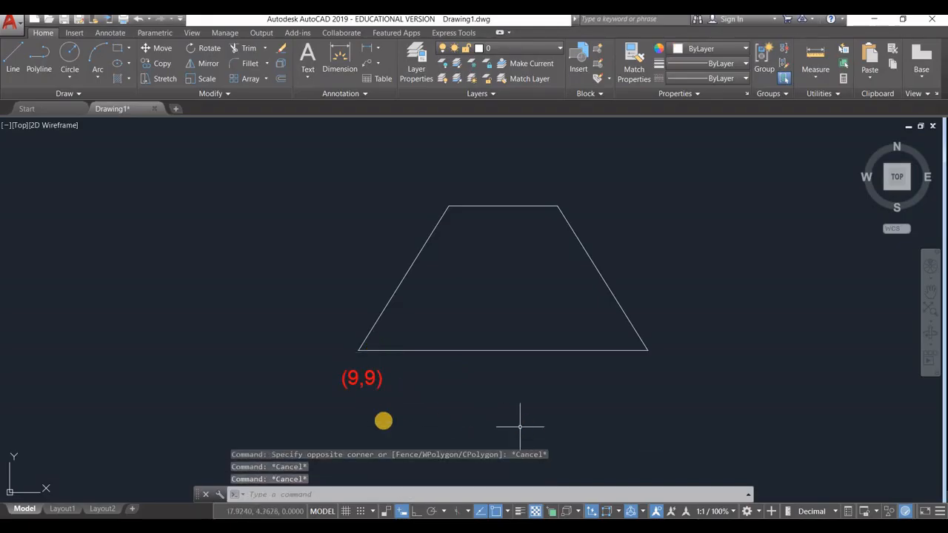
click(342, 379)
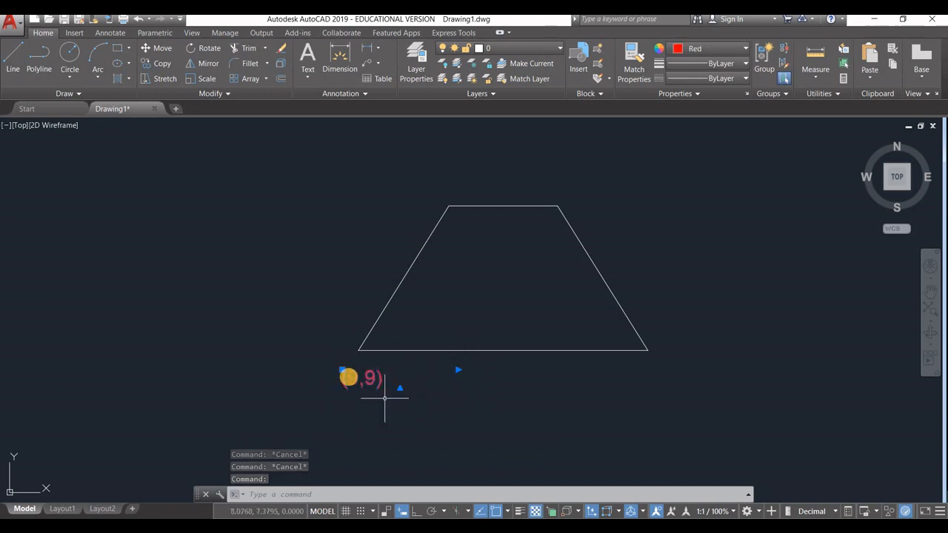
right_click(342, 376)
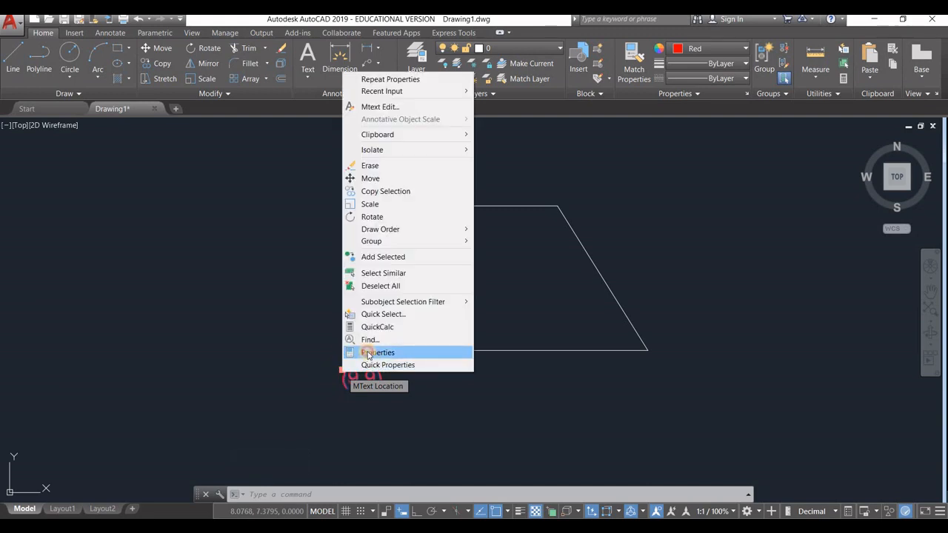
click(368, 353)
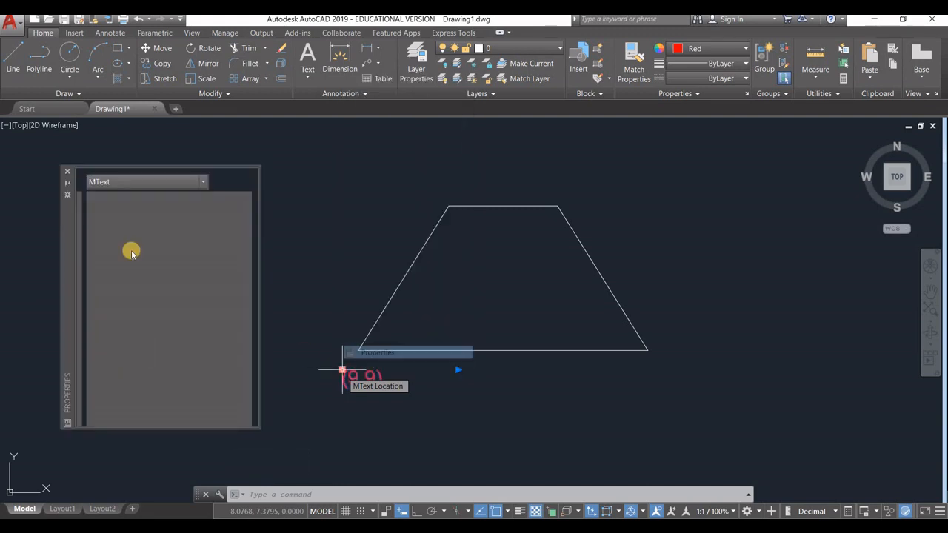
click(68, 172)
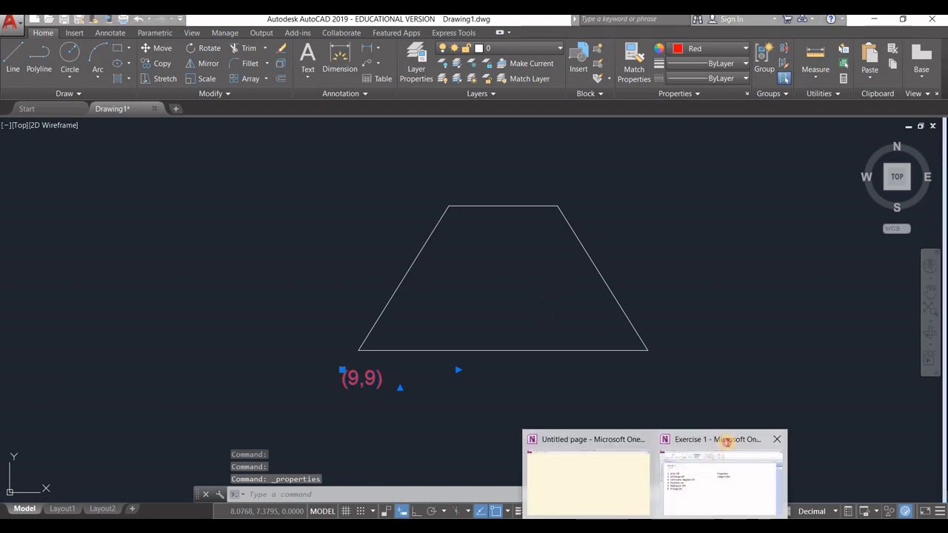
Switch to the Exercise 1 page in OneNote and add "2.Interface" below the first line of the Properties note.
click(728, 442)
key(Return)
text(2)
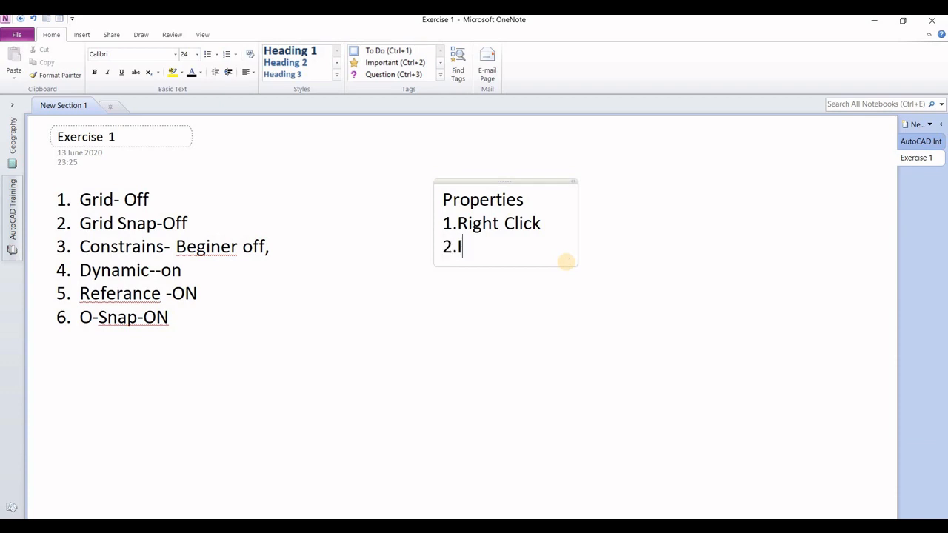
text(.Interface)
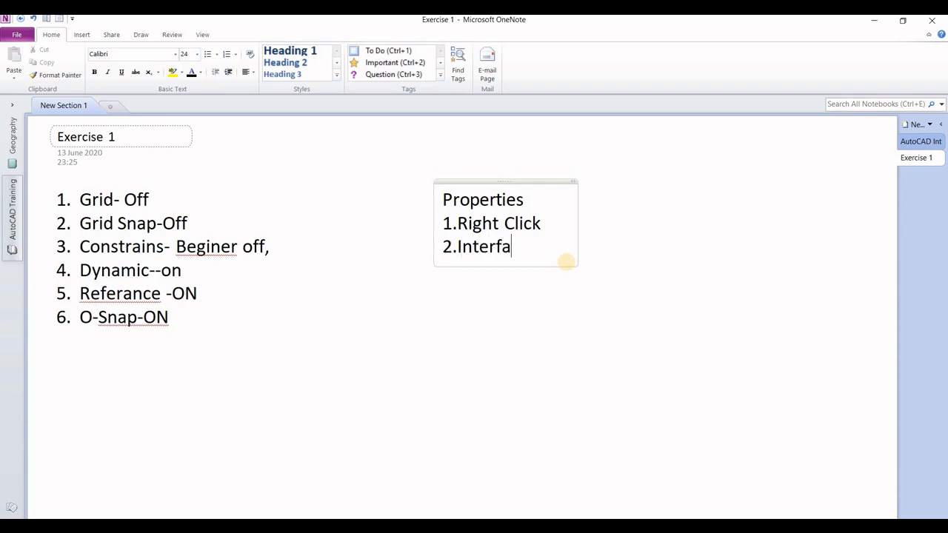
Switch to AutoCAD, view the (9,9) label's properties using the ribbon's properties launcher, and close the palette.
click(383, 513)
key(Escape)
key(Escape)
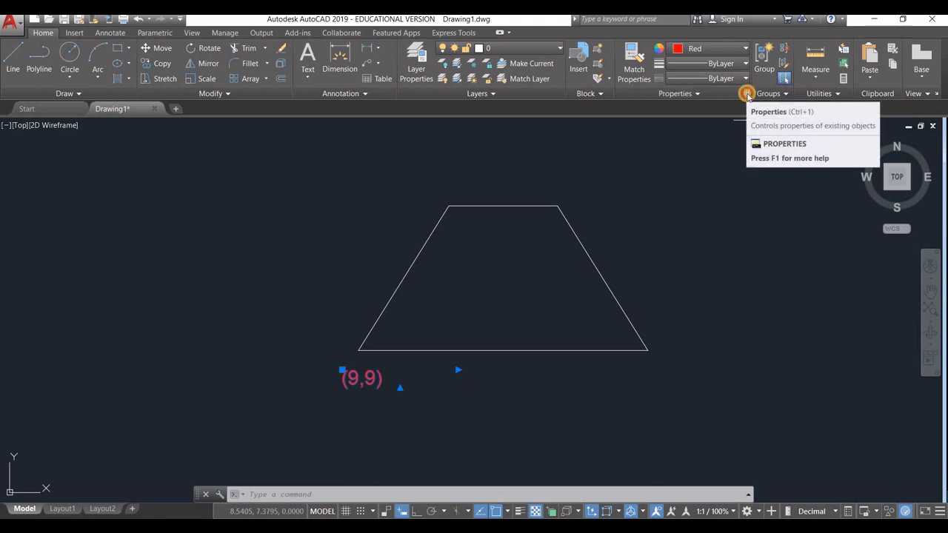
click(747, 94)
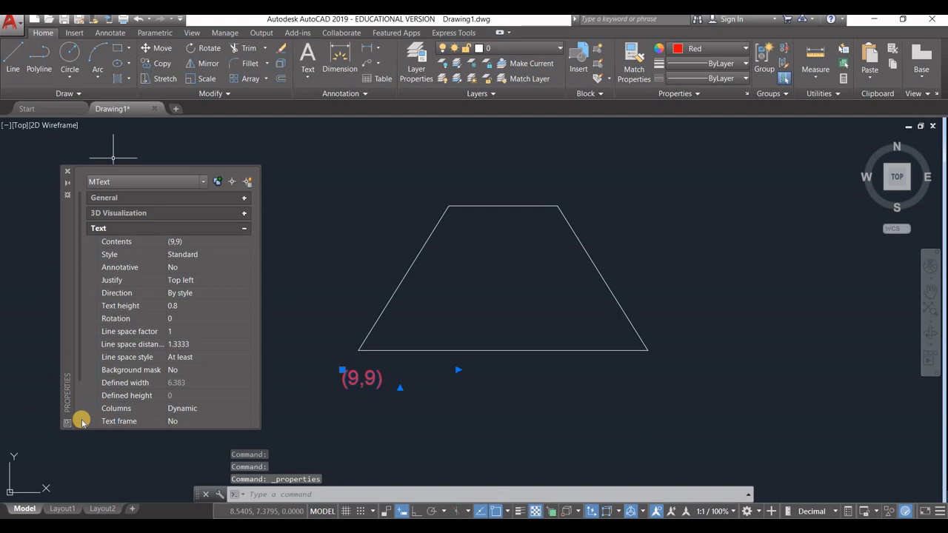
click(66, 171)
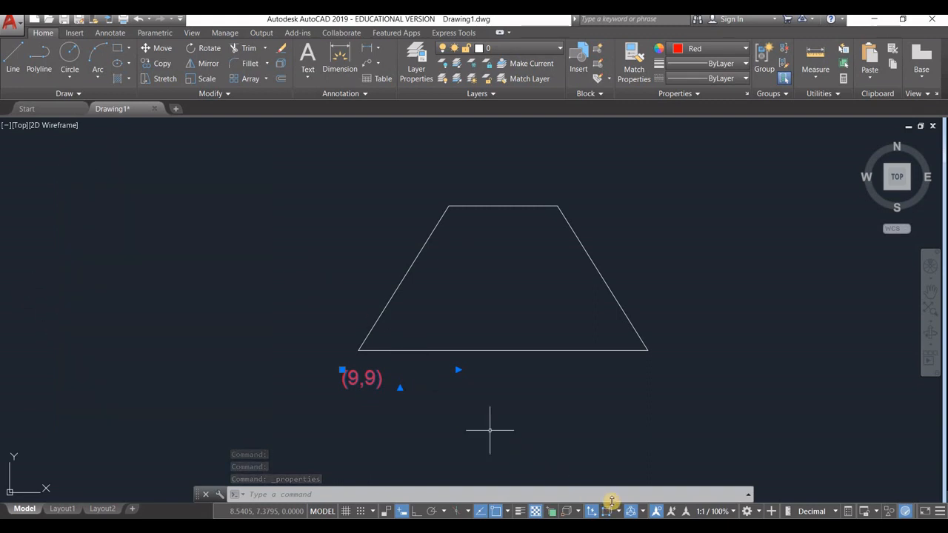
Switch to the Exercise 1 page in OneNote, add "3.Type" to the Properties note, and leave the note.
click(650, 527)
click(693, 445)
key(Return)
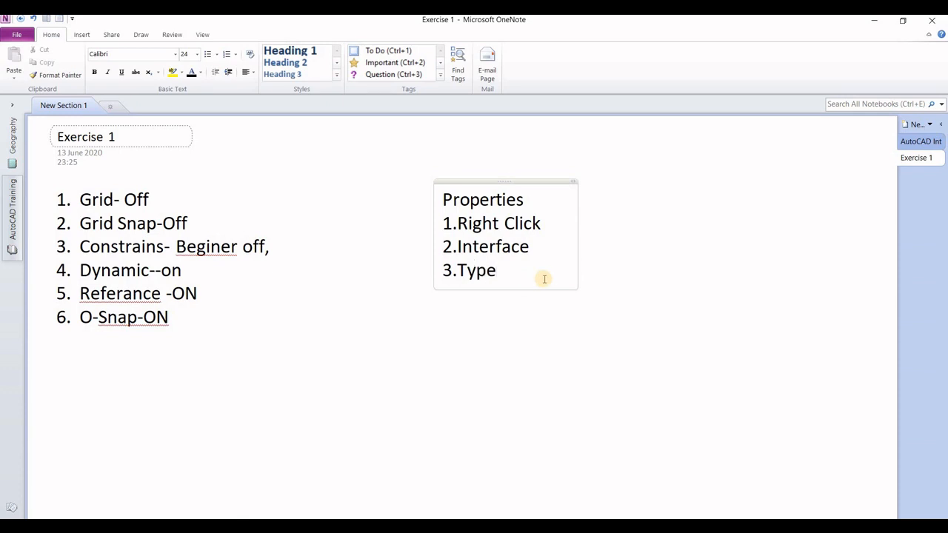
click(559, 352)
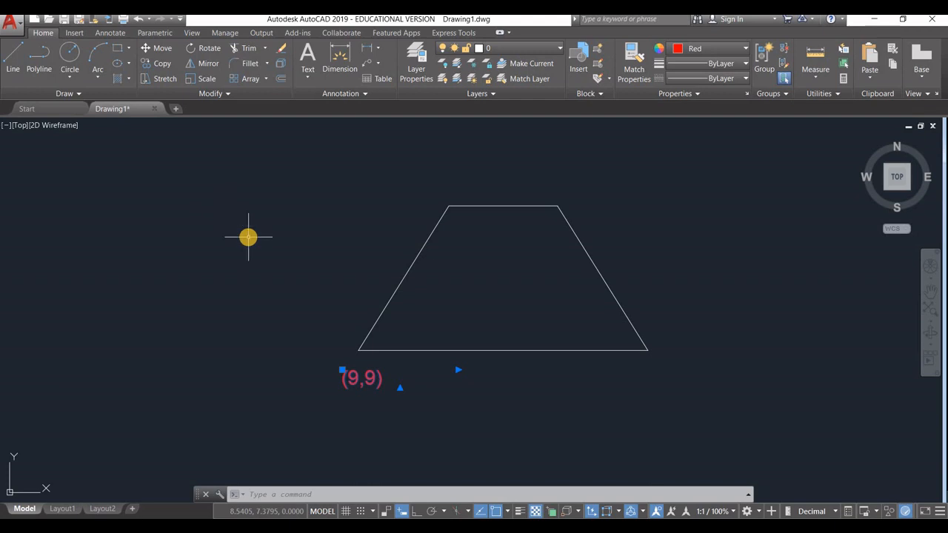
In AutoCAD, view the (9,9) label's properties with the PROPERTIES command, close the palette and clear the selection.
key(Escape)
key(Escape)
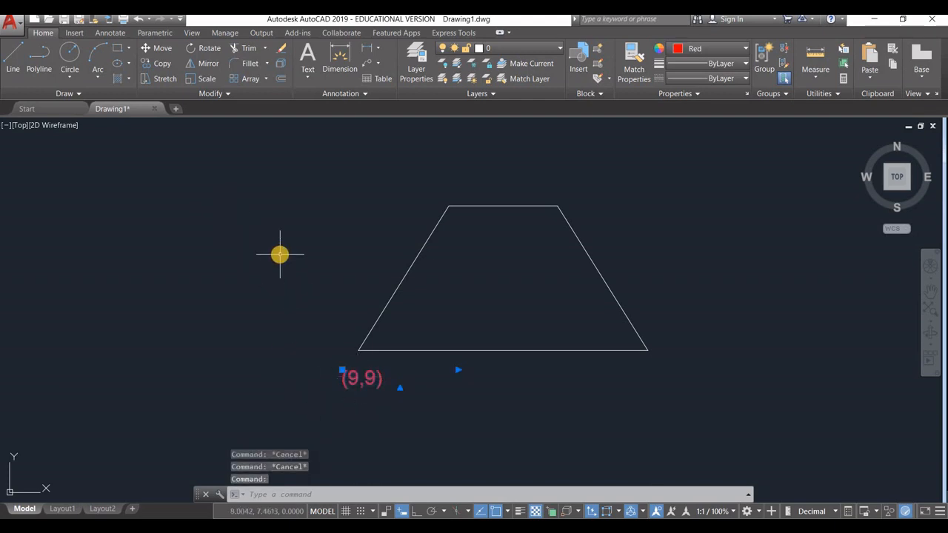
text(prop)
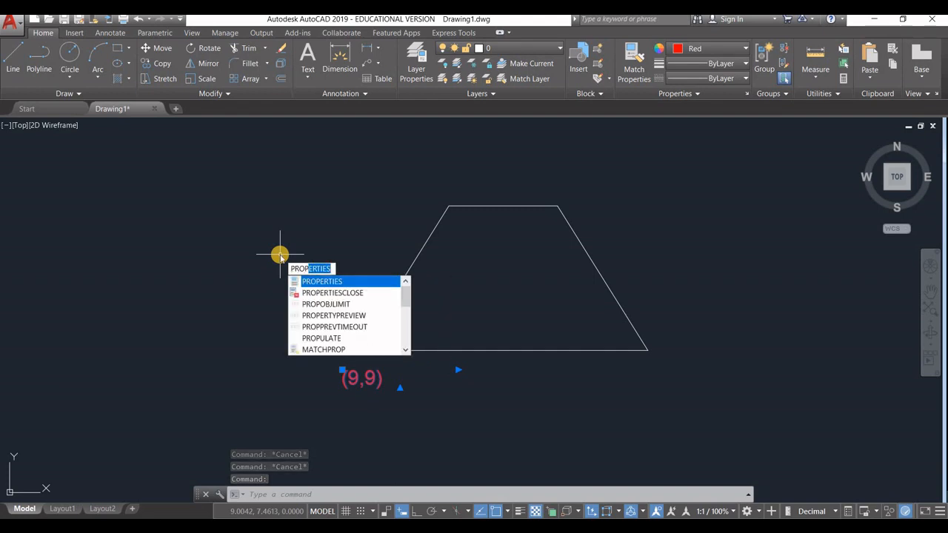
click(319, 282)
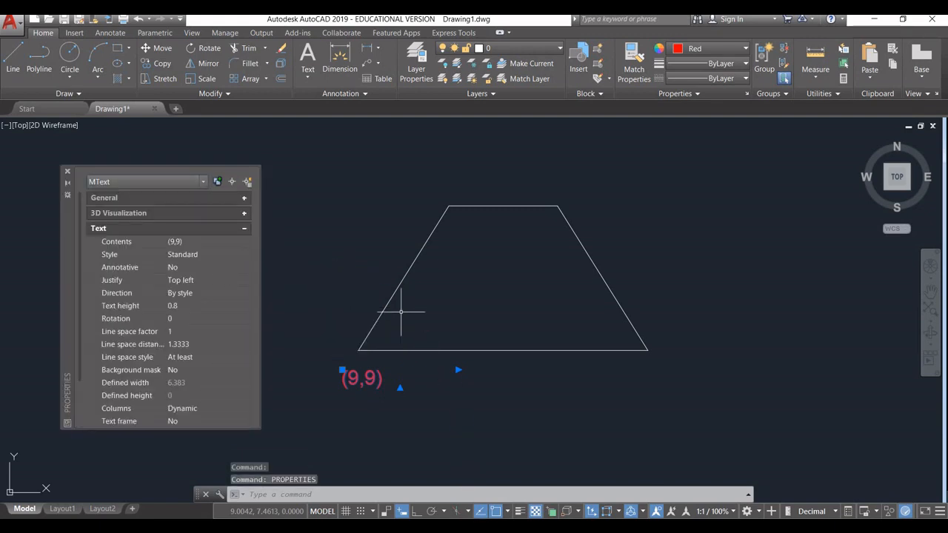
click(370, 527)
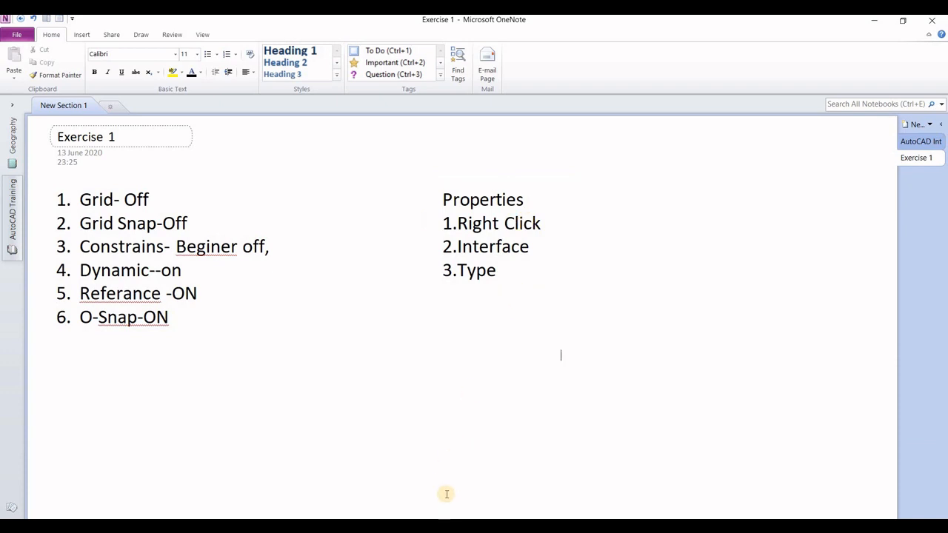
click(402, 524)
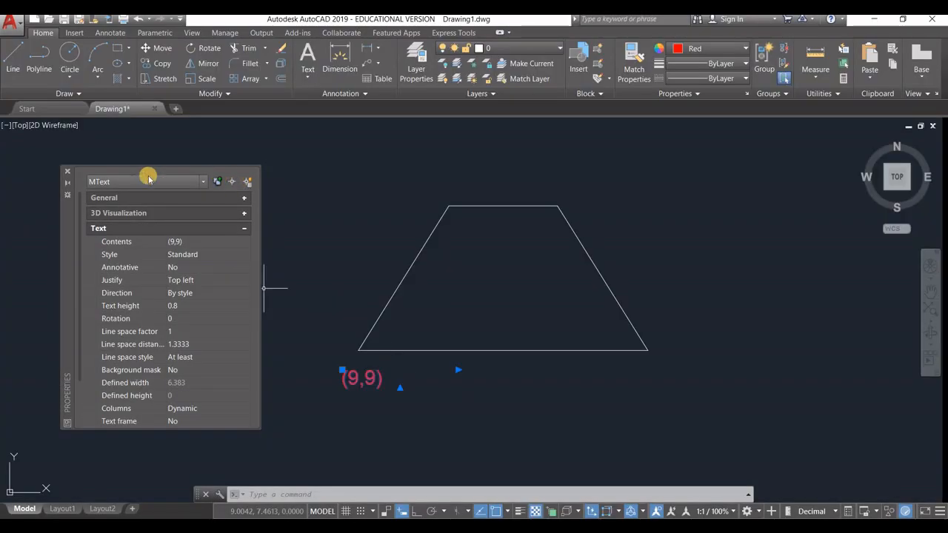
click(64, 174)
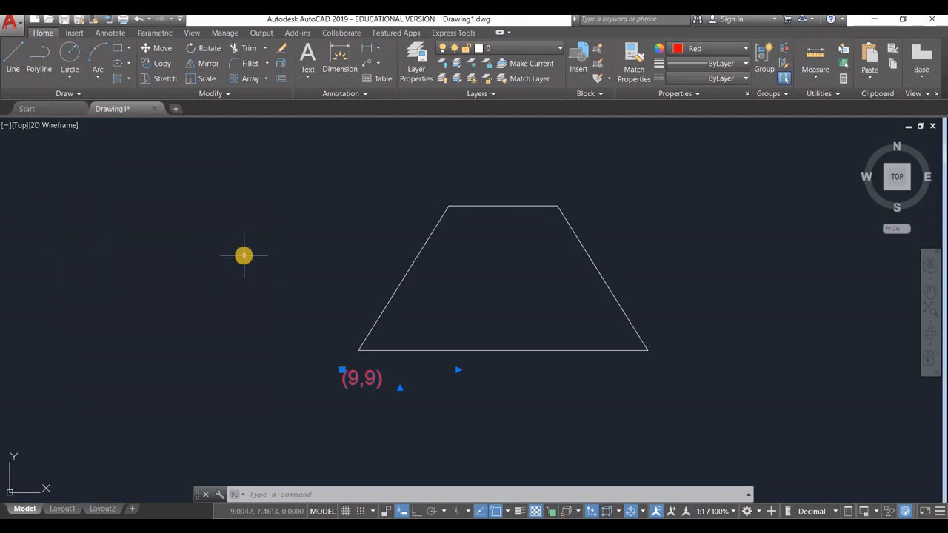
key(Escape)
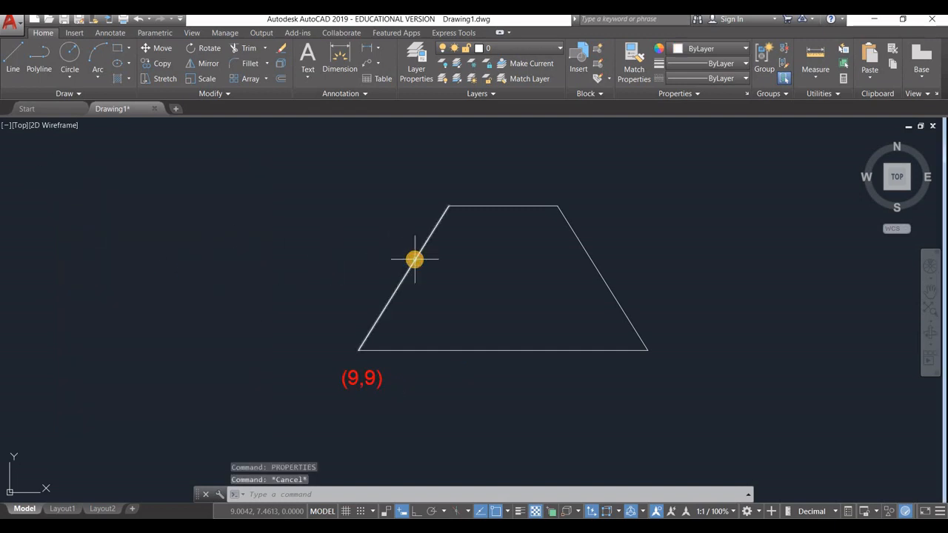
Examine the trapezoid's left slanted line in the properties palette, checking its start and end coordinates, deltas, length and angle.
click(415, 259)
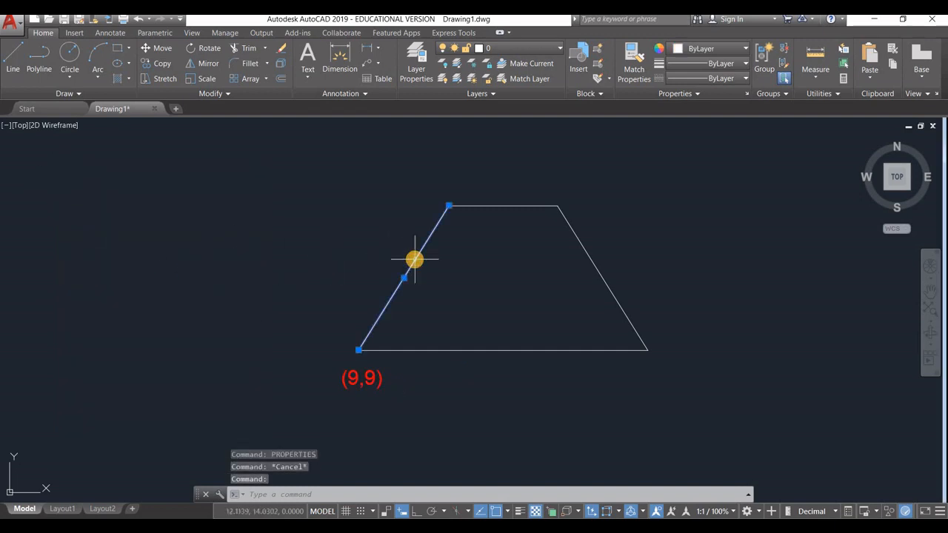
click(746, 94)
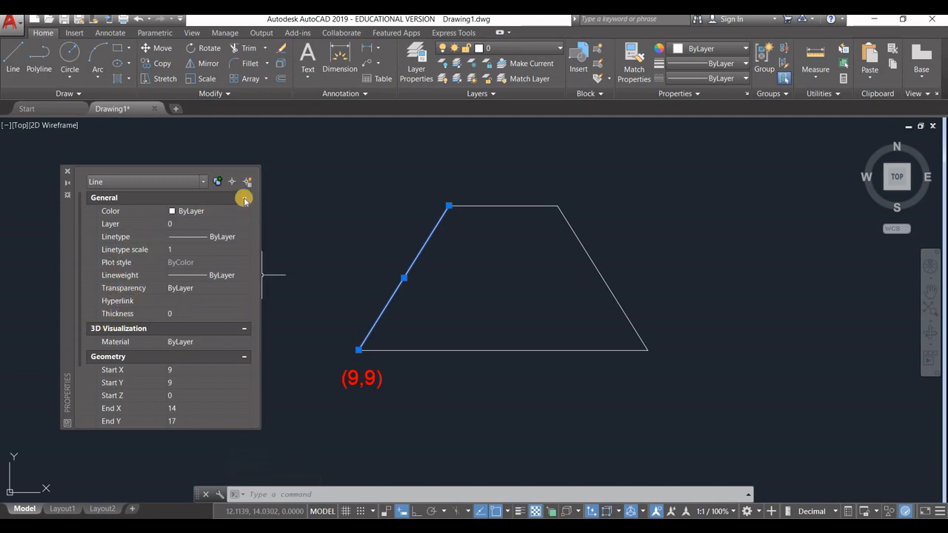
click(122, 200)
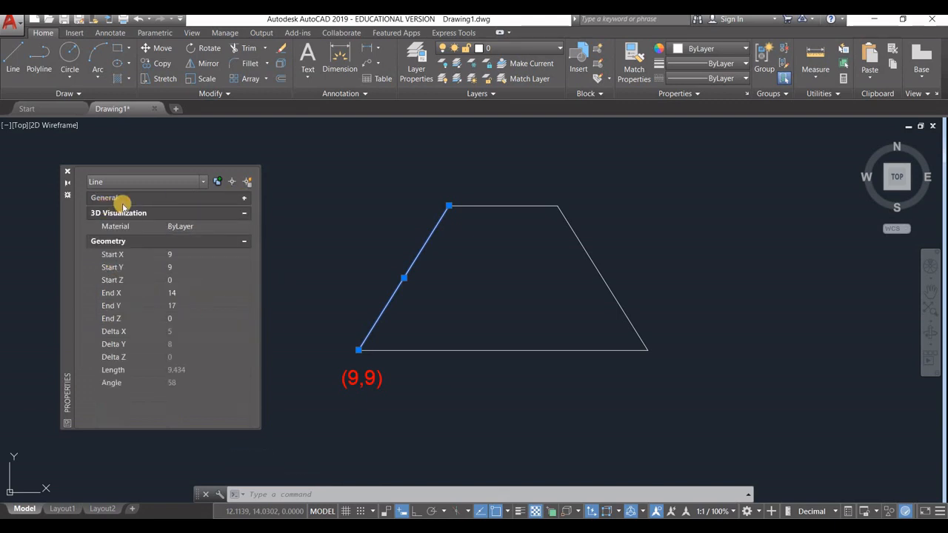
click(244, 214)
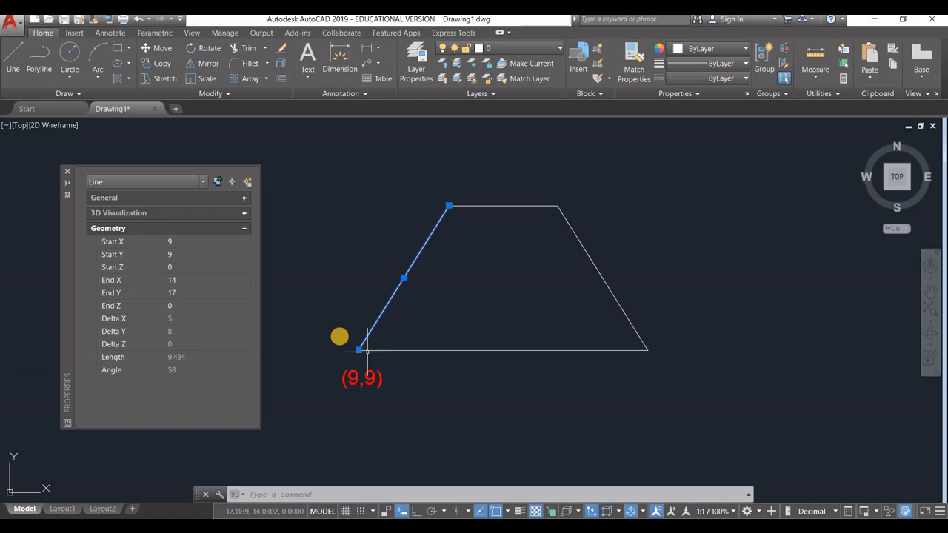
click(174, 252)
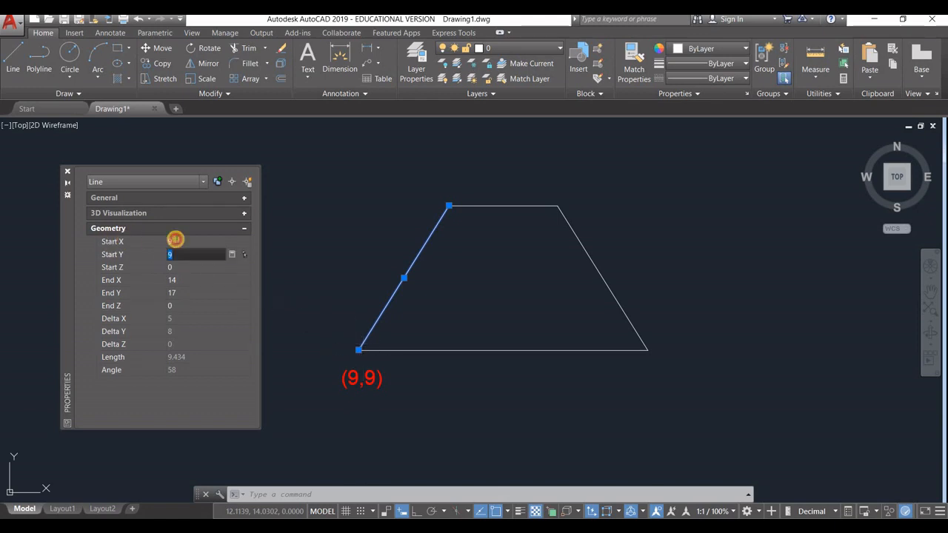
click(175, 240)
click(180, 258)
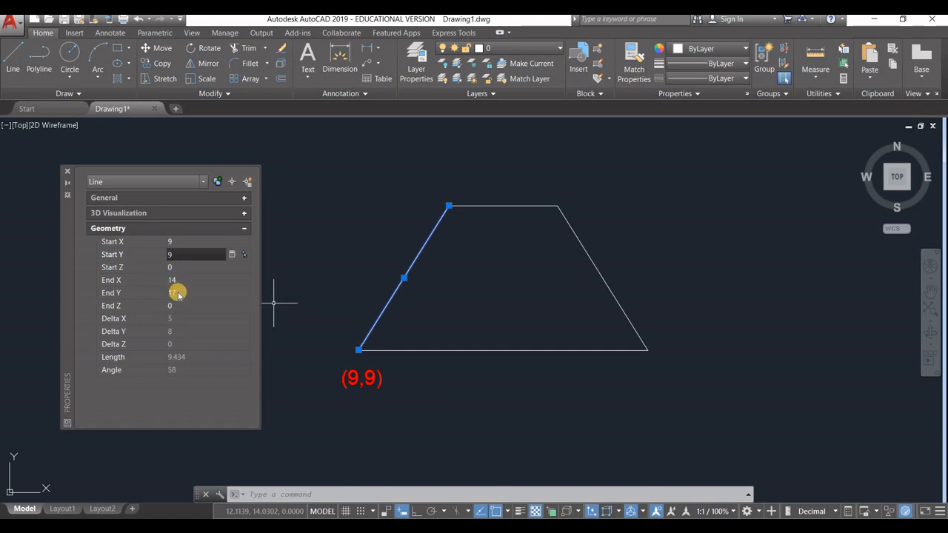
click(179, 359)
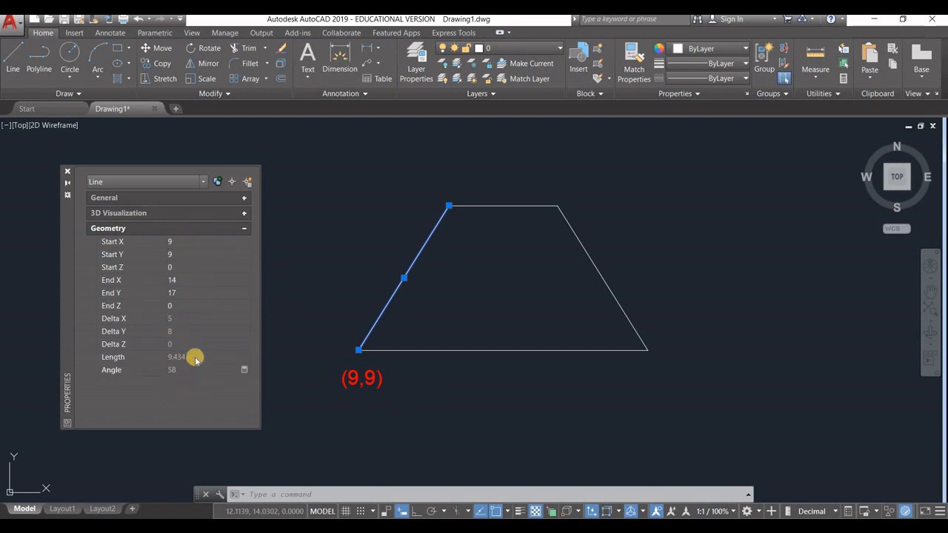
click(174, 322)
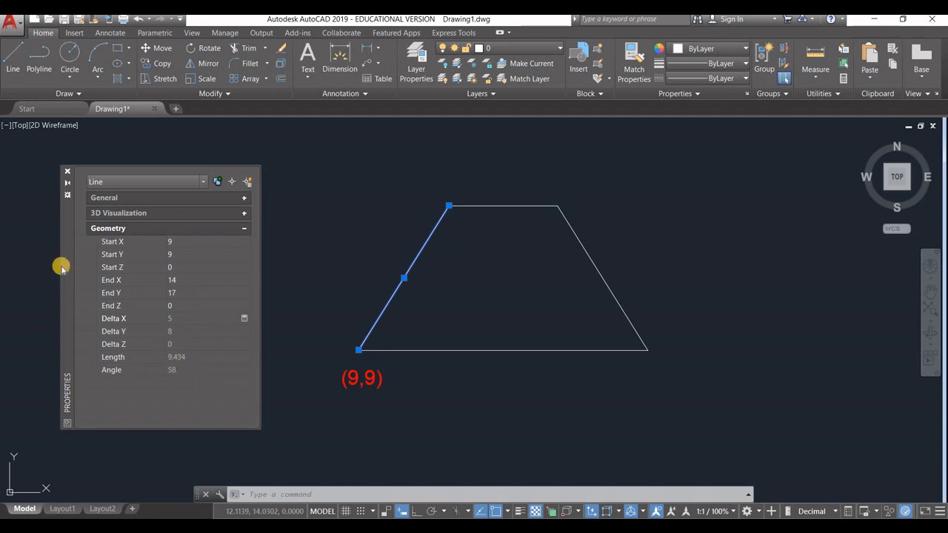
Draw a 10-unit line at about 24° to the right of the trapezoid, and select it to view its properties.
click(13, 62)
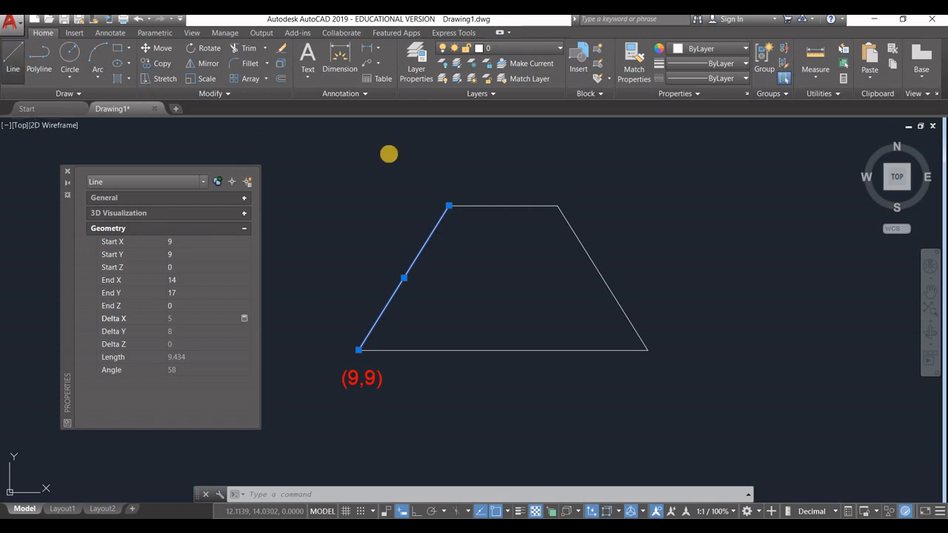
click(664, 271)
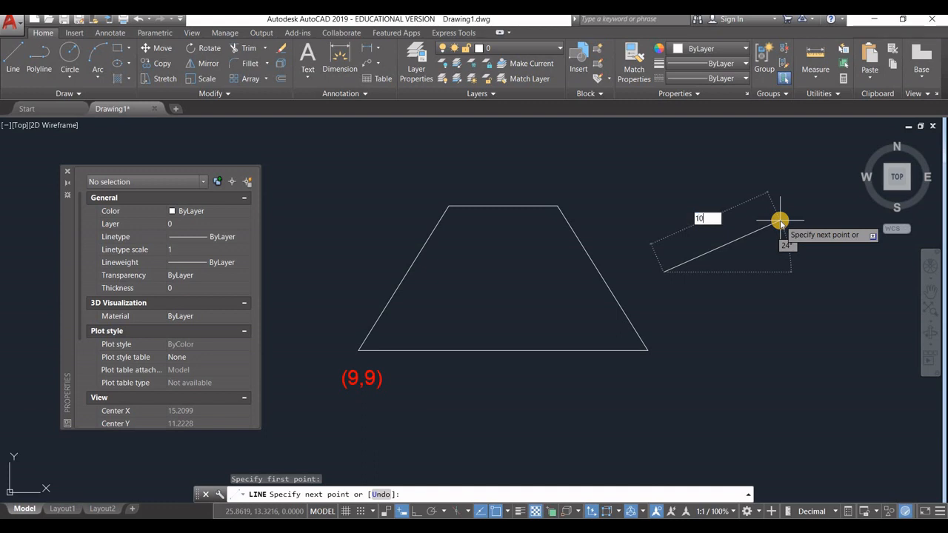
text(10)
key(Return)
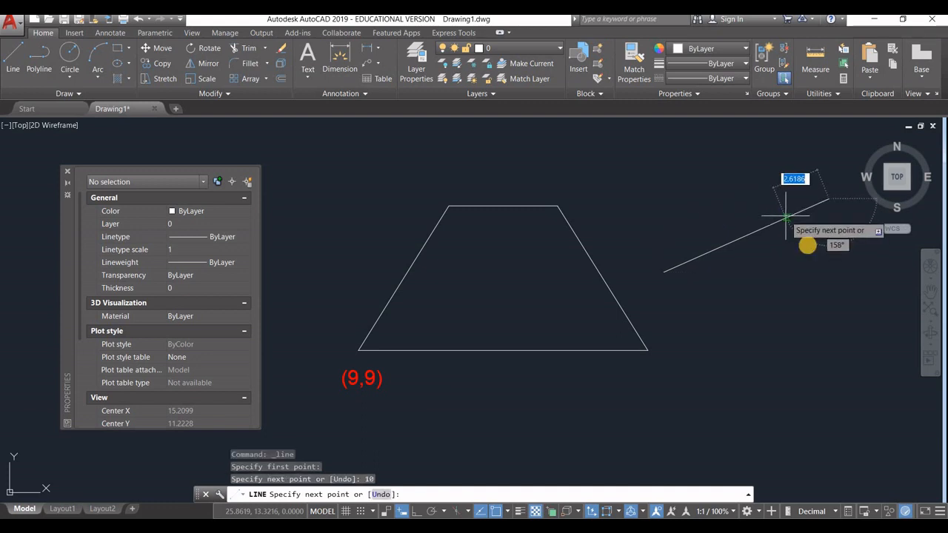
key(Escape)
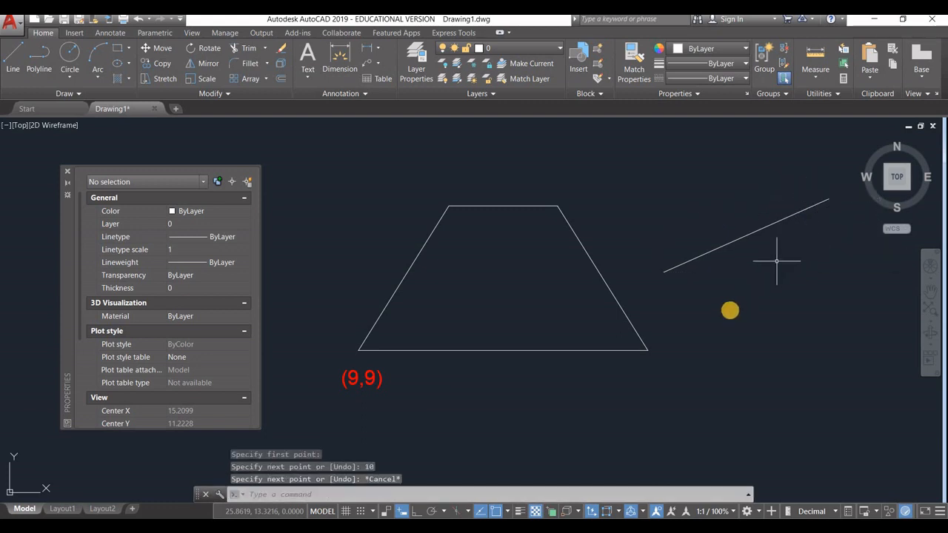
click(743, 237)
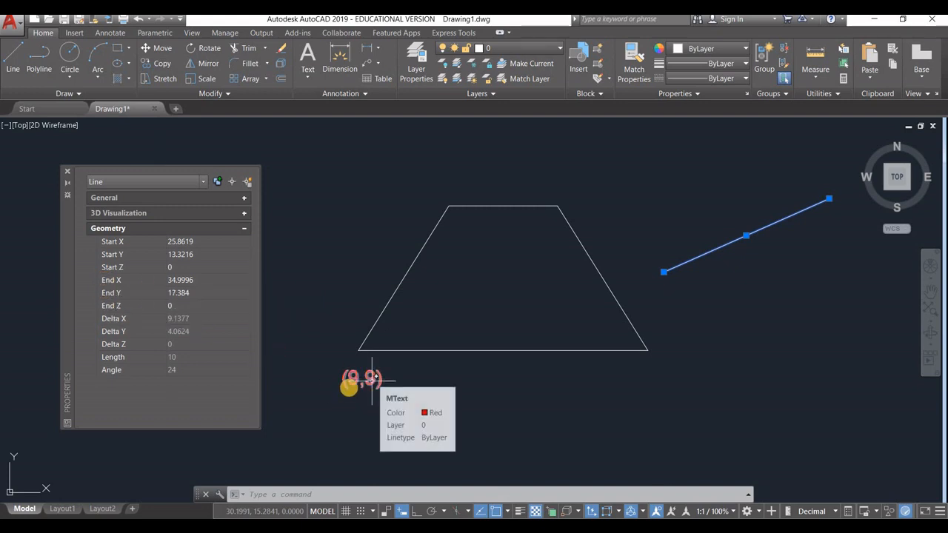
Move the (9,9) label closer to the trapezoid's lower-left corner, close the properties palette and clear the selection.
click(343, 384)
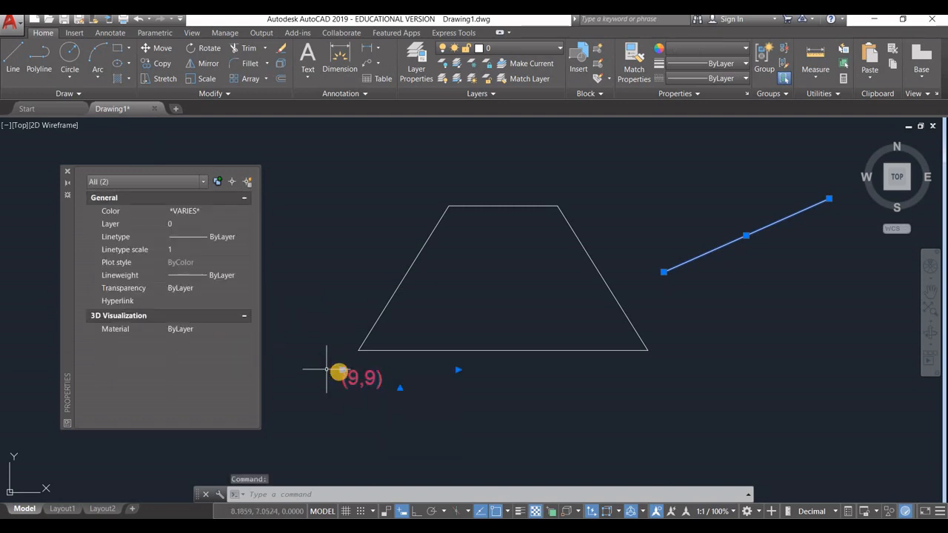
click(340, 370)
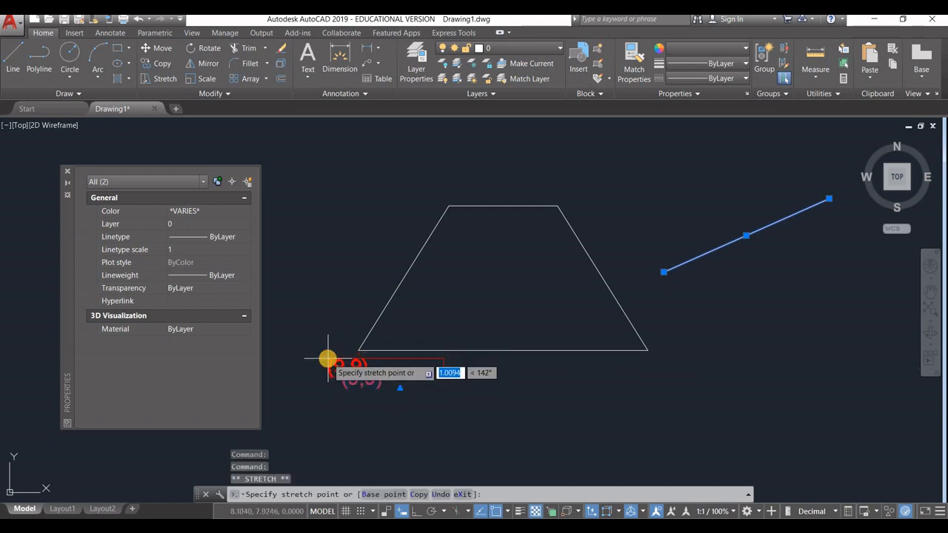
click(327, 359)
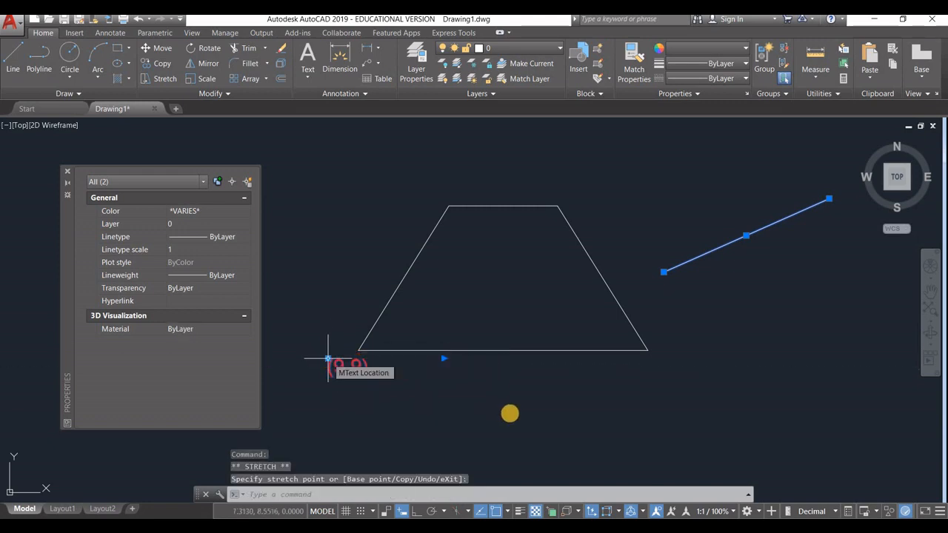
click(521, 413)
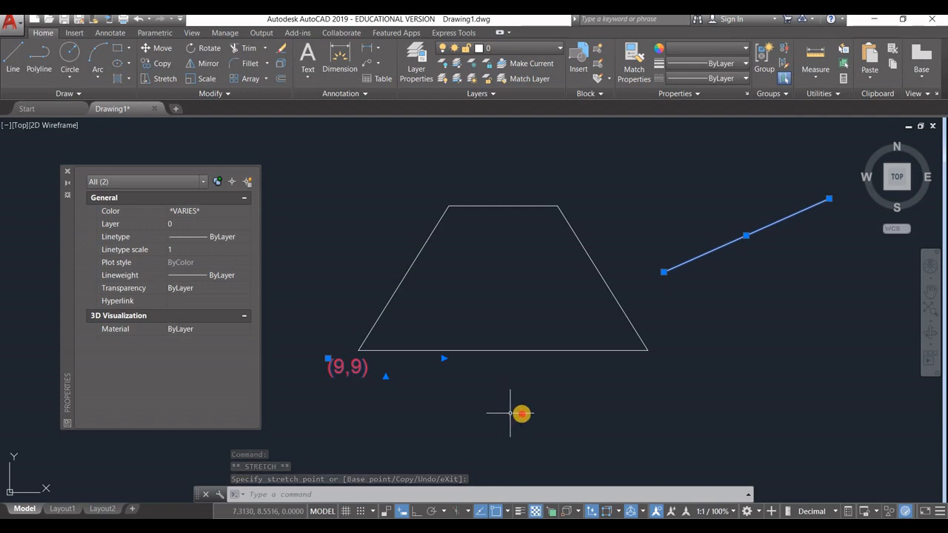
click(65, 173)
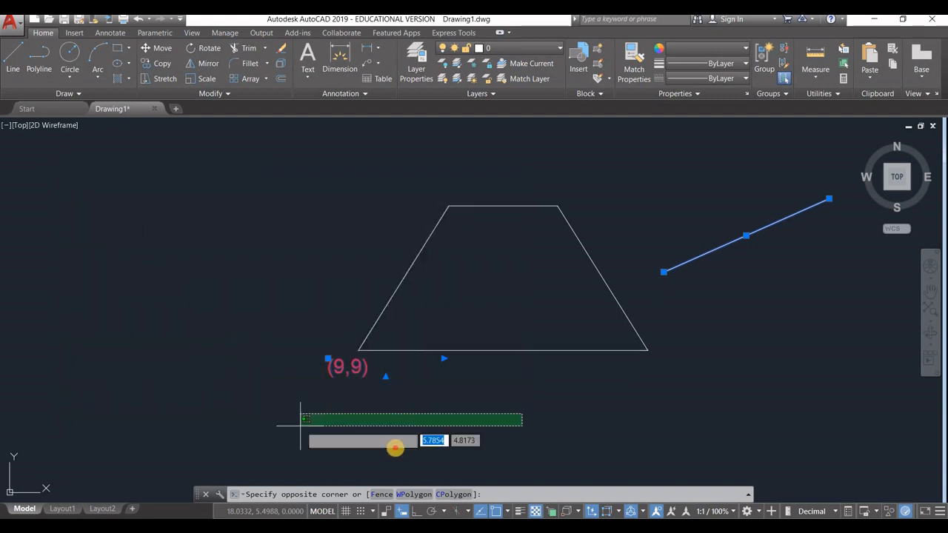
click(425, 420)
key(Escape)
key(Escape)
key(Escape)
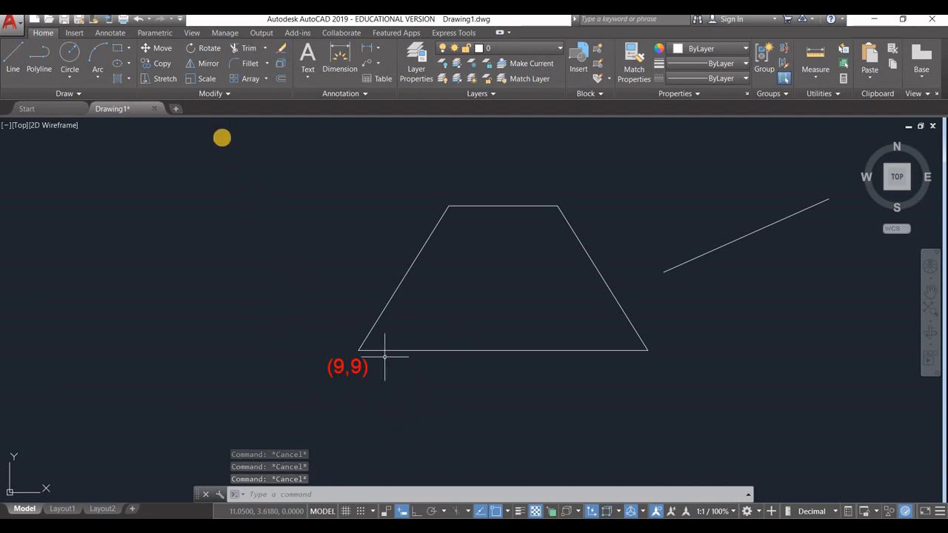
Copy the (9,9) label to the trapezoid's lower-right, upper-right and upper-left corners.
click(152, 65)
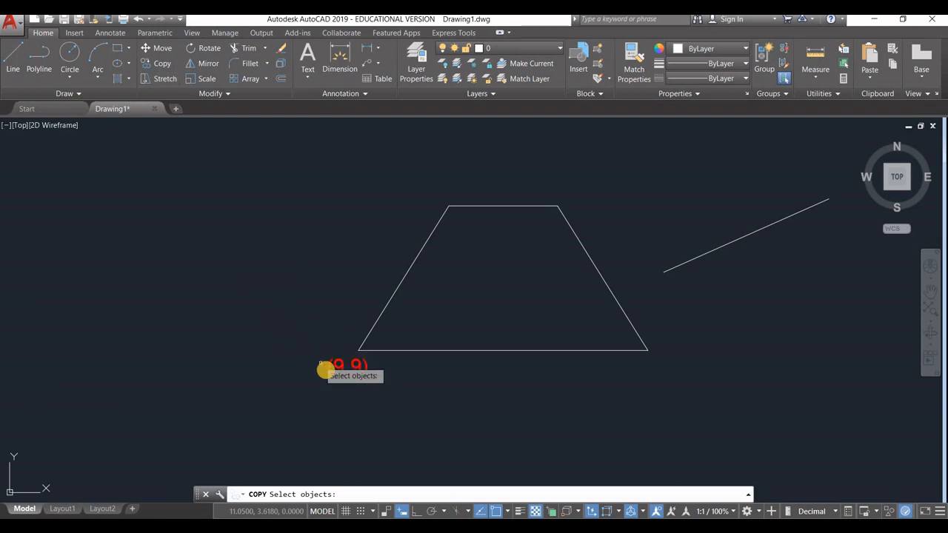
click(313, 389)
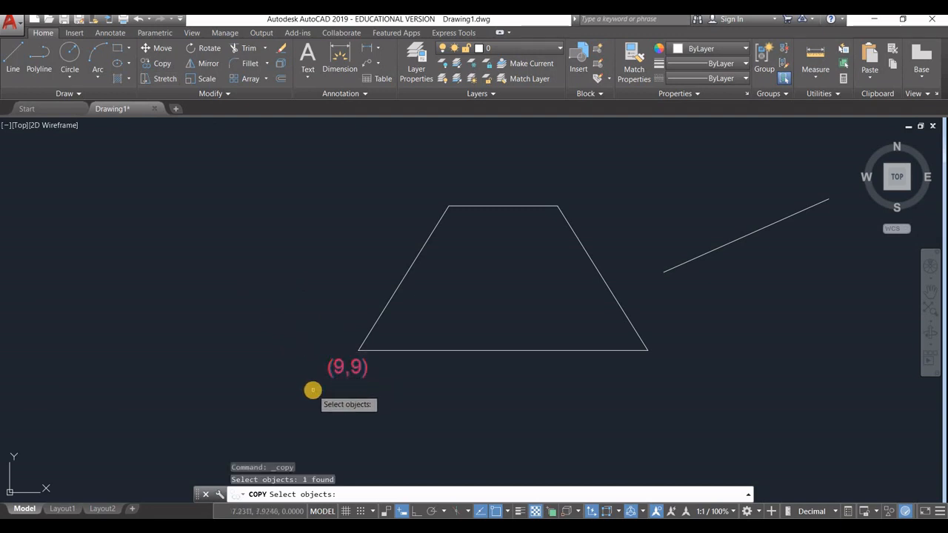
key(Return)
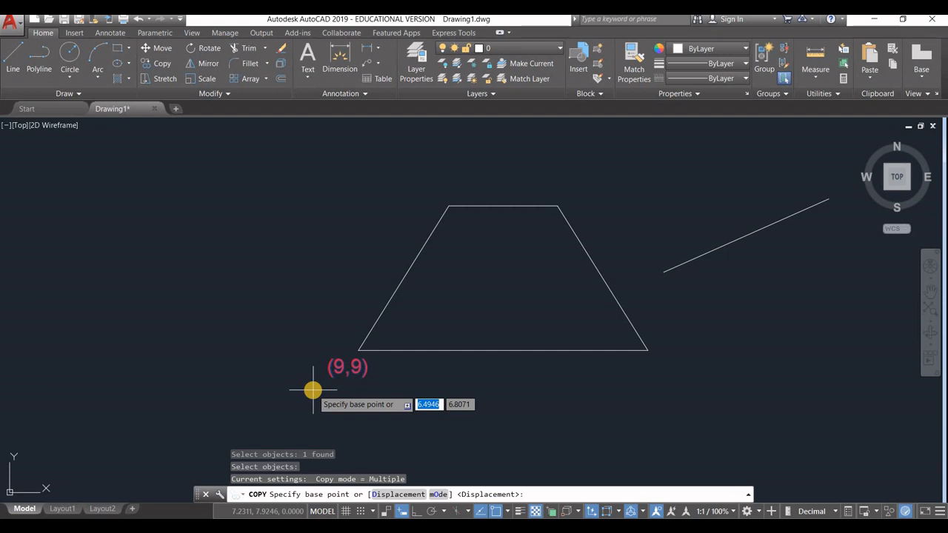
click(350, 392)
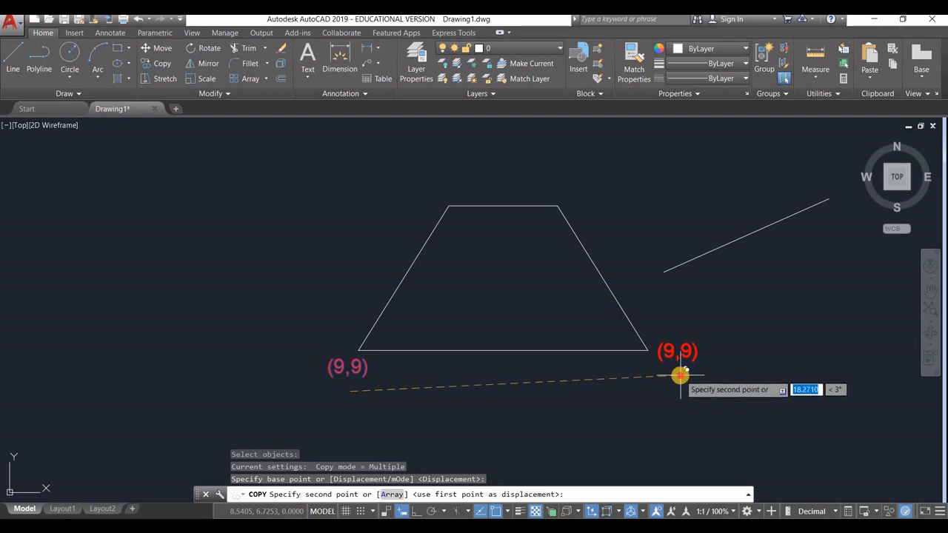
click(679, 377)
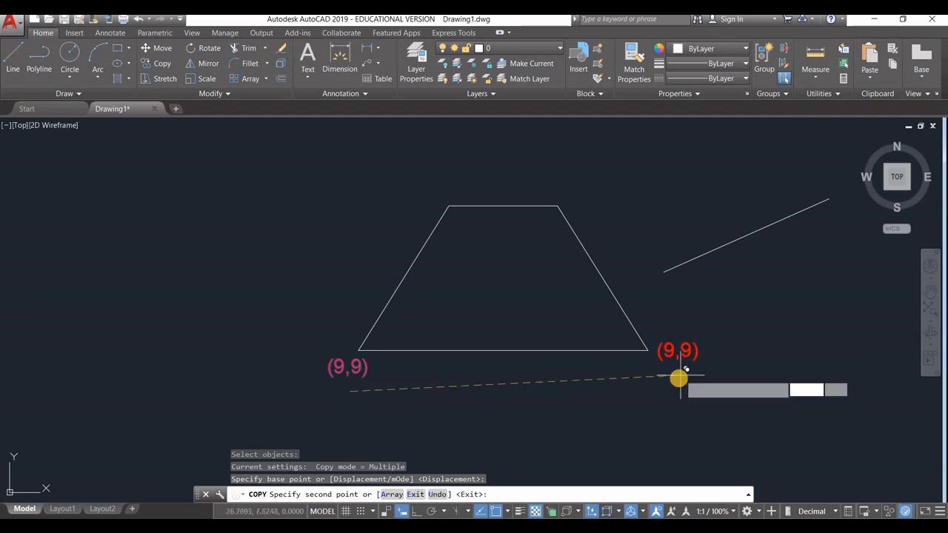
click(584, 214)
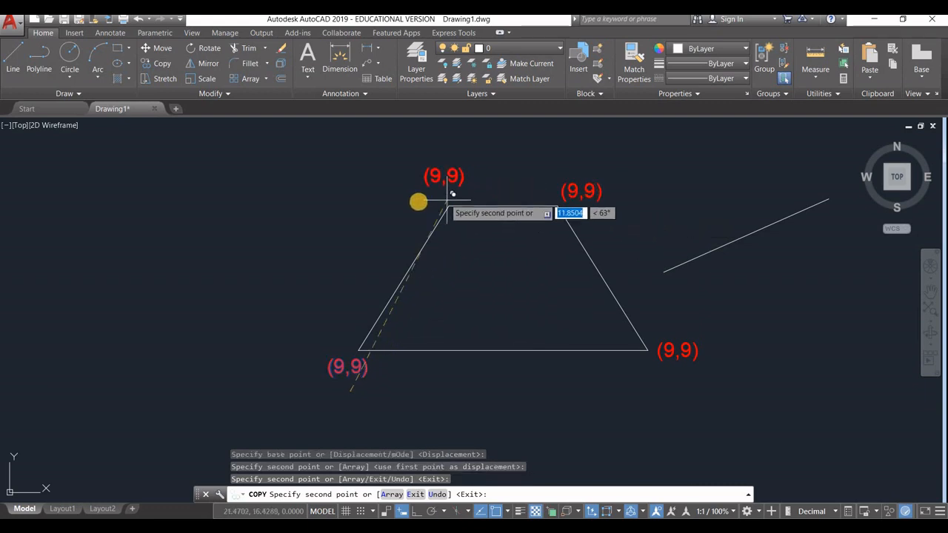
click(417, 213)
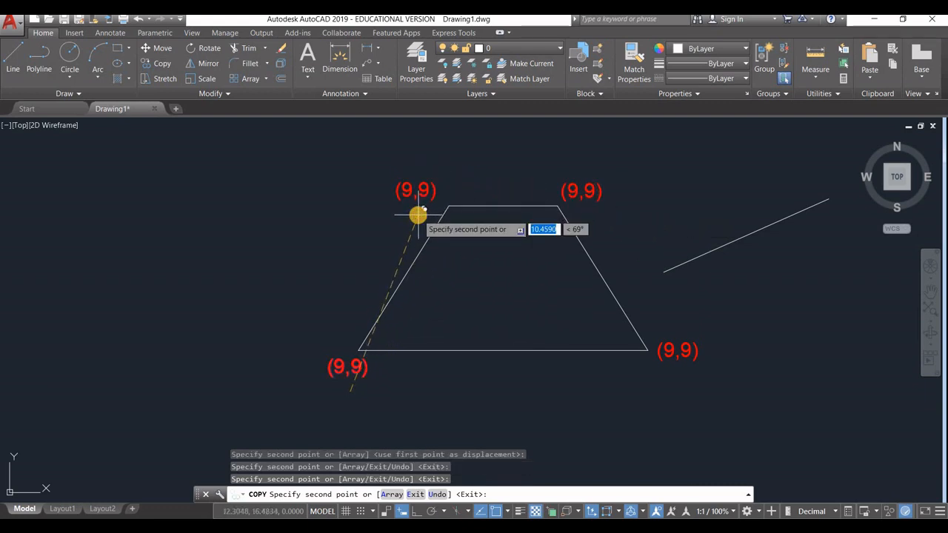
key(Escape)
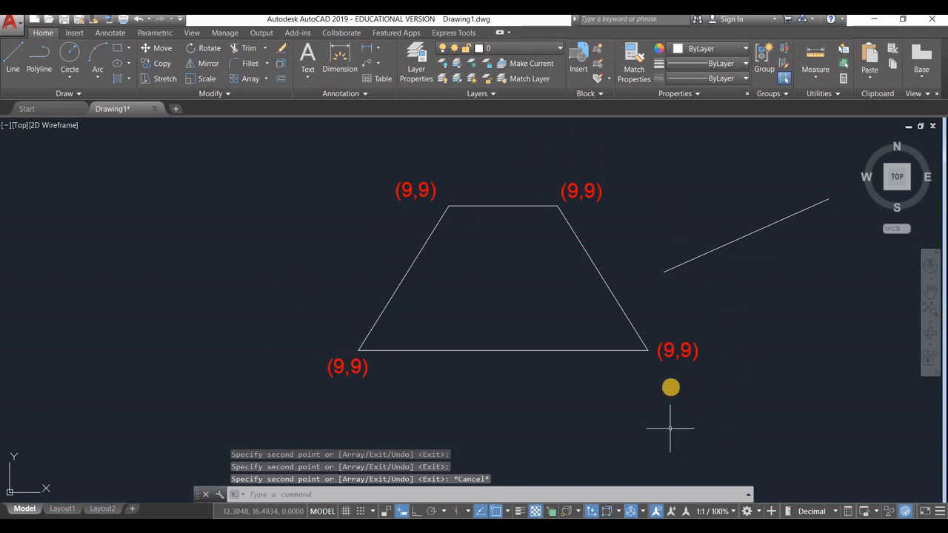
Change the label at the trapezoid's lower-right corner to (25,9).
click(677, 351)
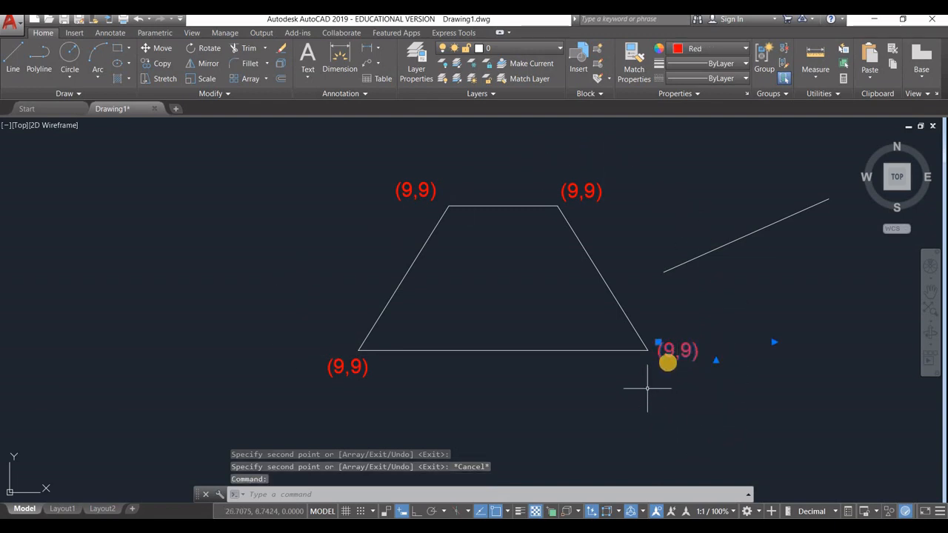
double_click(658, 343)
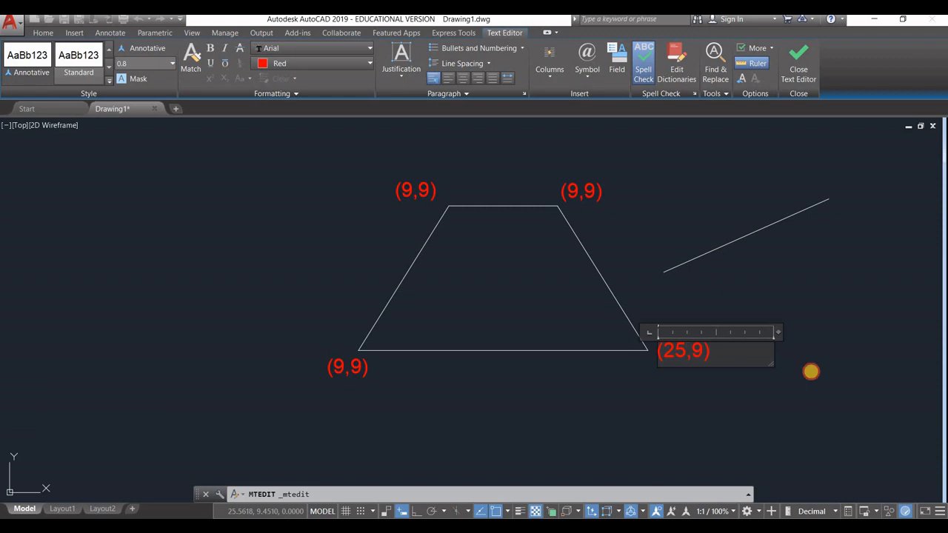
click(811, 372)
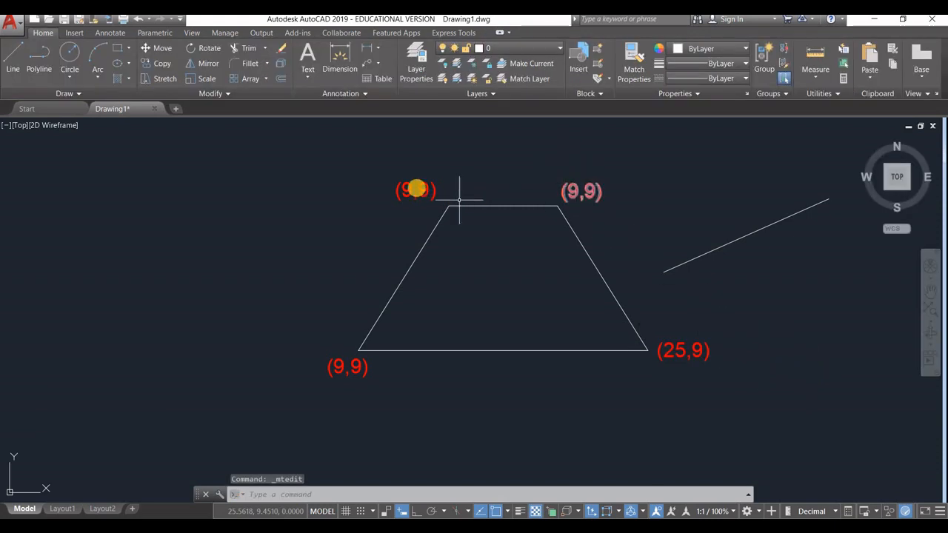
Change the label at the trapezoid's upper-left corner to (12,17).
click(407, 193)
click(397, 182)
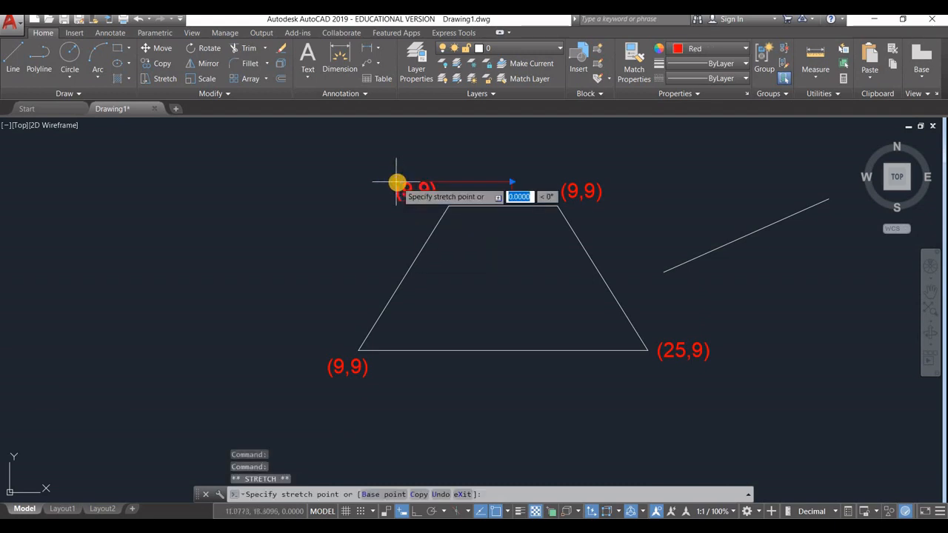
click(397, 182)
double_click(405, 190)
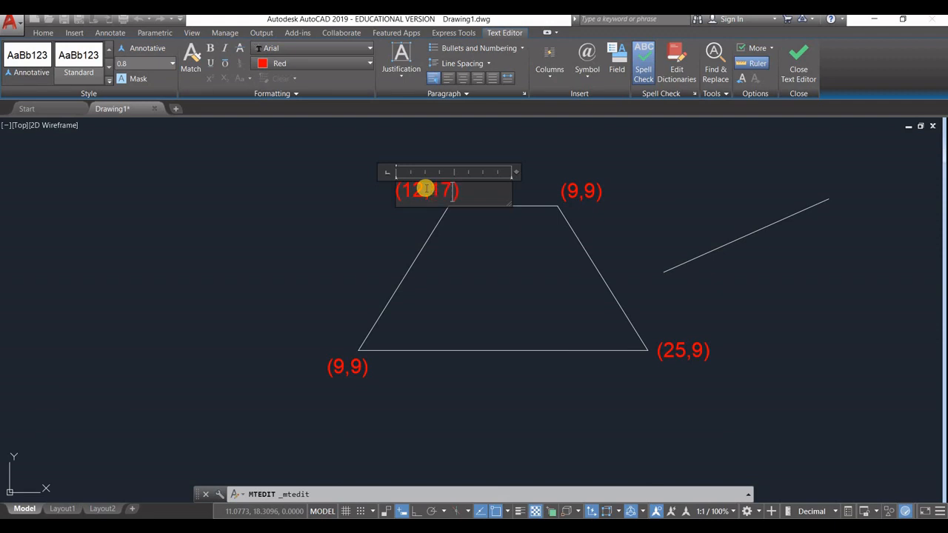
click(546, 190)
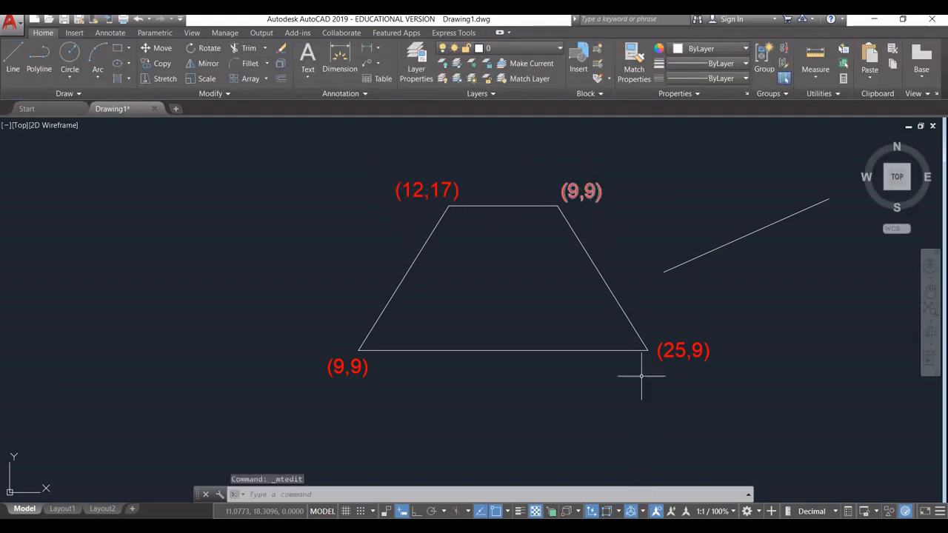
Check the corner coordinates in the reference picture, return to AutoCAD and select the trapezoid's upper-left label.
key(alt+Tab)
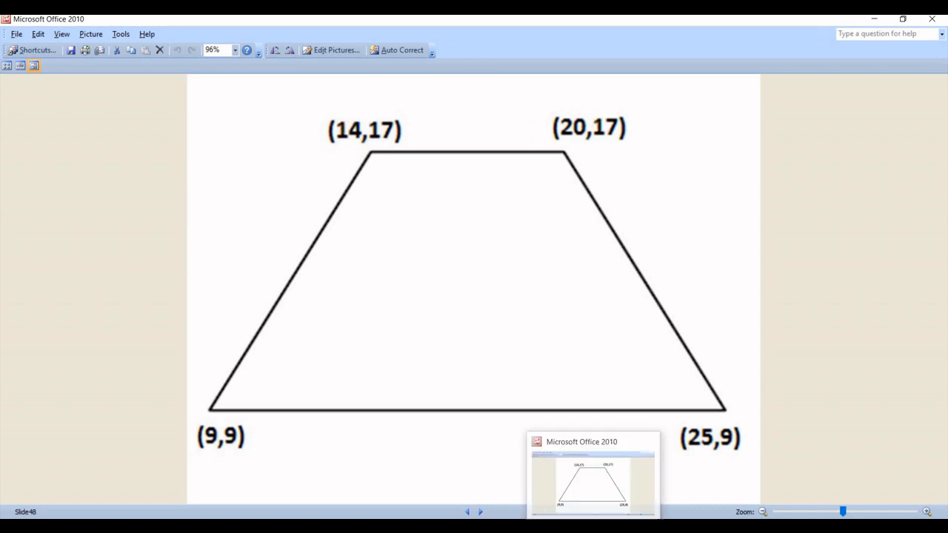
key(alt+Tab)
click(400, 185)
click(397, 182)
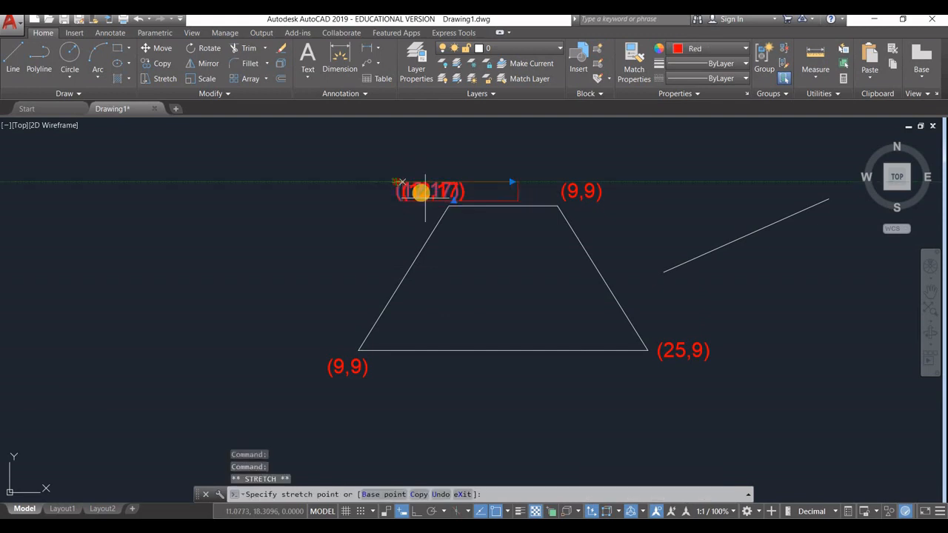
click(399, 185)
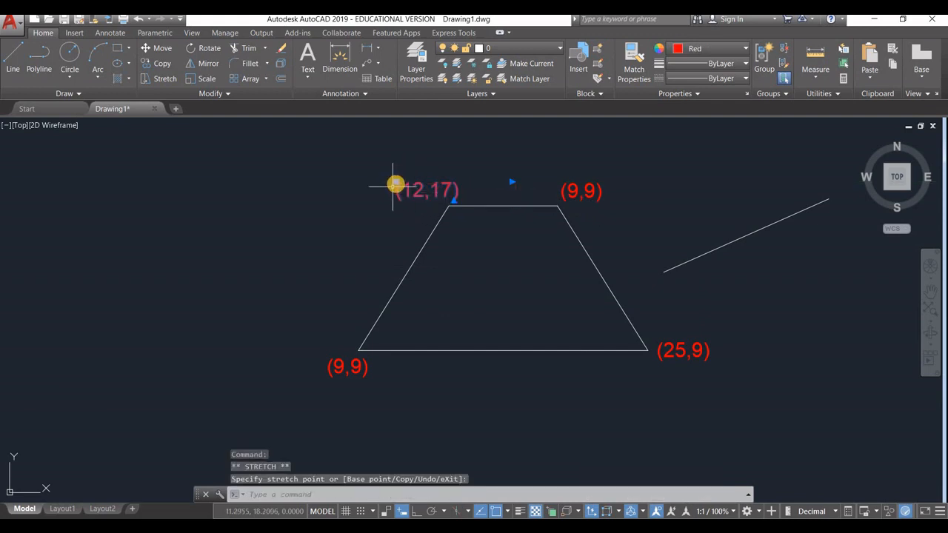
click(396, 183)
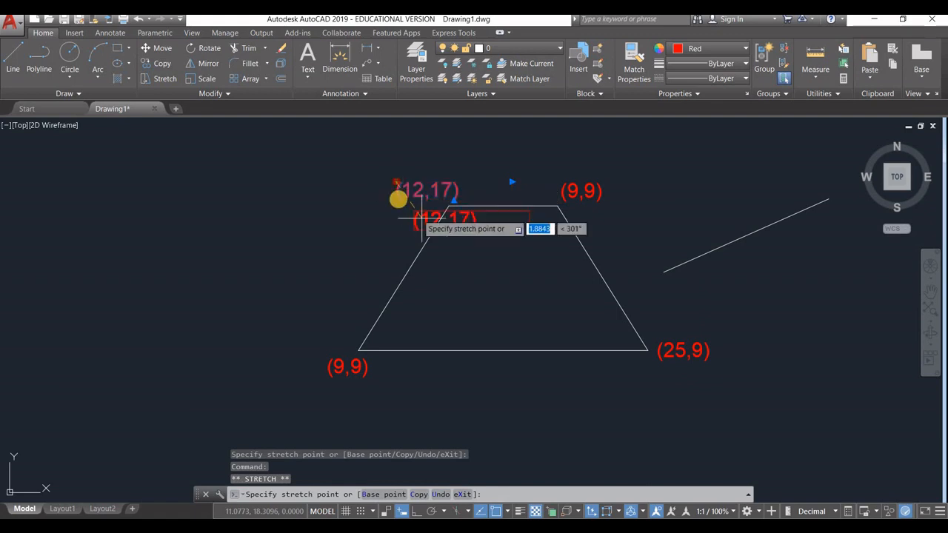
key(Escape)
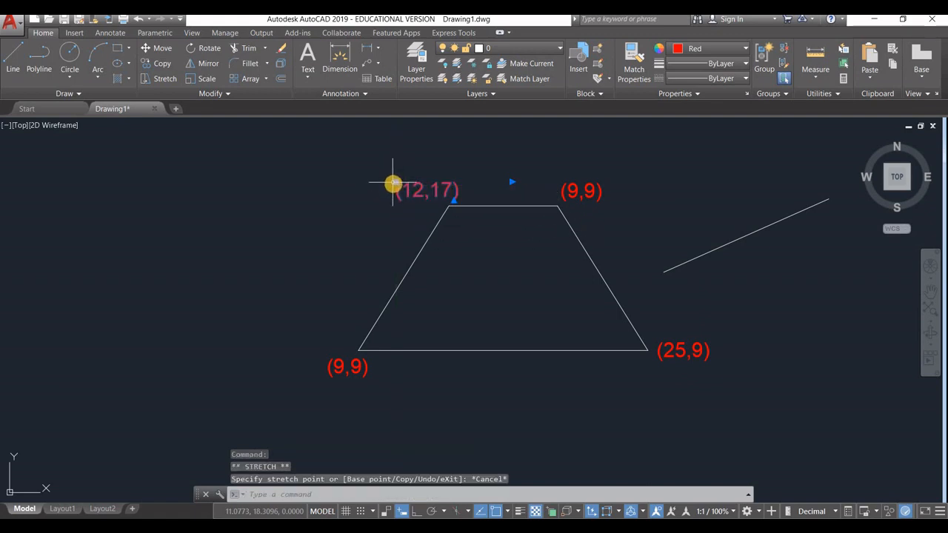
Open the selected upper-left label's properties and change its contents to (14,17).
right_click(393, 184)
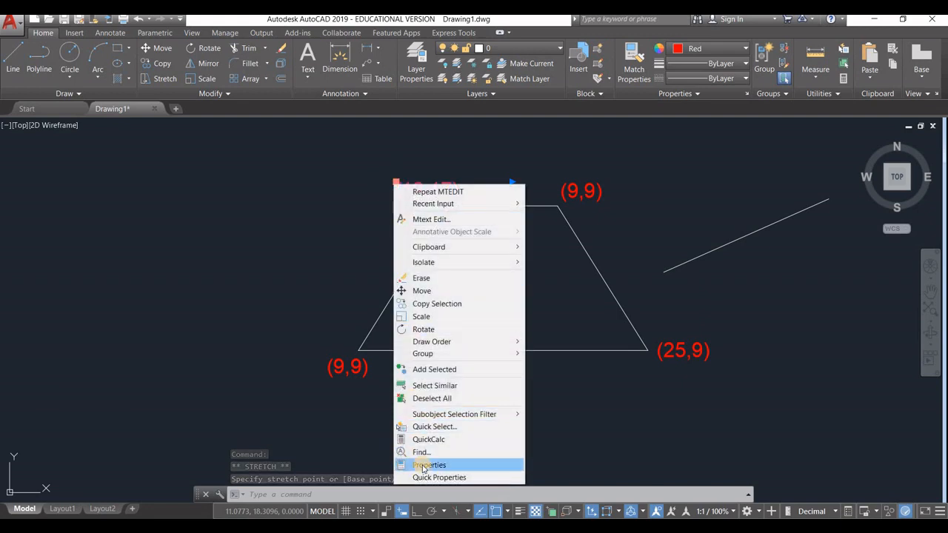
click(429, 465)
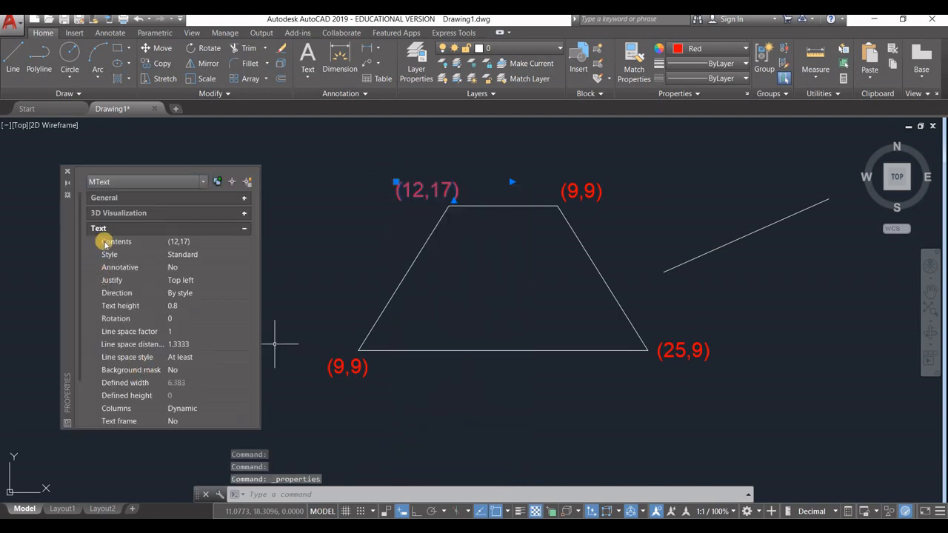
click(179, 243)
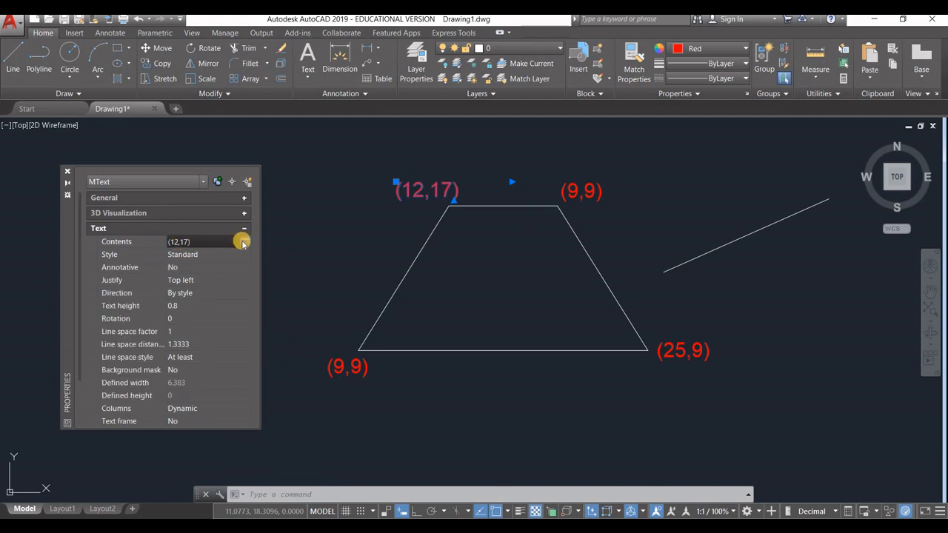
click(243, 242)
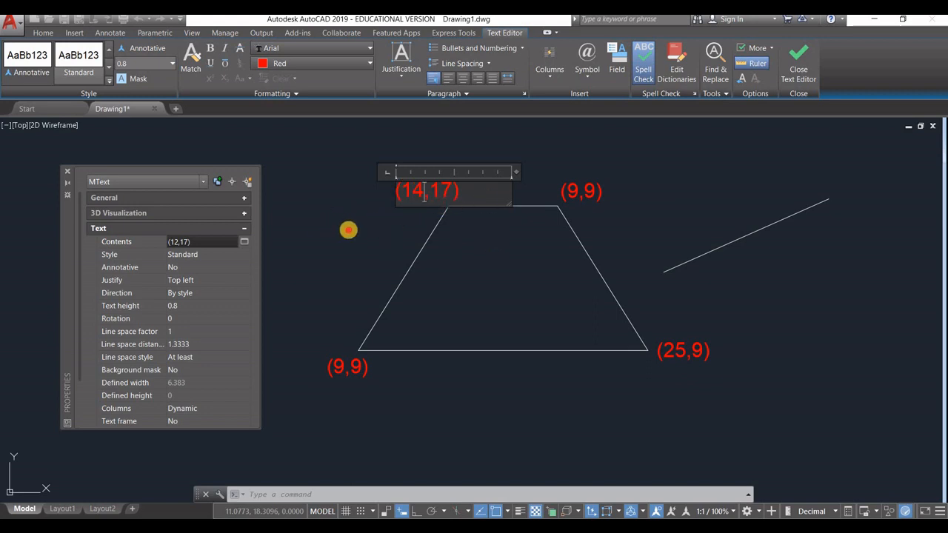
click(533, 186)
Finish the upper-left label, then open the trapezoid's upper-right label for editing and remove its first coordinate.
click(567, 191)
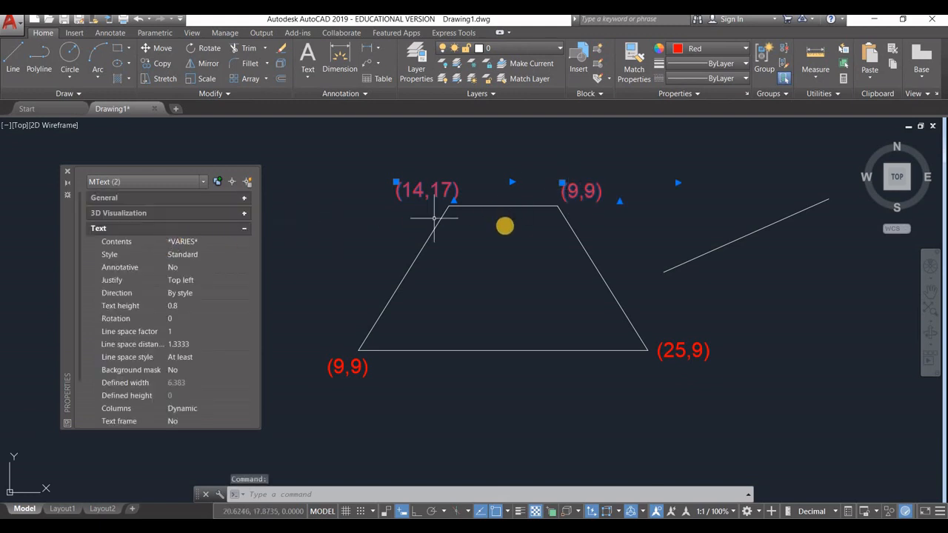
key(Escape)
key(Escape)
click(586, 192)
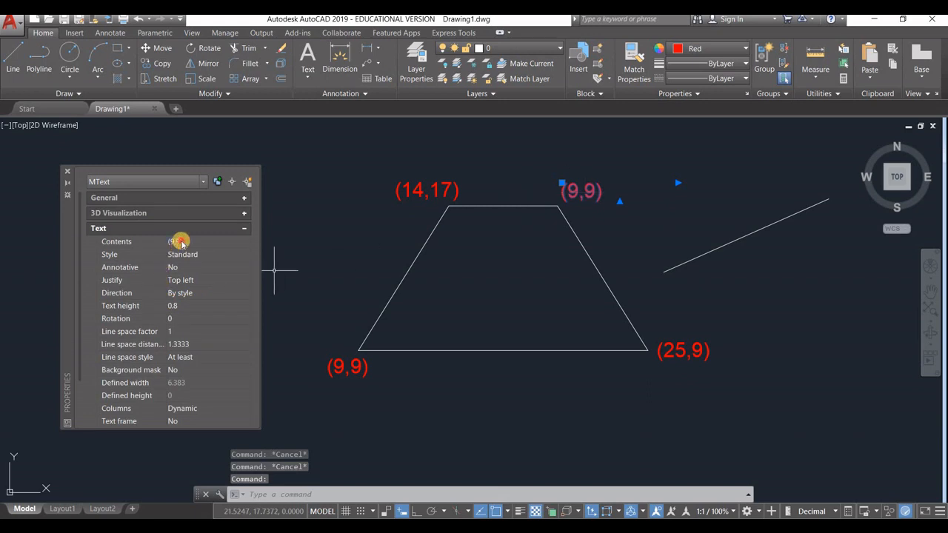
click(181, 241)
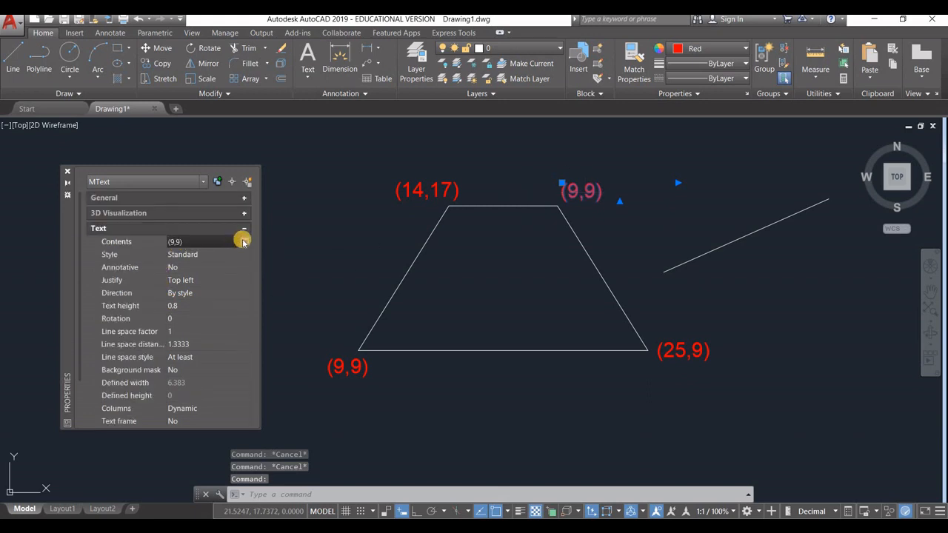
double_click(558, 198)
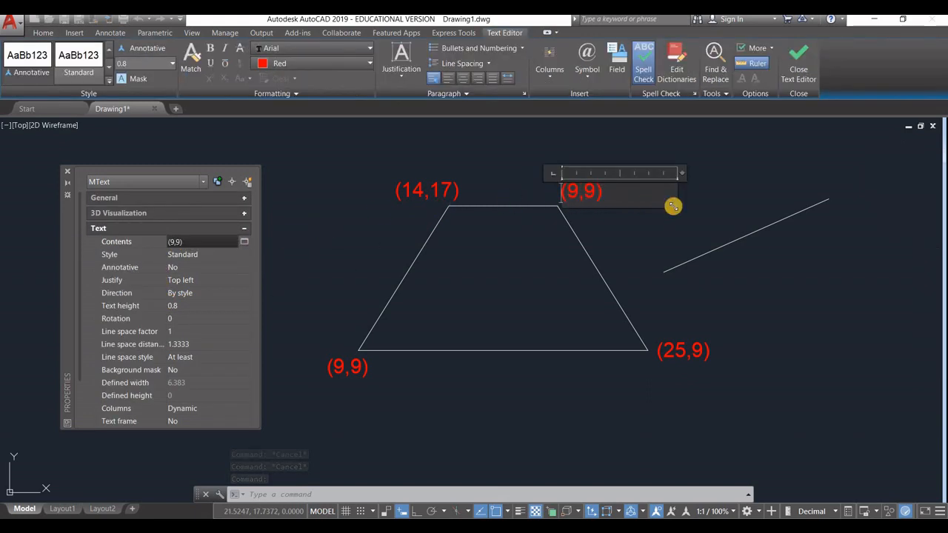
key(BackSpace)
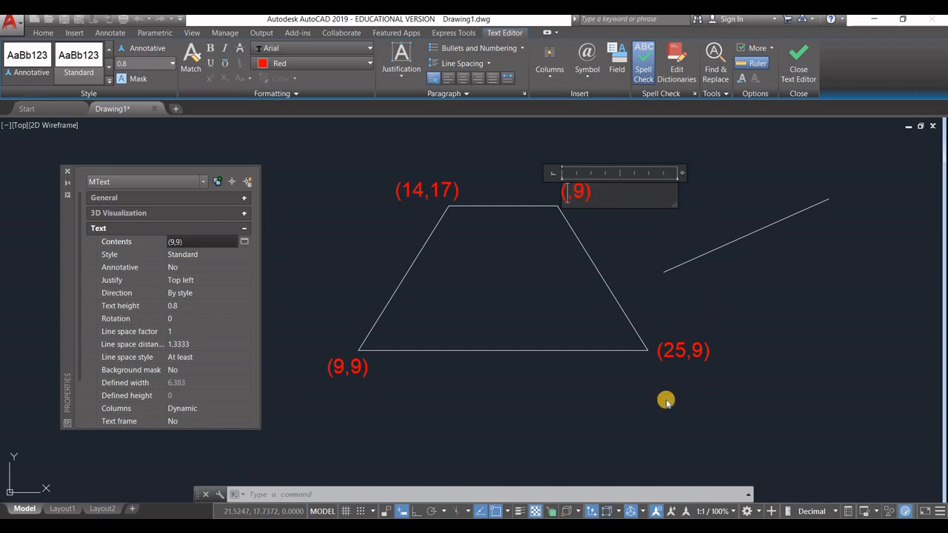
Check the upper-right corner's coordinates in the reference picture and complete its label in AutoCAD as (20,17).
click(592, 526)
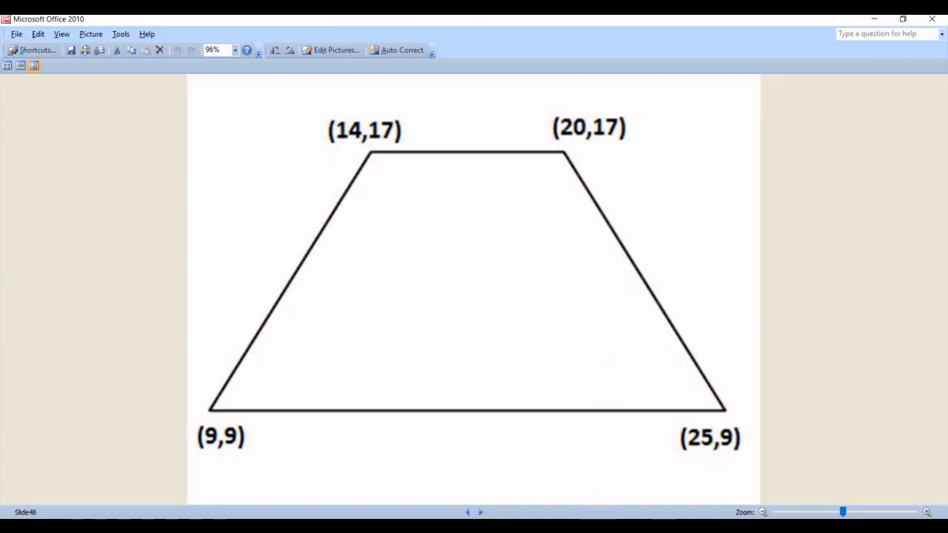
click(592, 526)
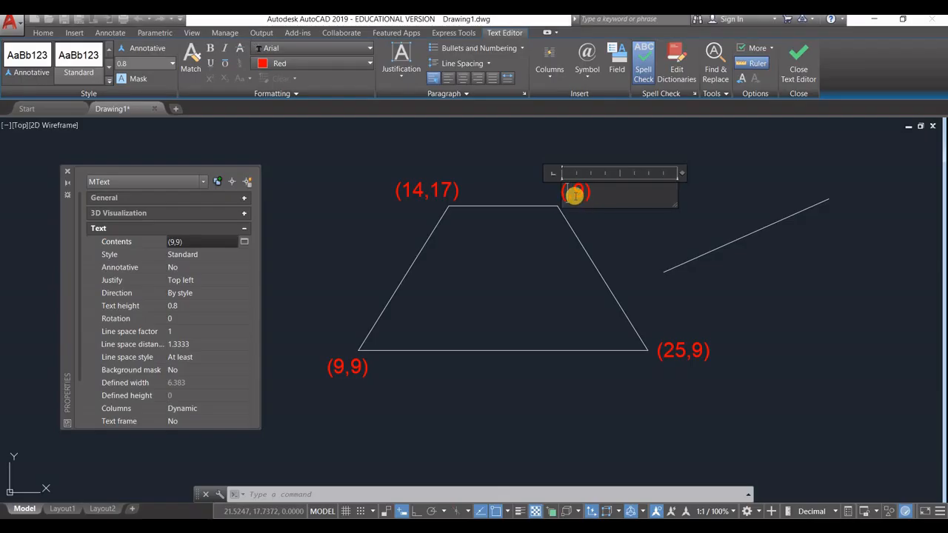
click(574, 194)
text(20)
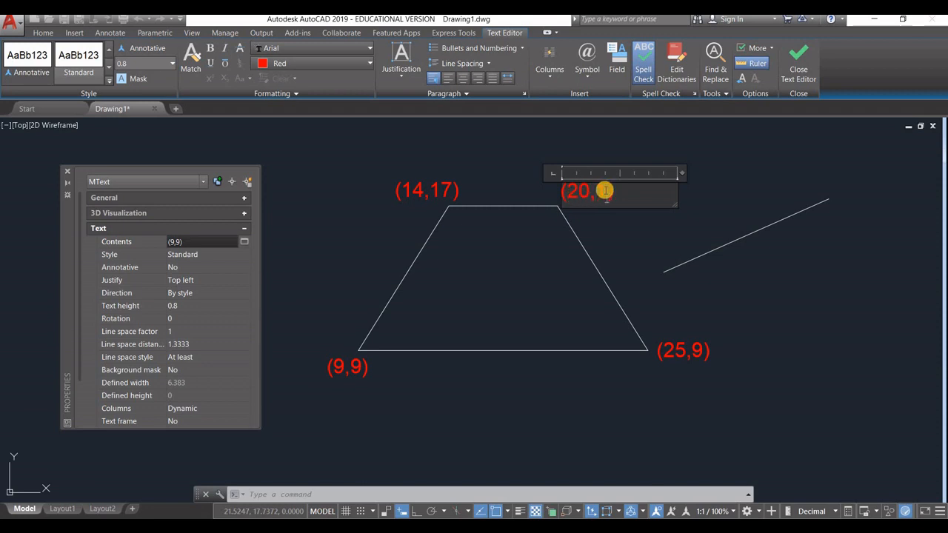
click(691, 204)
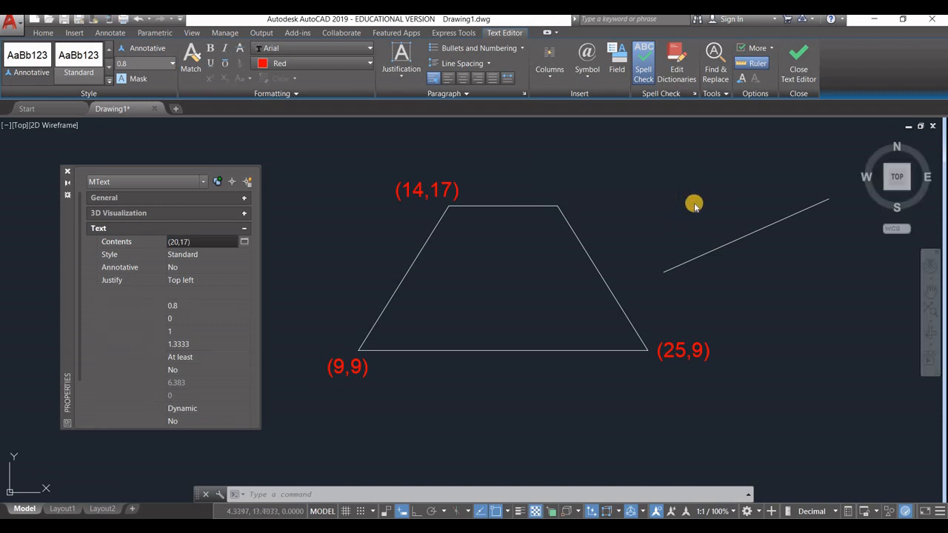
click(687, 223)
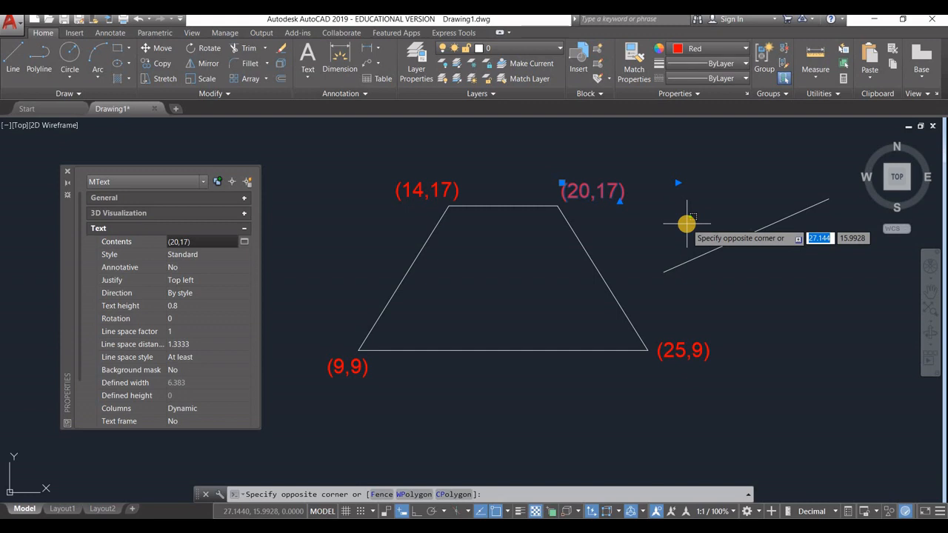
text(``)
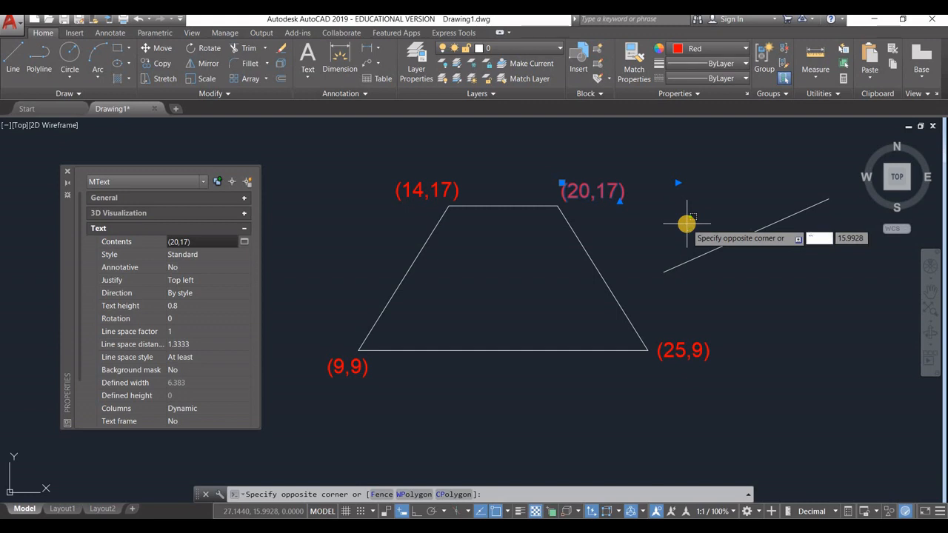
Clear the current selection and delete the separate sloping line beside the trapezoid.
key(Escape)
key(Escape)
key(Escape)
click(760, 230)
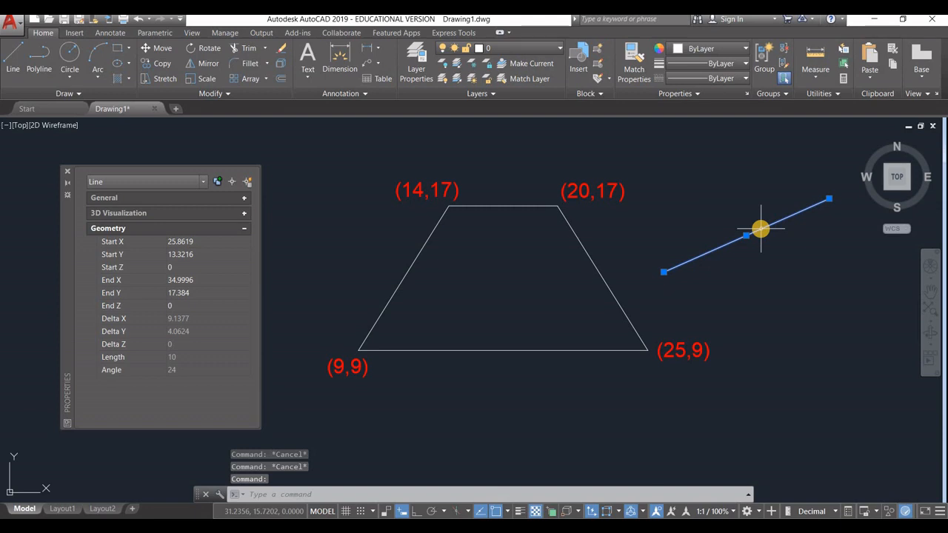
key(Delete)
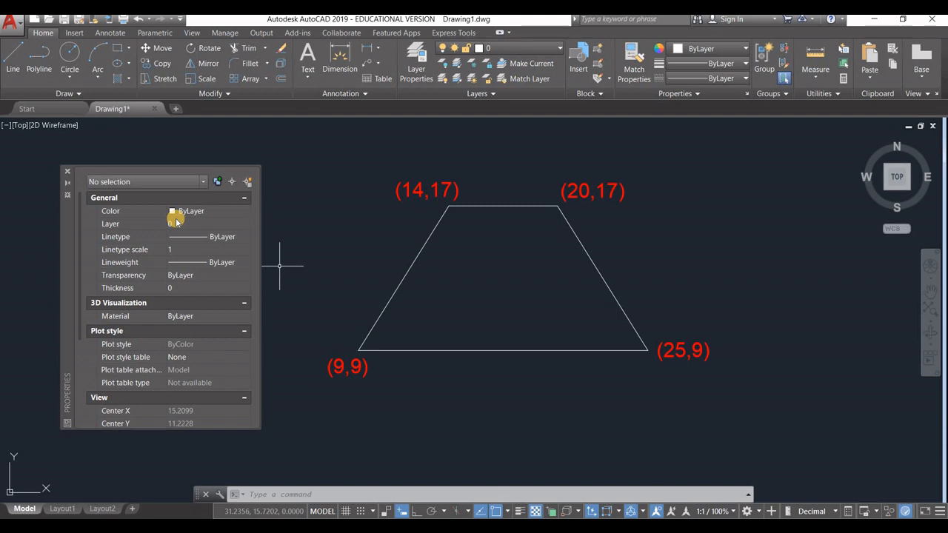
Examine the properties of the lower-left label and the trapezoid's bottom line, including the label's geometry position, and clear the selection.
click(339, 365)
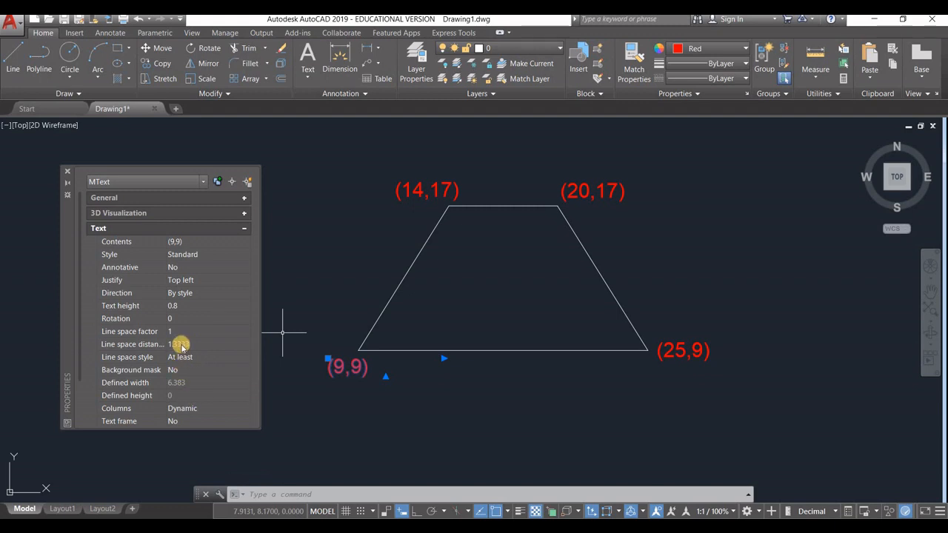
scroll(181, 347, down, 3)
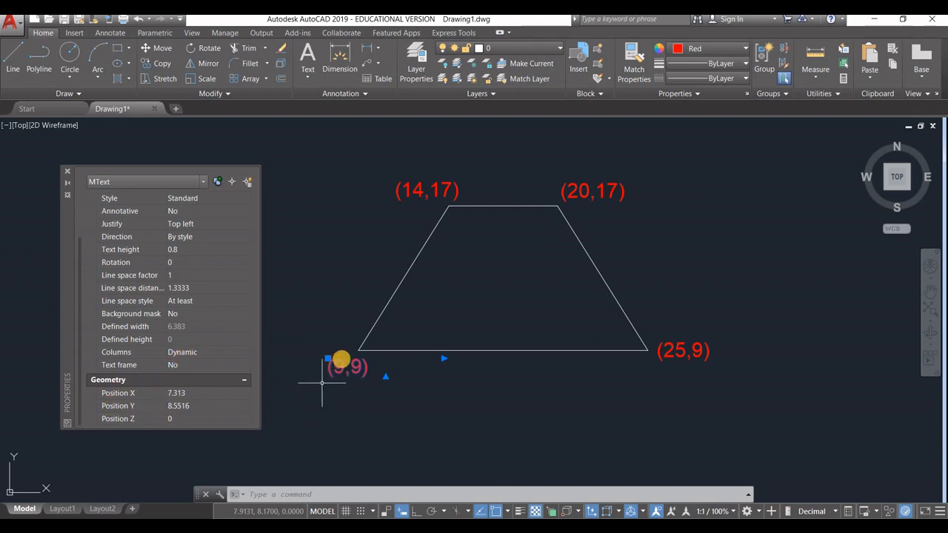
click(359, 351)
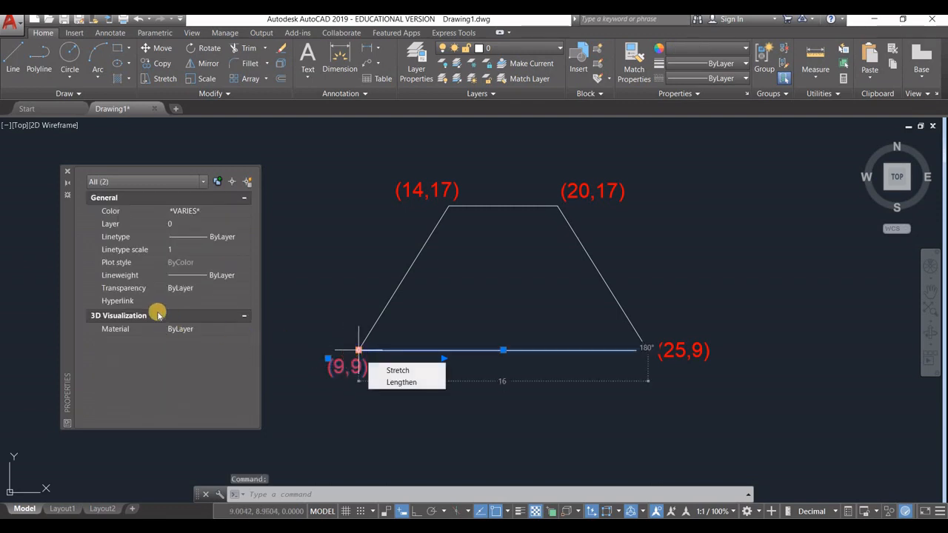
key(Escape)
key(Escape)
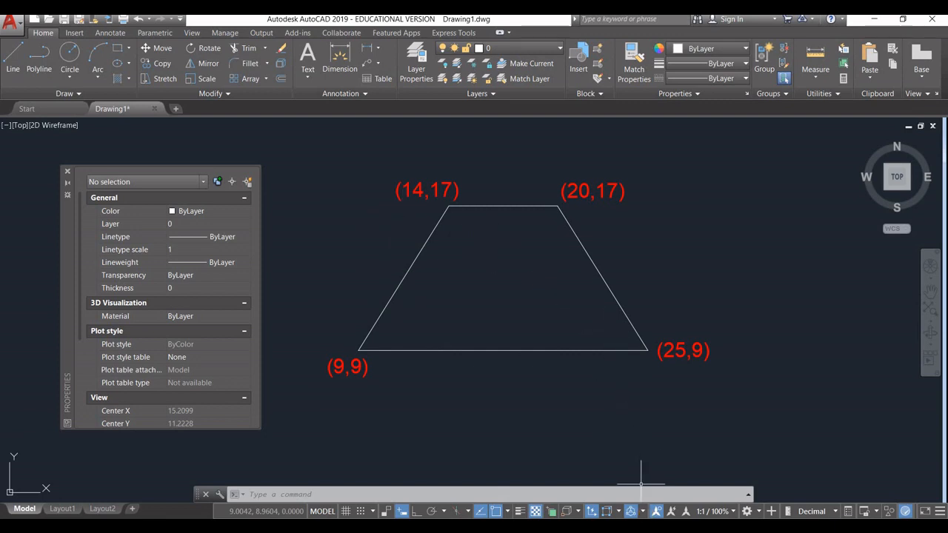
Switch to OneNote and review the Exercise 1 page's drafting settings list and Properties notes.
mouse_move(667, 518)
click(710, 494)
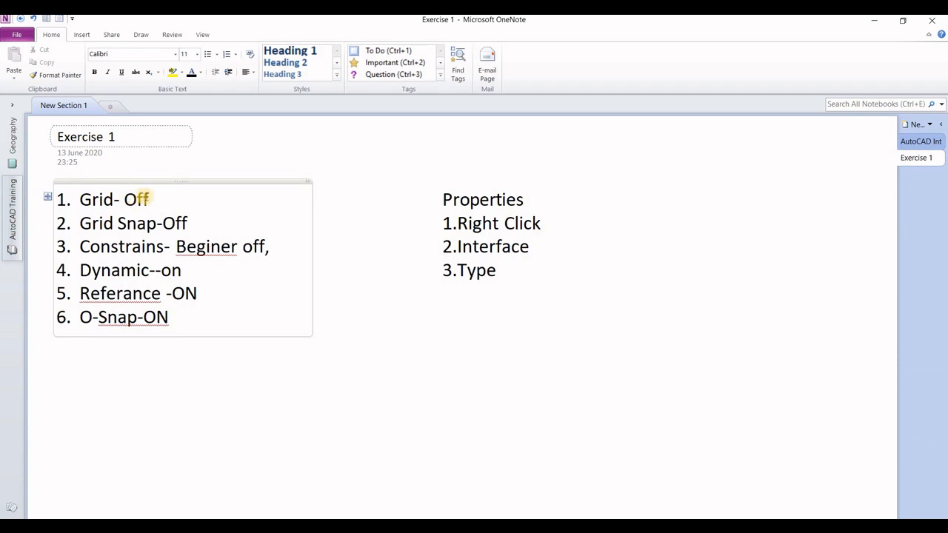
click(162, 194)
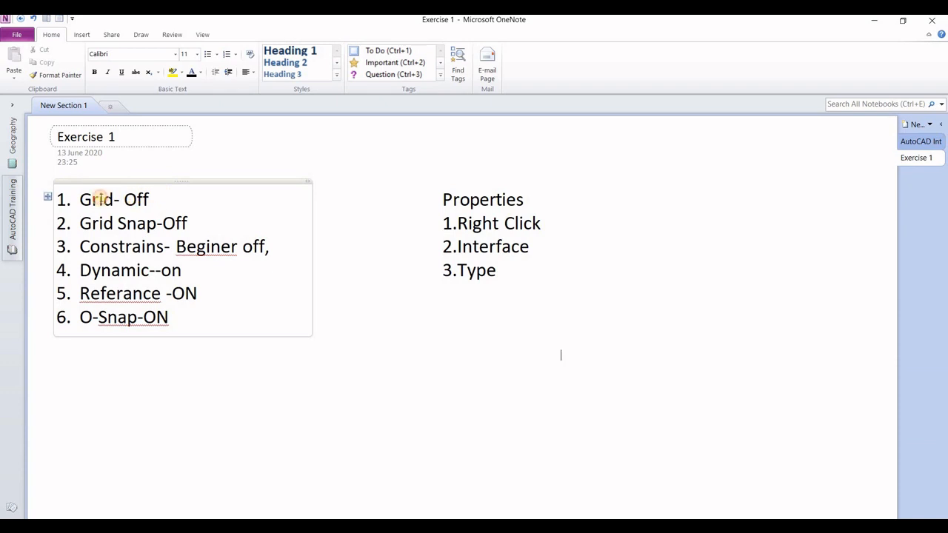
click(62, 200)
click(86, 187)
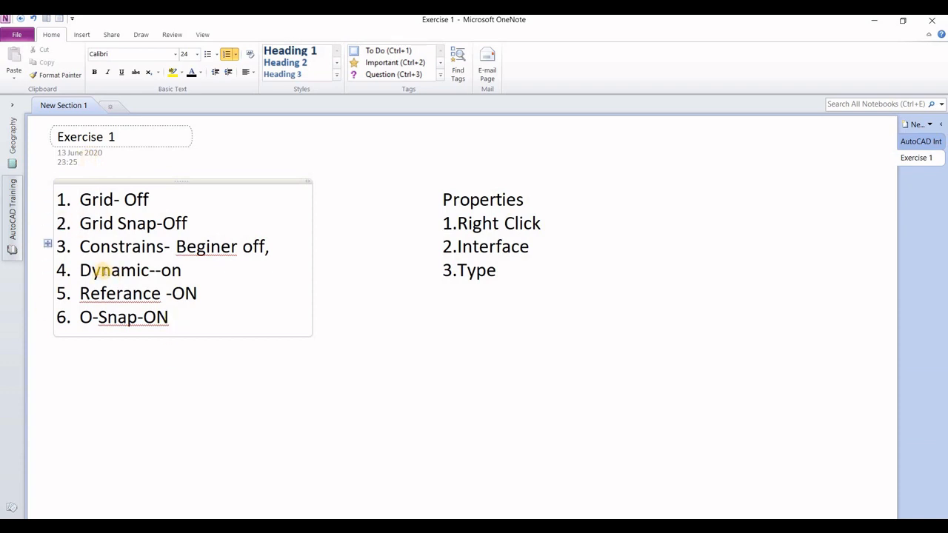
click(479, 200)
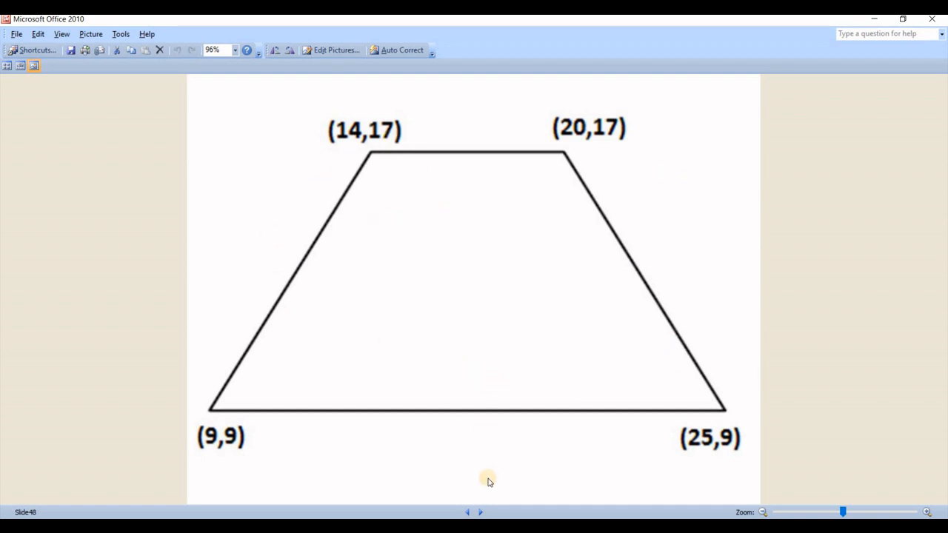
Switch to the reference picture viewer and show the picture that follows the trapezoid.
click(481, 512)
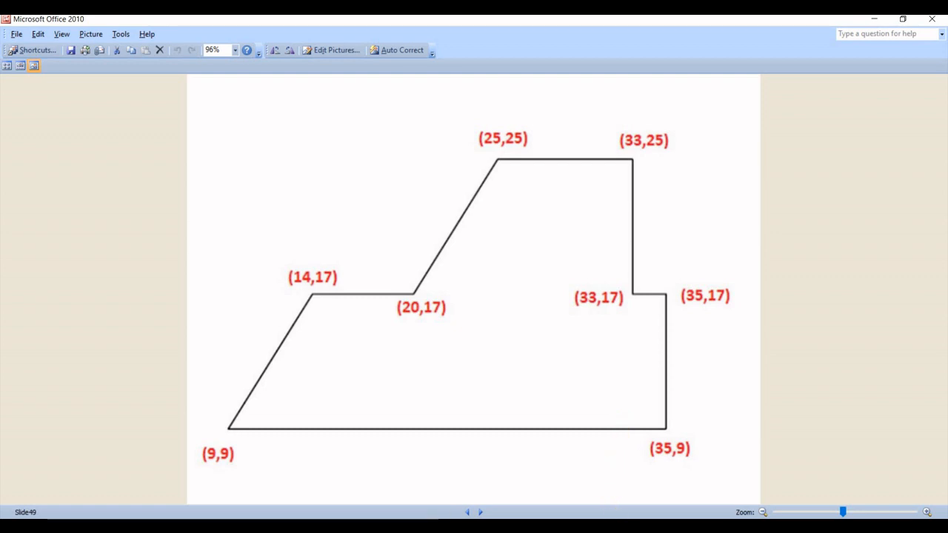
mouse_move(624, 526)
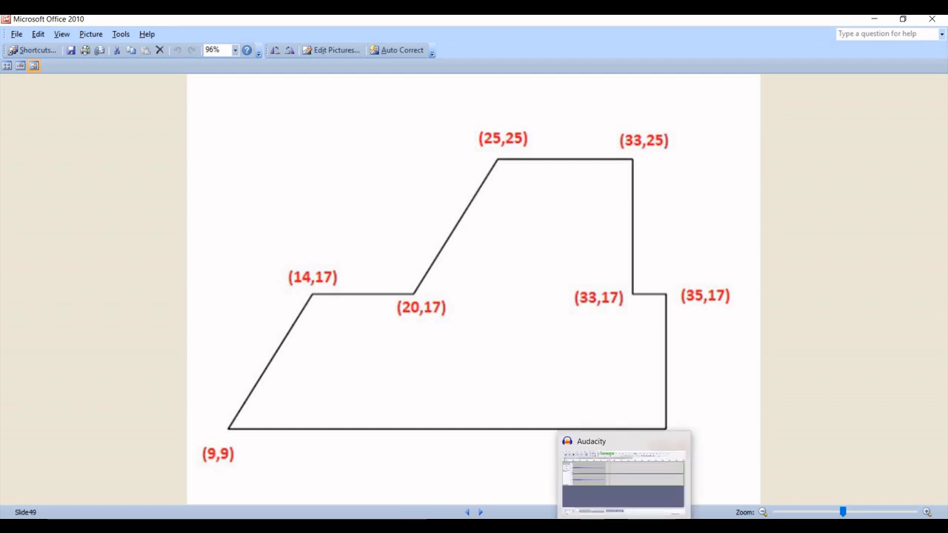
click(624, 511)
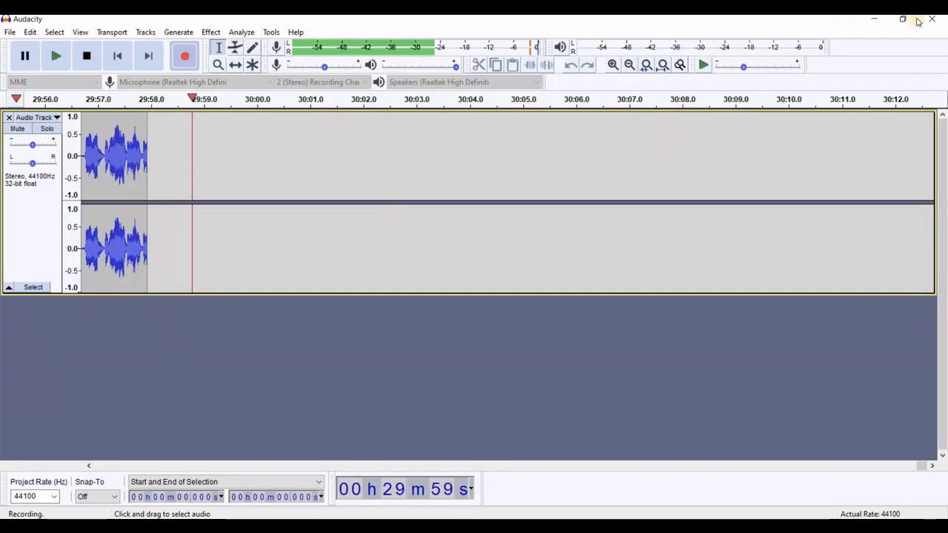
click(875, 20)
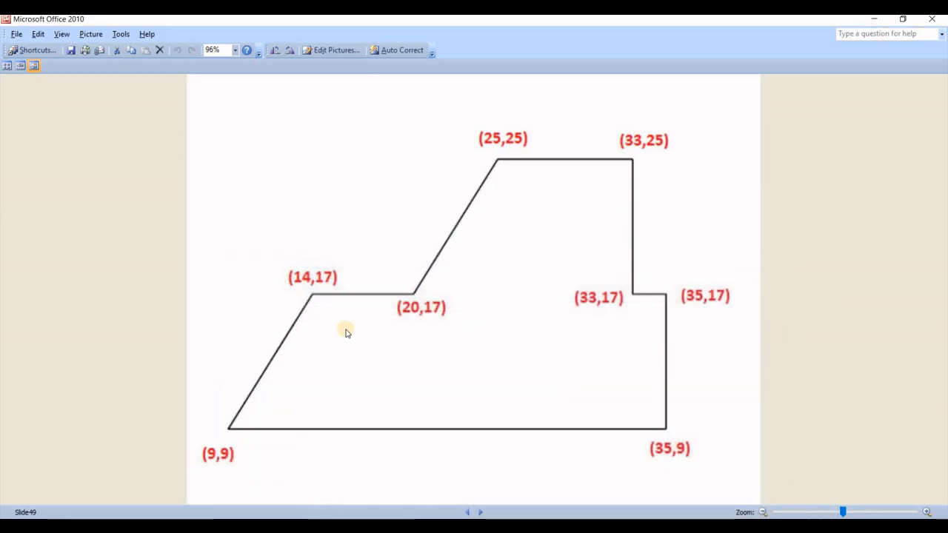